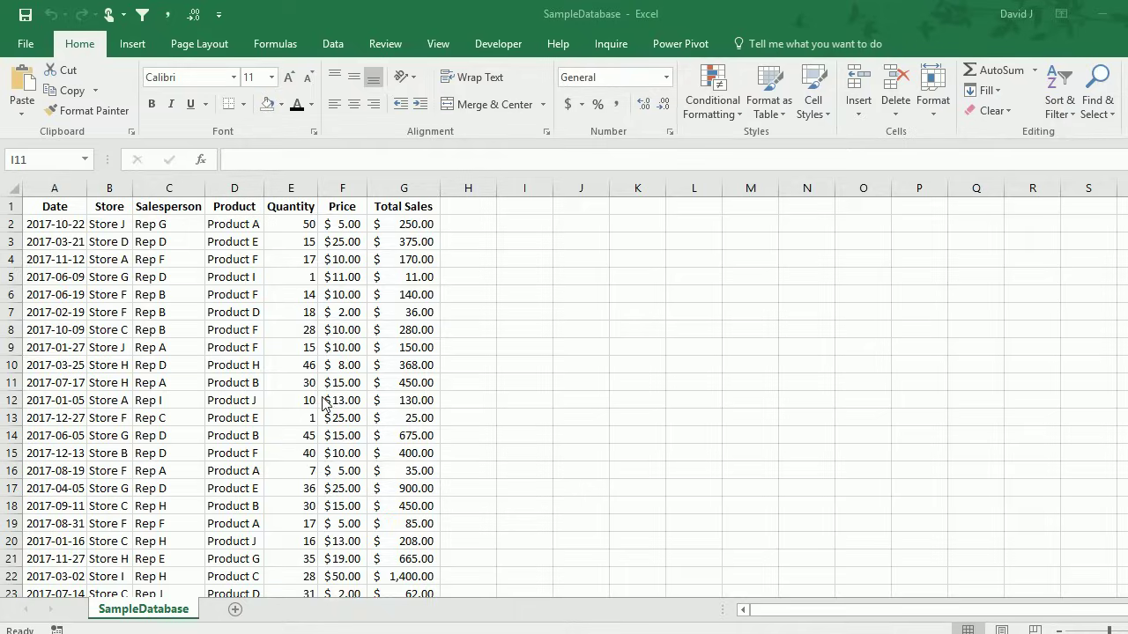
# - Add two blank worksheets and rename the first one Data
pyautogui.click(235, 611)
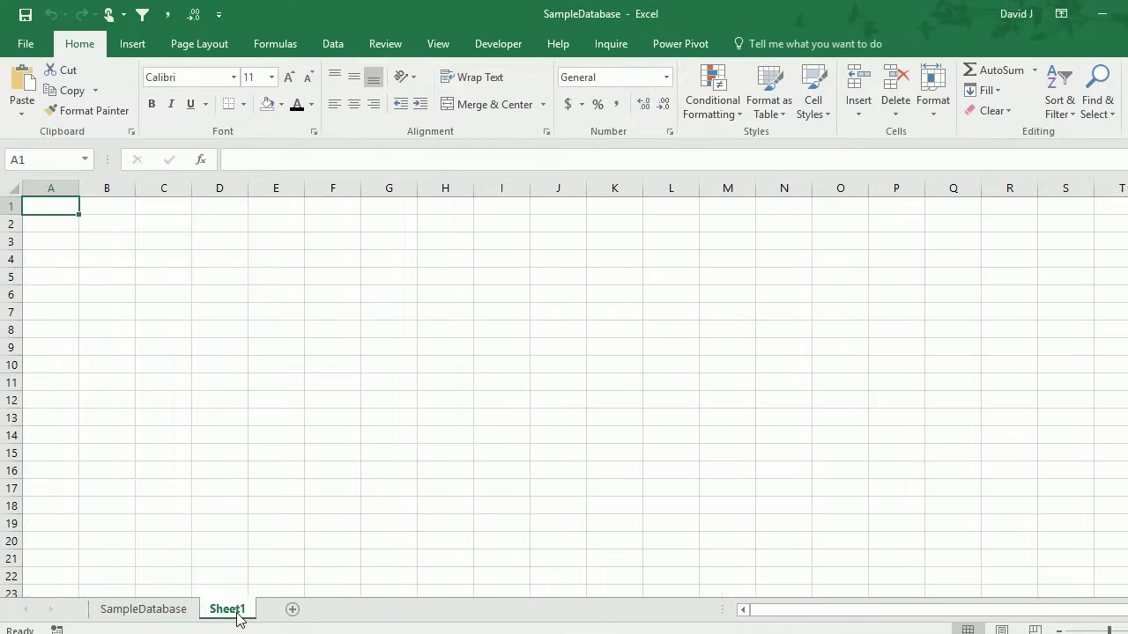
pyautogui.click(292, 609)
pyautogui.moveTo(244, 612); pyautogui.dragTo(251, 604)
pyautogui.write('Data')
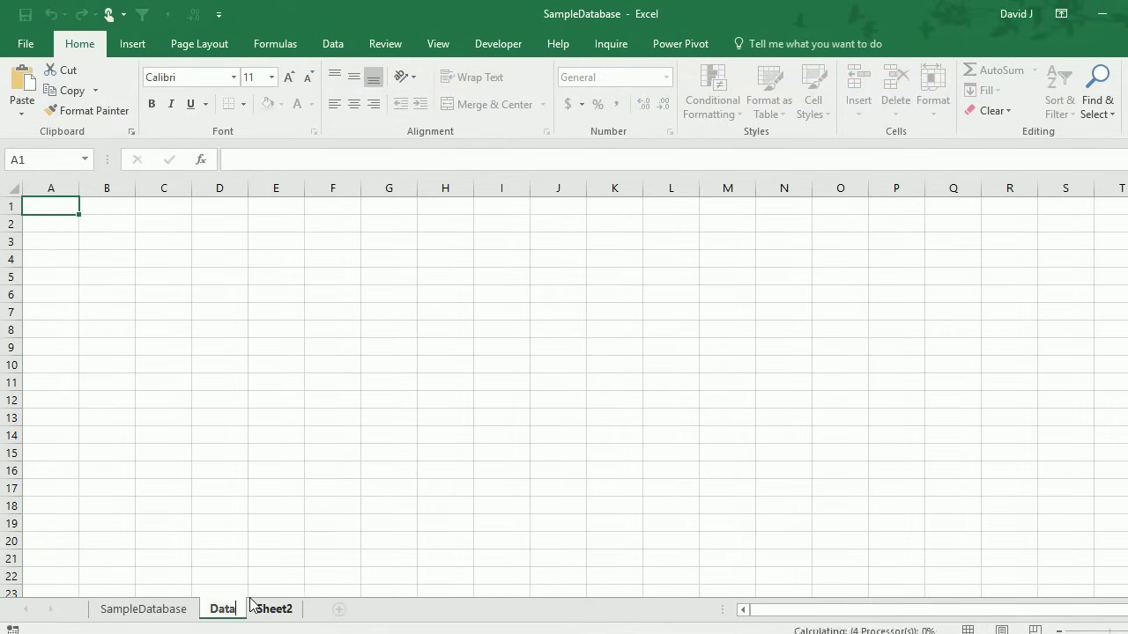
pyautogui.press('Return')
# - Rename the second new sheet Dashboard, correcting a typo
pyautogui.doubleClick(261, 608)
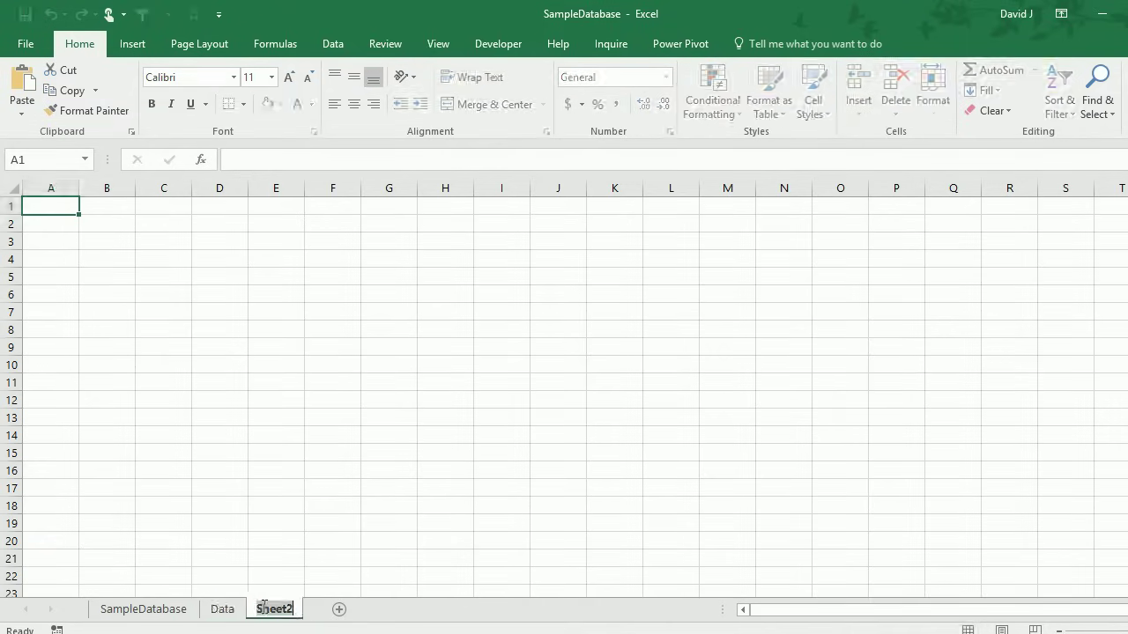
pyautogui.write('Dashbo')
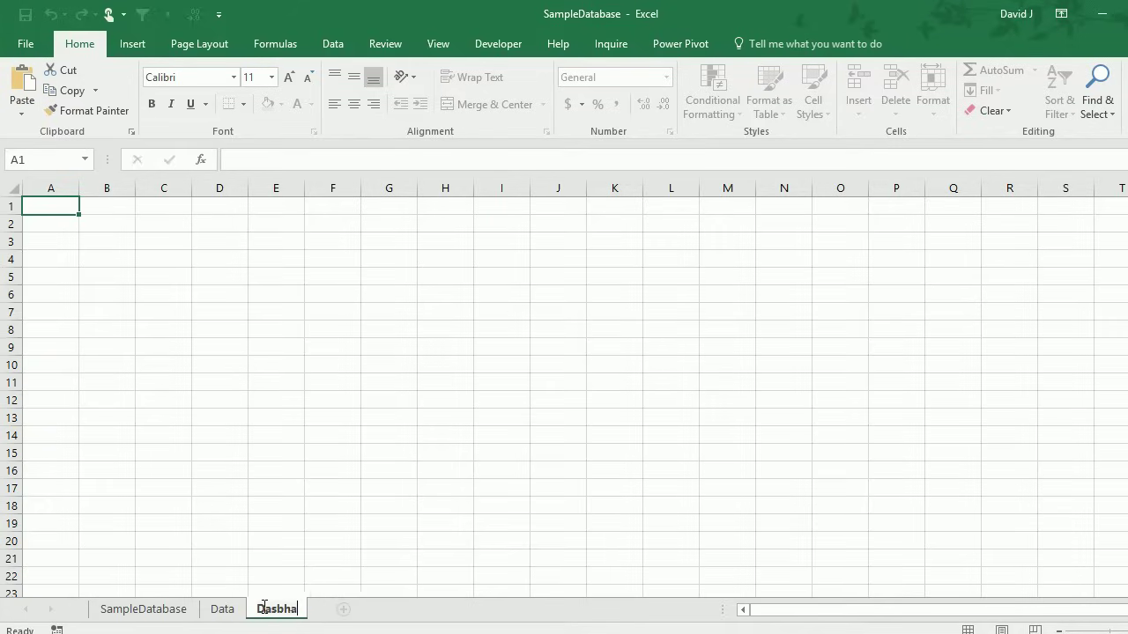
pyautogui.press('BackSpace')
pyautogui.press('BackSpace')
pyautogui.write('baard')
pyautogui.press('Return')
# - On the Data sheet, create a pivot table from Dataset1 with Date in Rows and Total Sales in Values
pyautogui.click(236, 611)
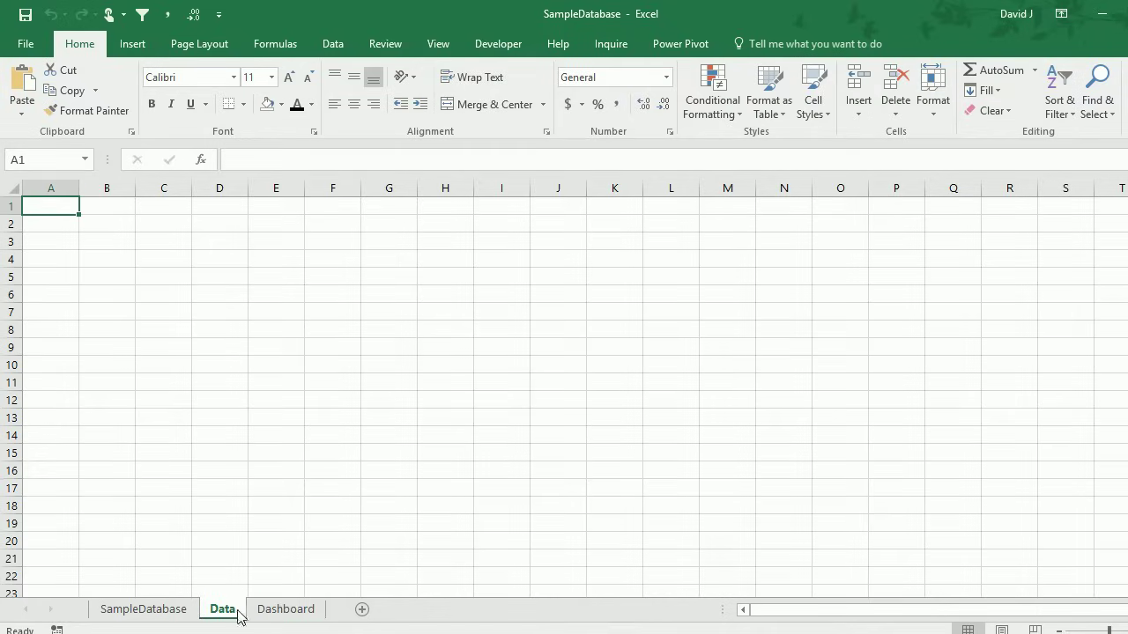
pyautogui.click(136, 49)
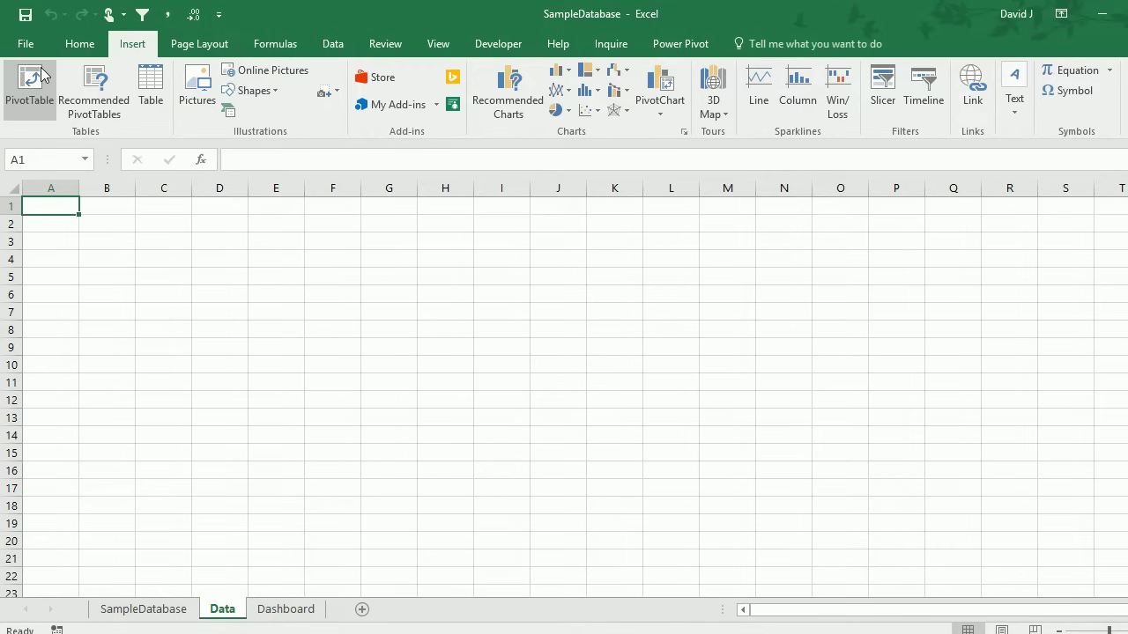
pyautogui.click(35, 80)
pyautogui.write('Dat')
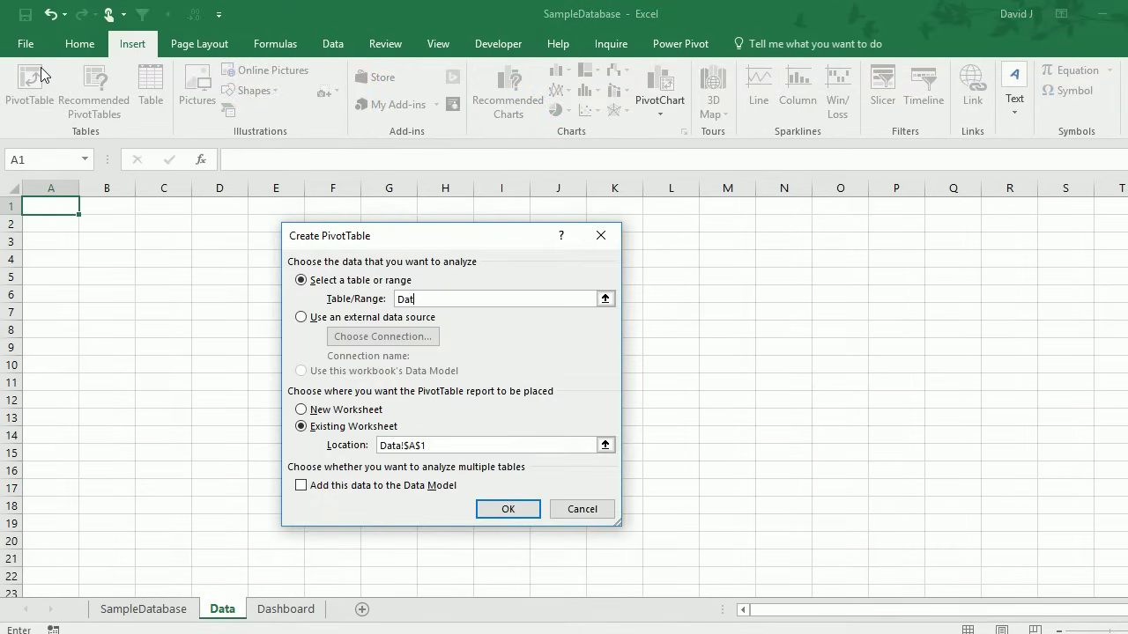
pyautogui.write('aset1')
pyautogui.press('Return')
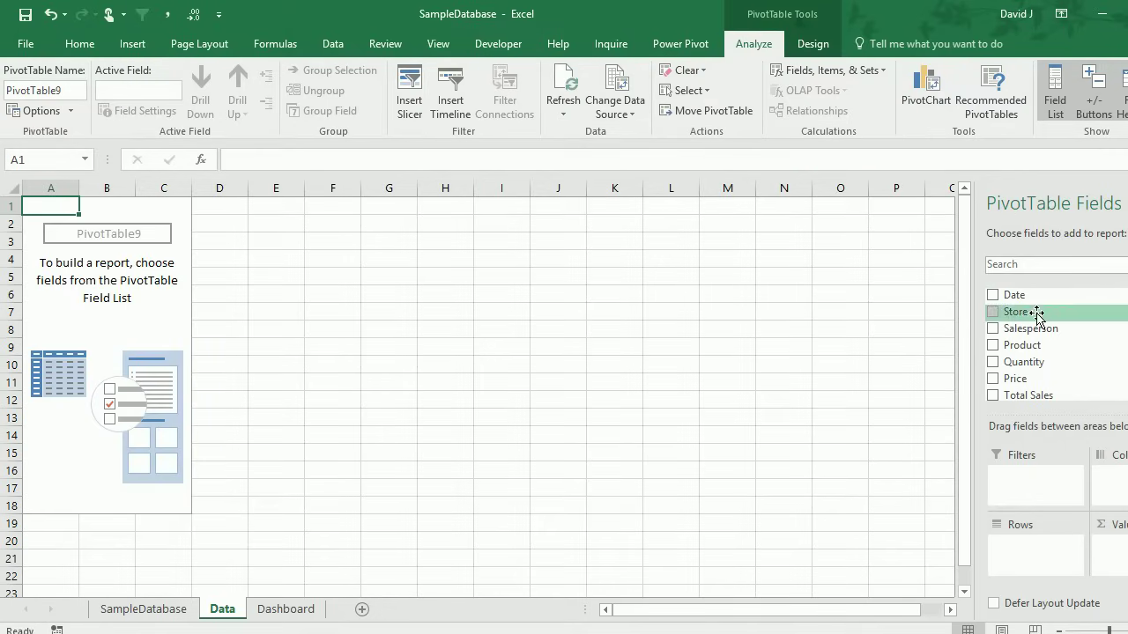
pyautogui.moveTo(1032, 391); pyautogui.dragTo(1031, 555)
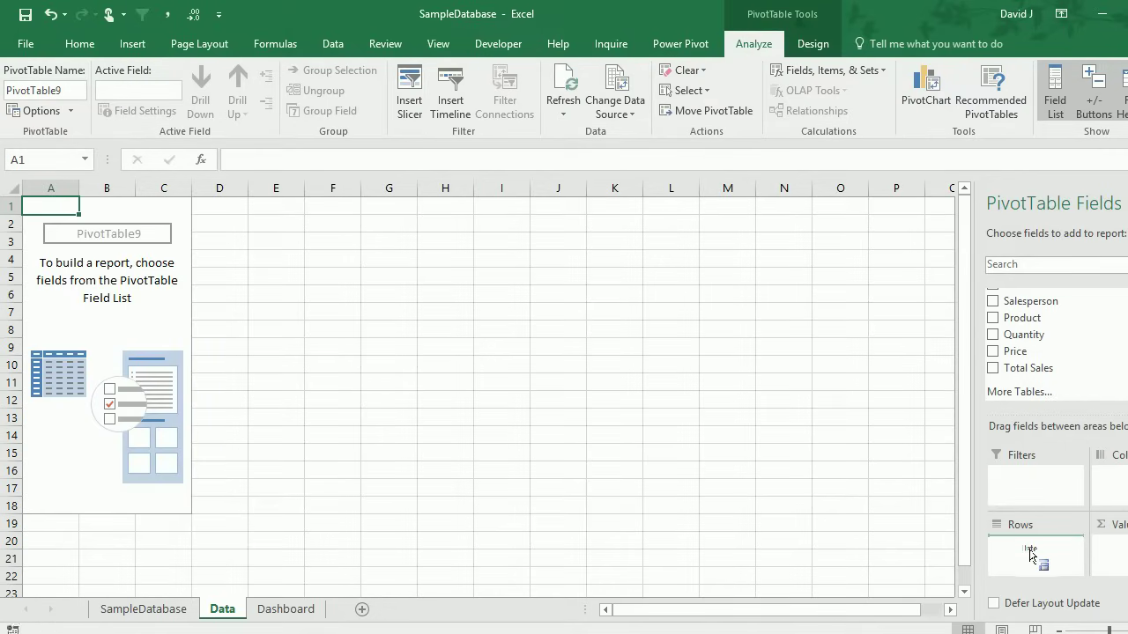
pyautogui.moveTo(1031, 368); pyautogui.dragTo(1113, 548)
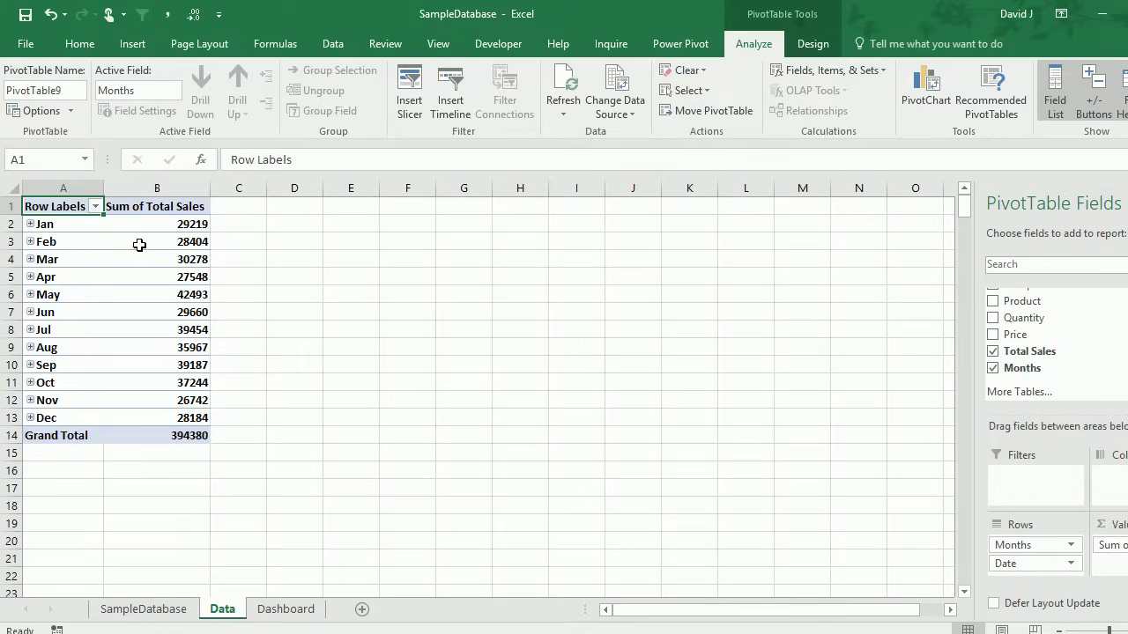
# - Group the pivot table's date labels by Months only, deselecting Days
pyautogui.moveTo(163, 294)
pyautogui.rightClick(66, 299)
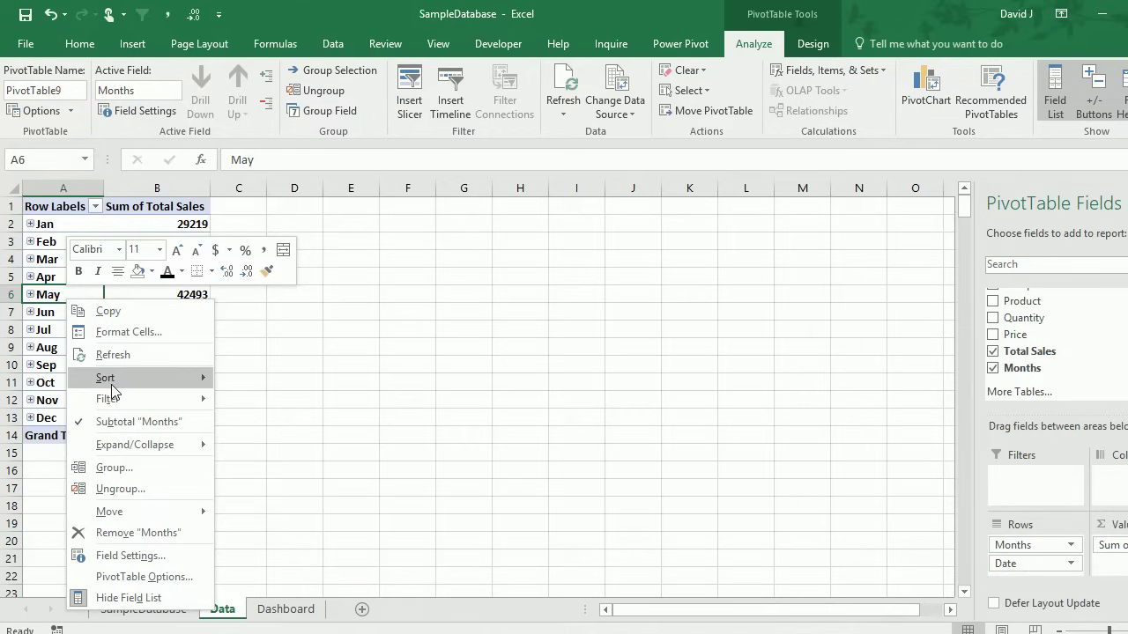
pyautogui.click(123, 468)
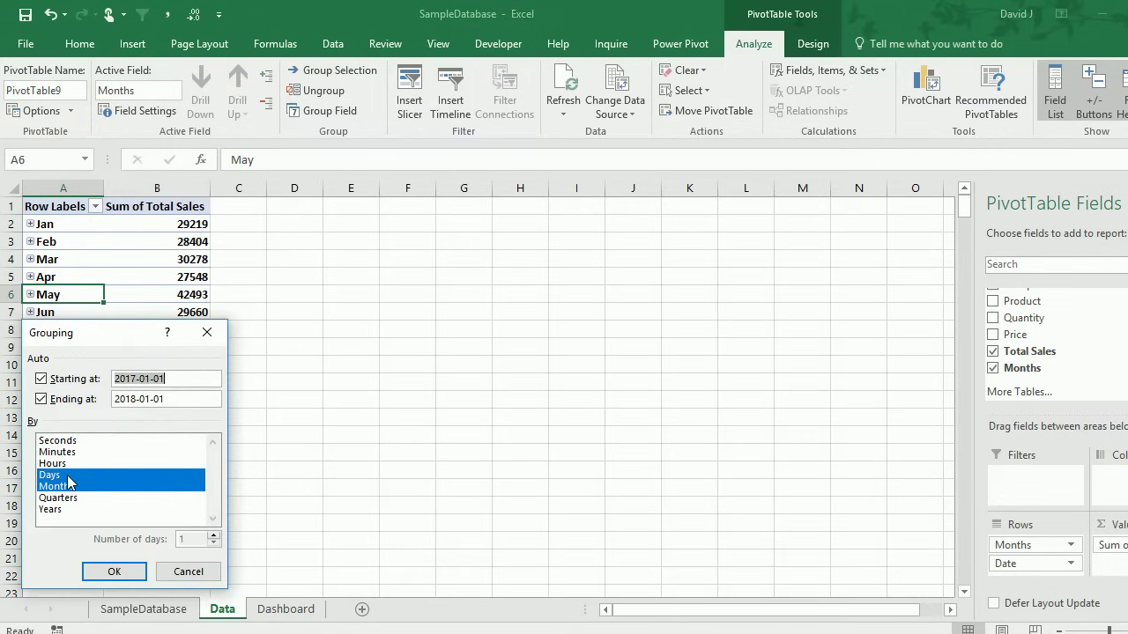
pyautogui.click(68, 477)
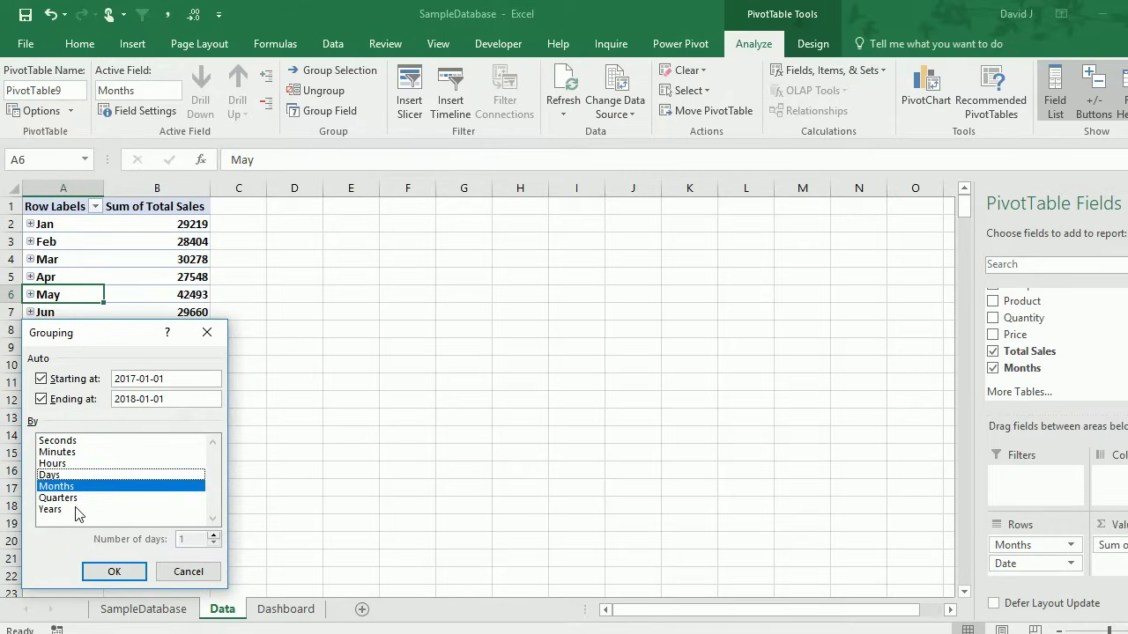
pyautogui.click(124, 577)
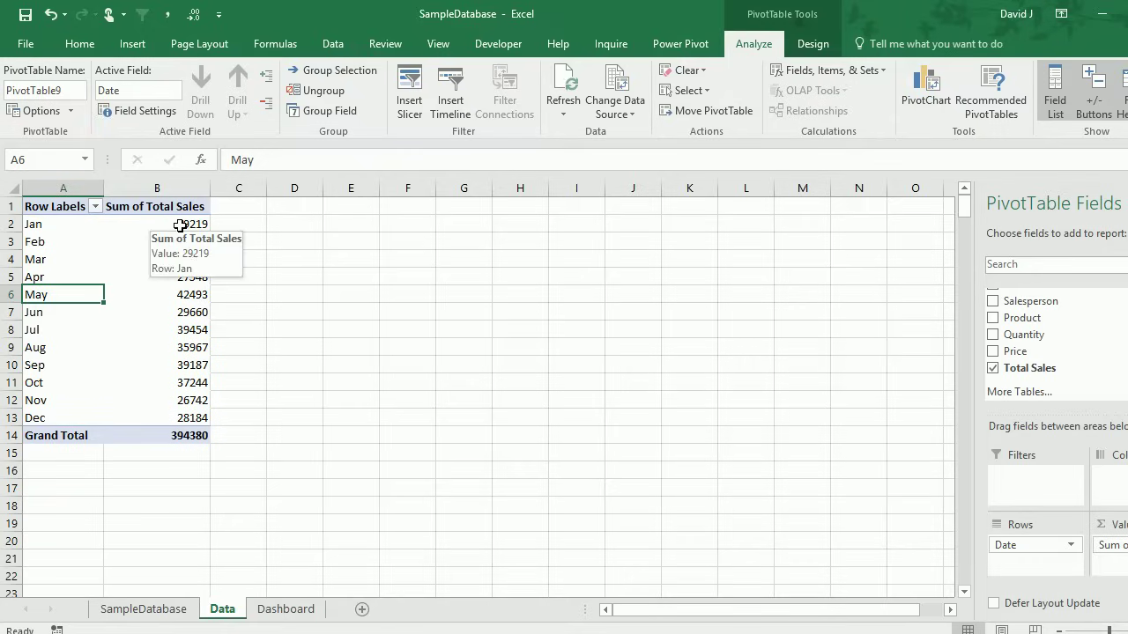
# - Set the Sum of Total Sales values to Accounting number format through Value Field Settings
pyautogui.click(195, 296)
pyautogui.rightClick(195, 296)
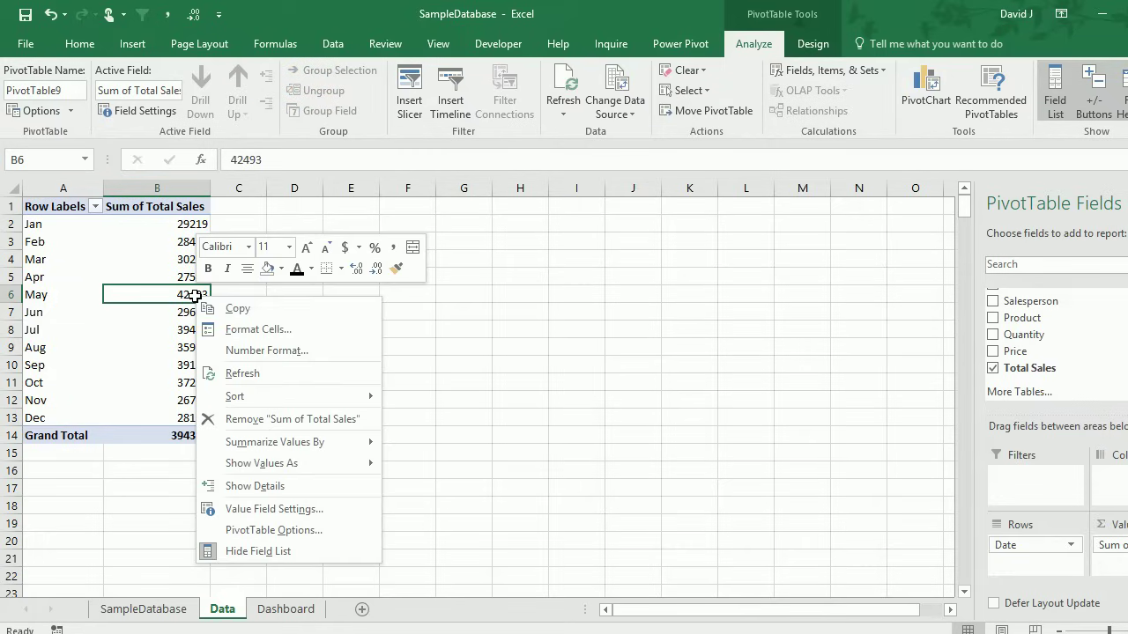
pyautogui.click(282, 515)
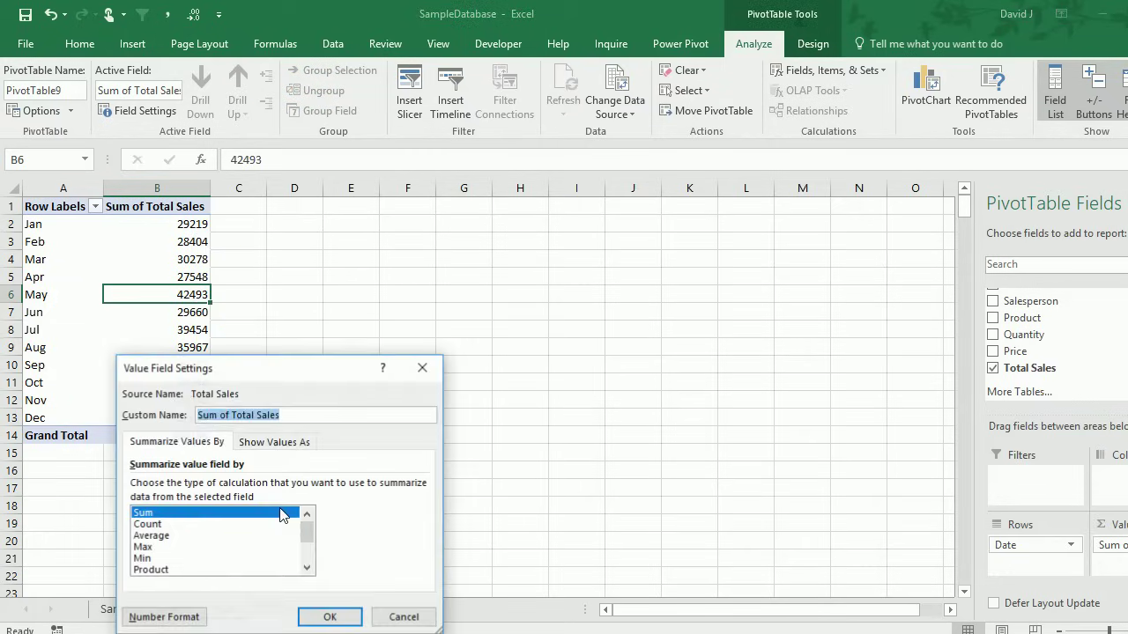
pyautogui.click(183, 611)
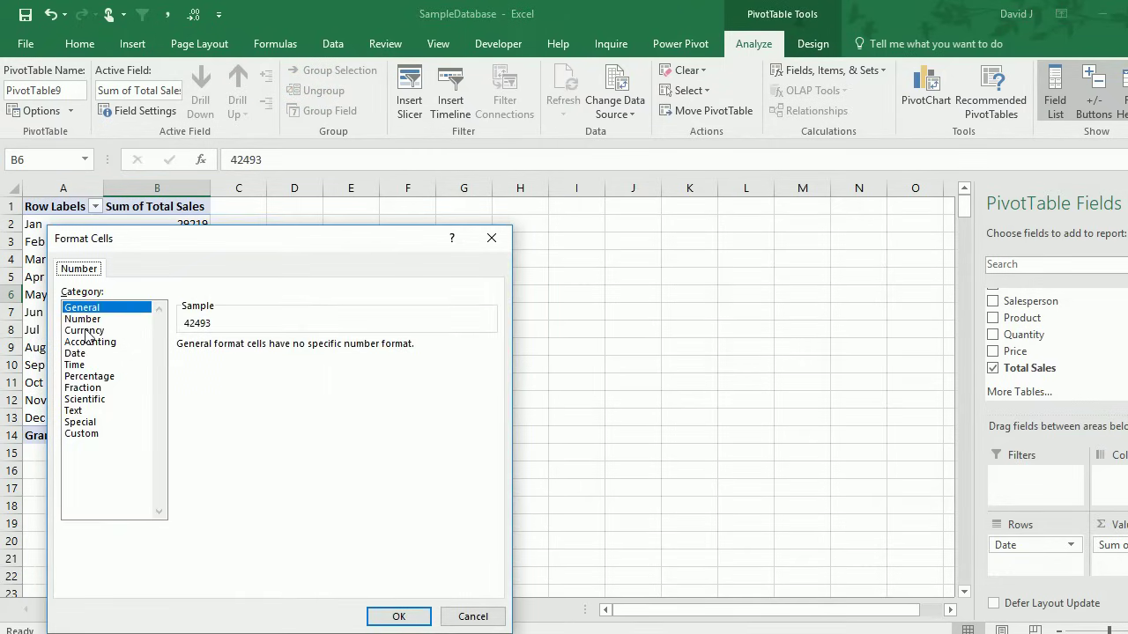
pyautogui.click(90, 342)
pyautogui.press('Return')
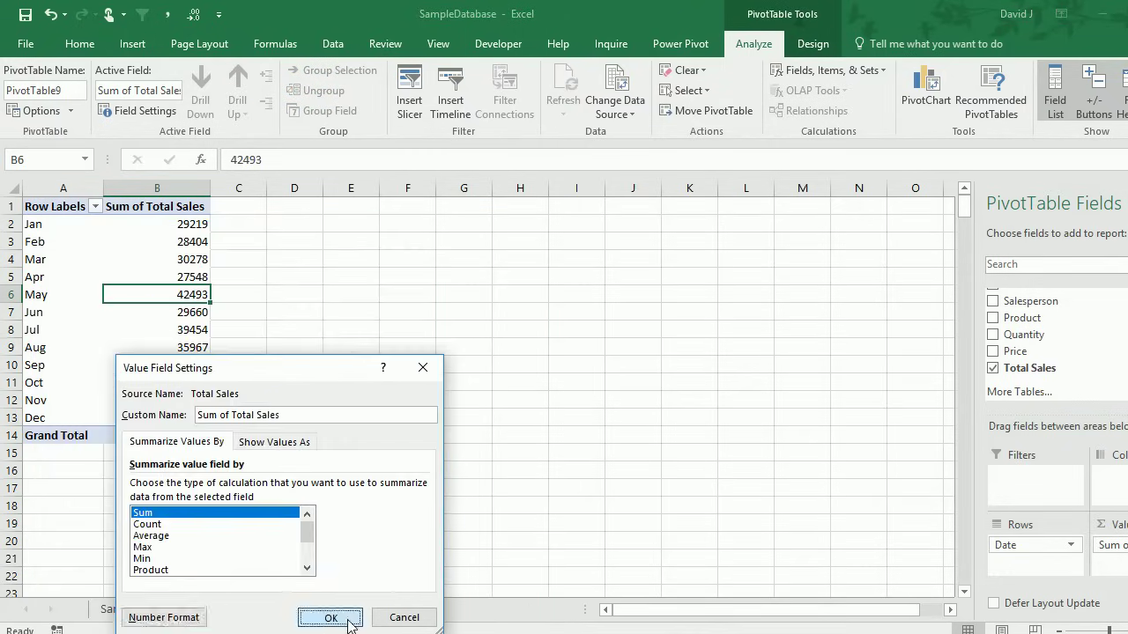
pyautogui.click(328, 616)
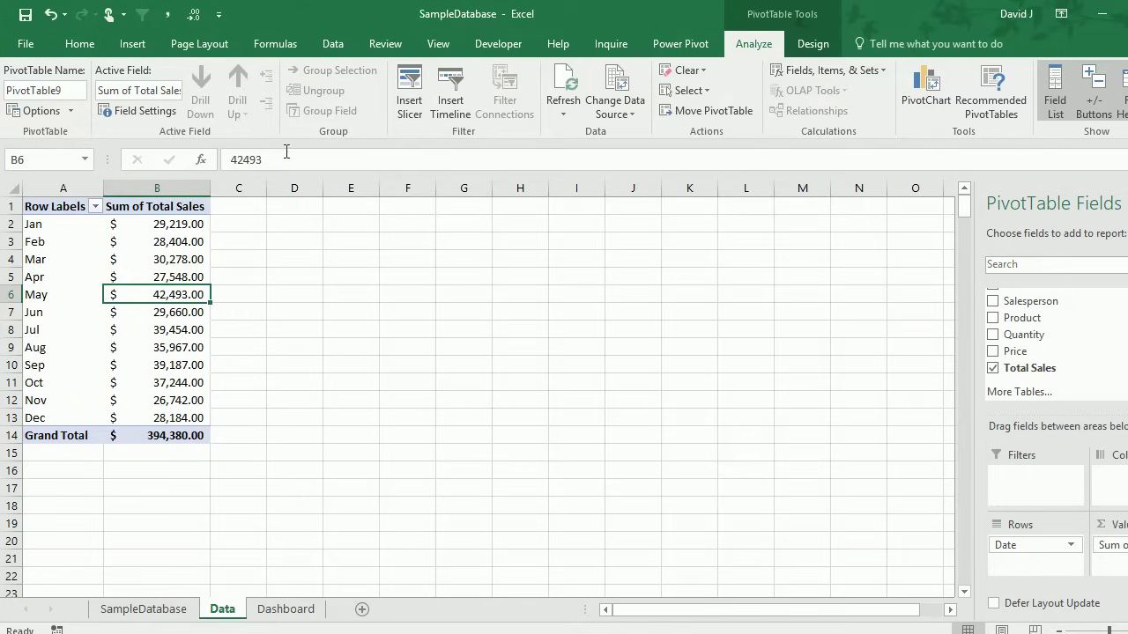
# - Insert a clustered column pivot chart of monthly sales and hide its field buttons
pyautogui.click(934, 92)
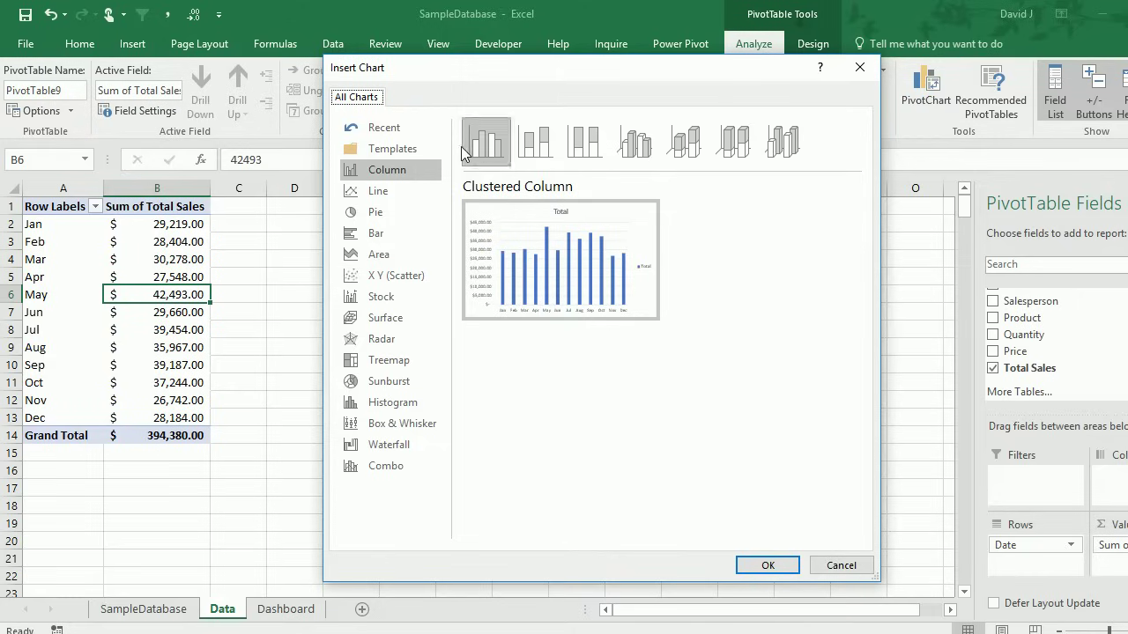
pyautogui.click(758, 565)
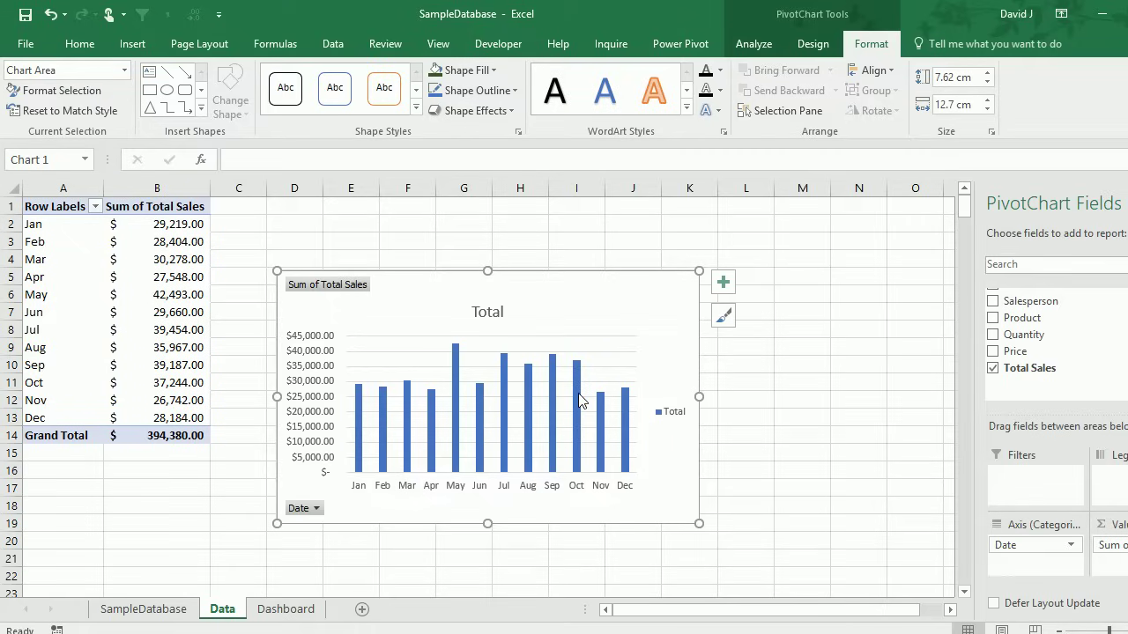
pyautogui.moveTo(579, 399)
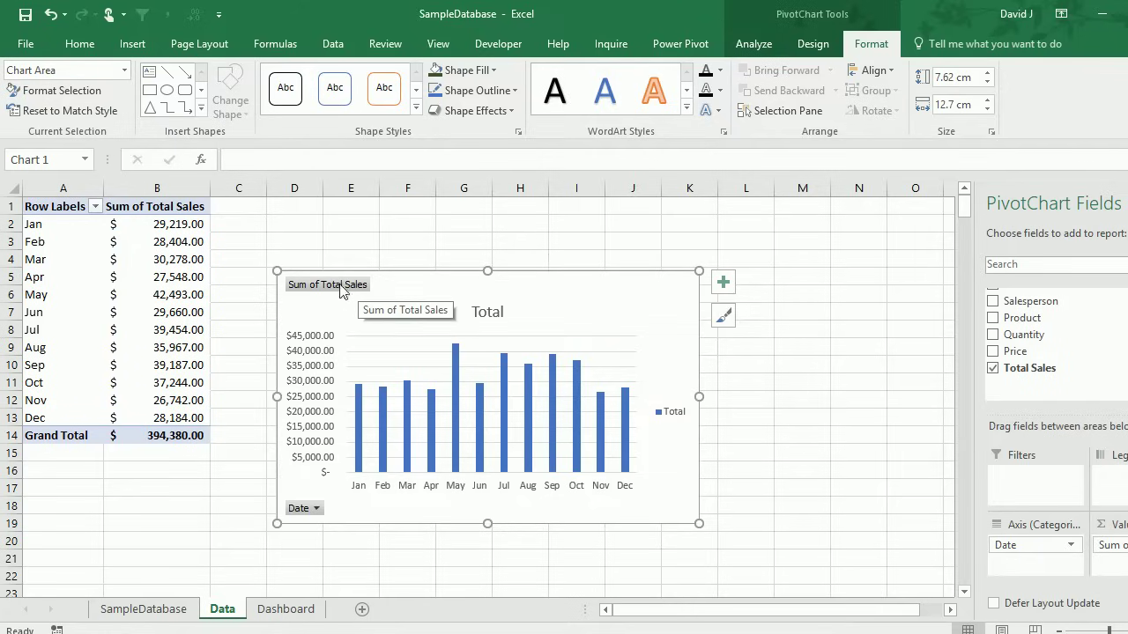
pyautogui.click(756, 46)
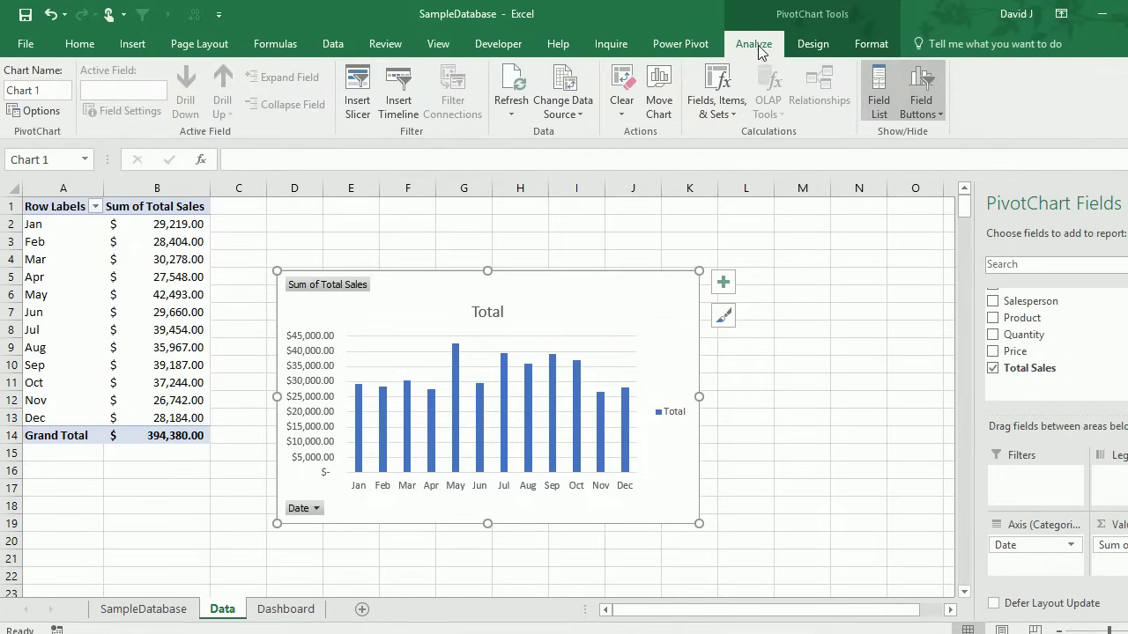
pyautogui.click(925, 81)
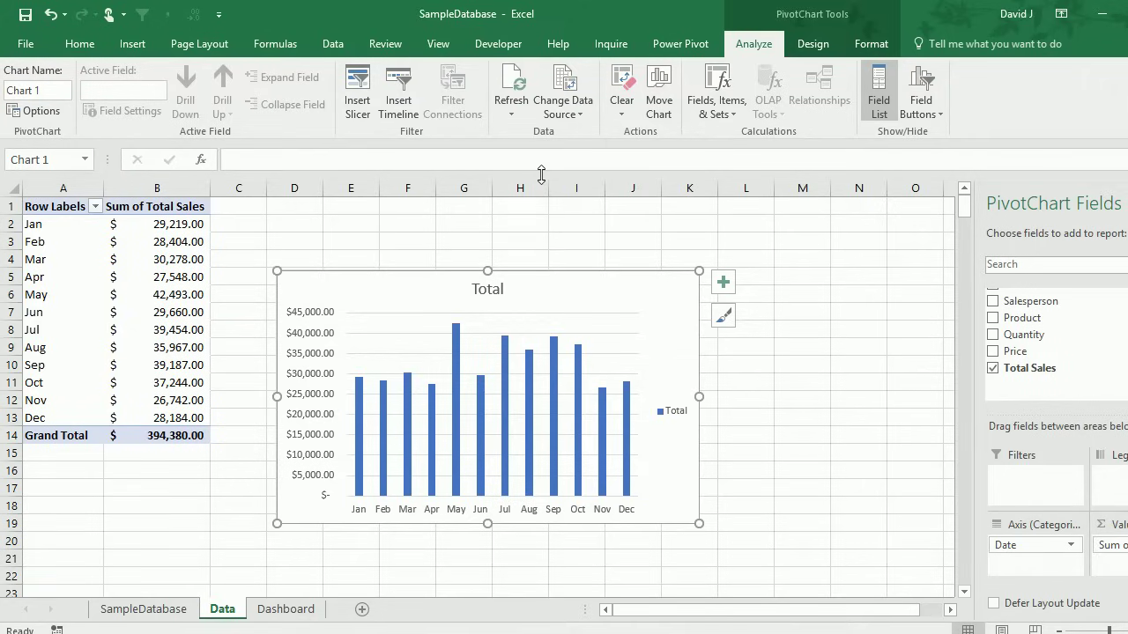
pyautogui.click(675, 415)
# - Delete the chart legend and narrow the column gap width to 50%
pyautogui.press('Delete')
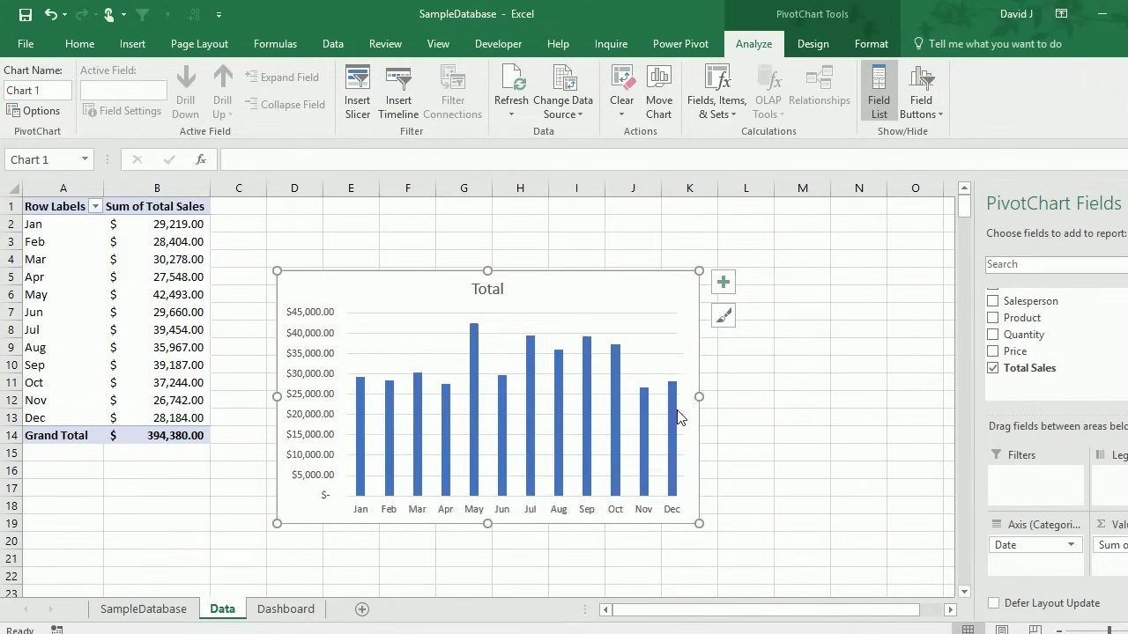
pyautogui.click(561, 514)
pyautogui.rightClick(561, 514)
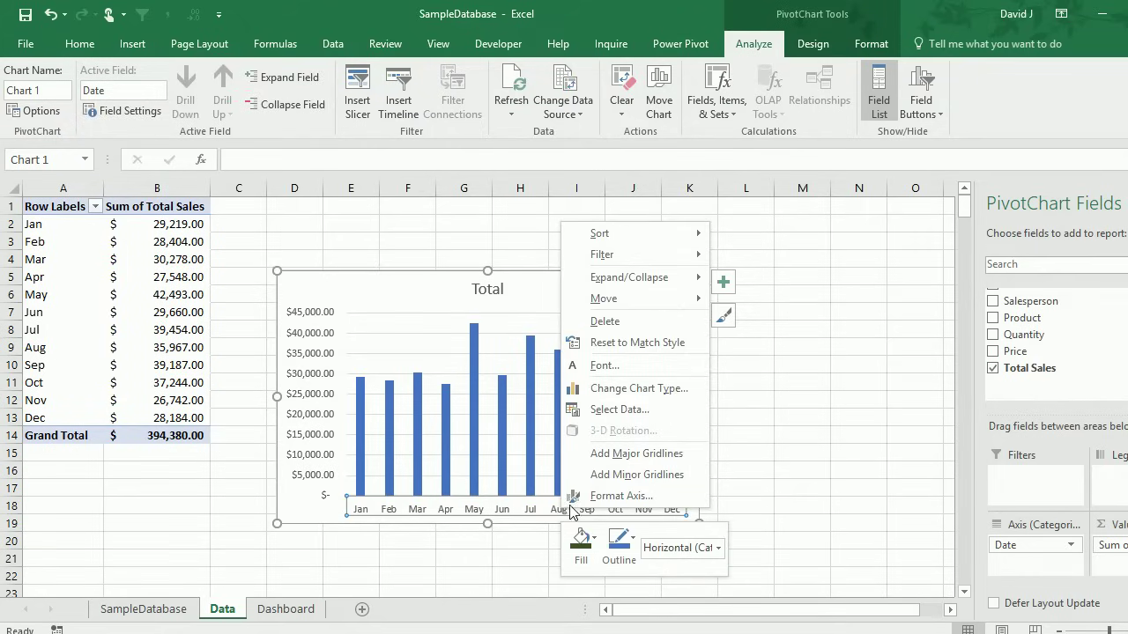
pyautogui.rightClick(533, 456)
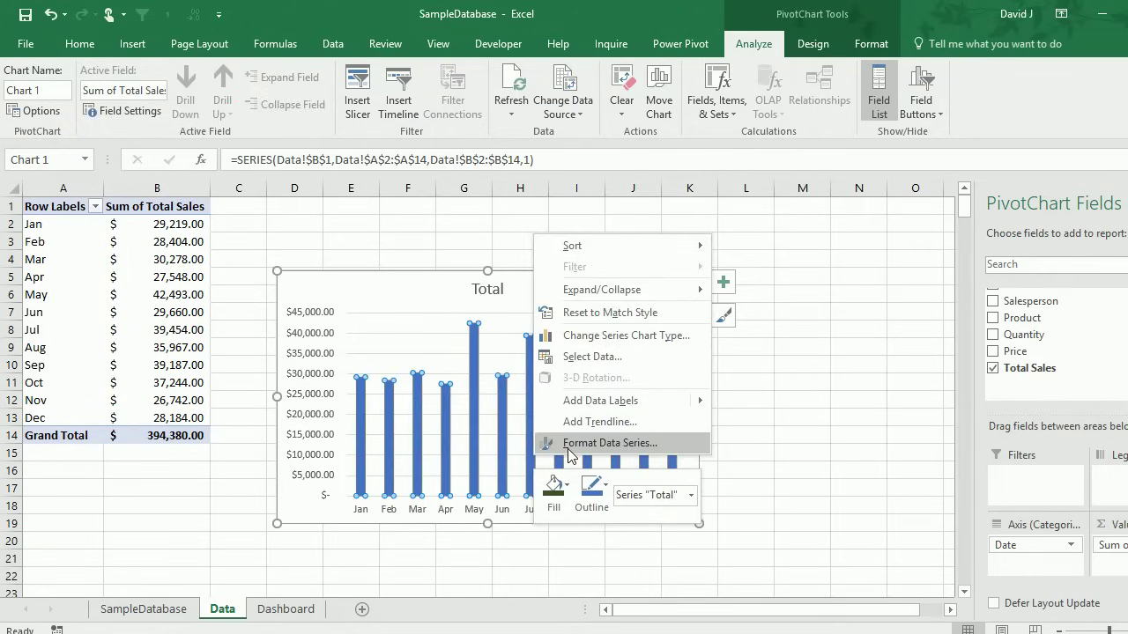
pyautogui.click(553, 443)
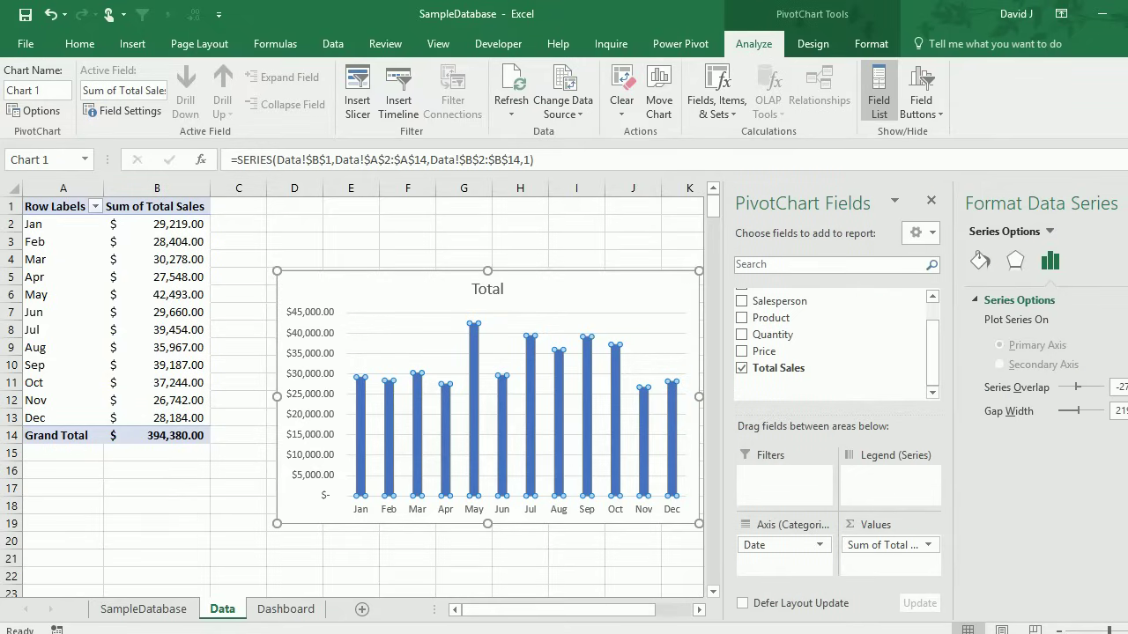
pyautogui.moveTo(1077, 411); pyautogui.dragTo(1060, 408)
pyautogui.click(540, 538)
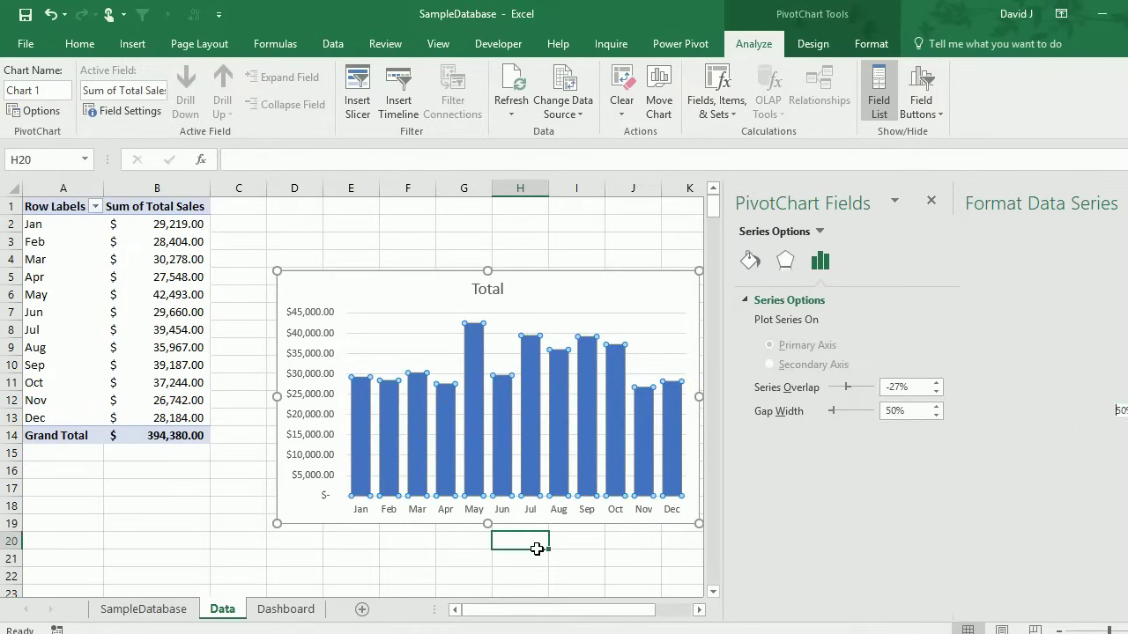
# - Change the chart title to 'Total Sales' and make it bold
pyautogui.click(490, 288)
pyautogui.click(502, 291)
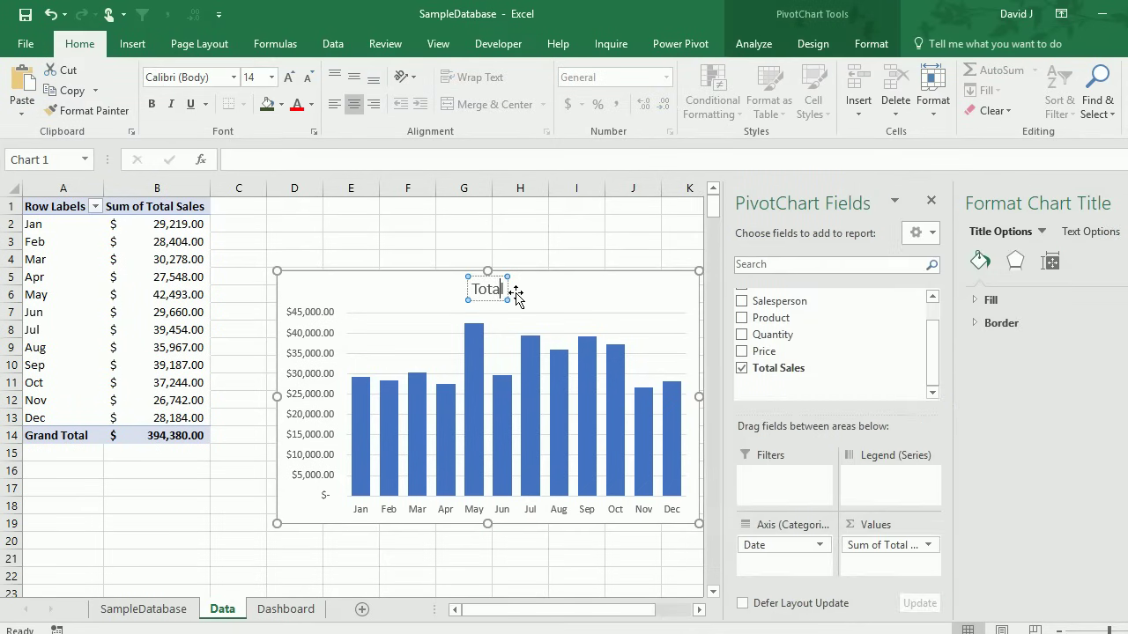
pyautogui.write('Sales')
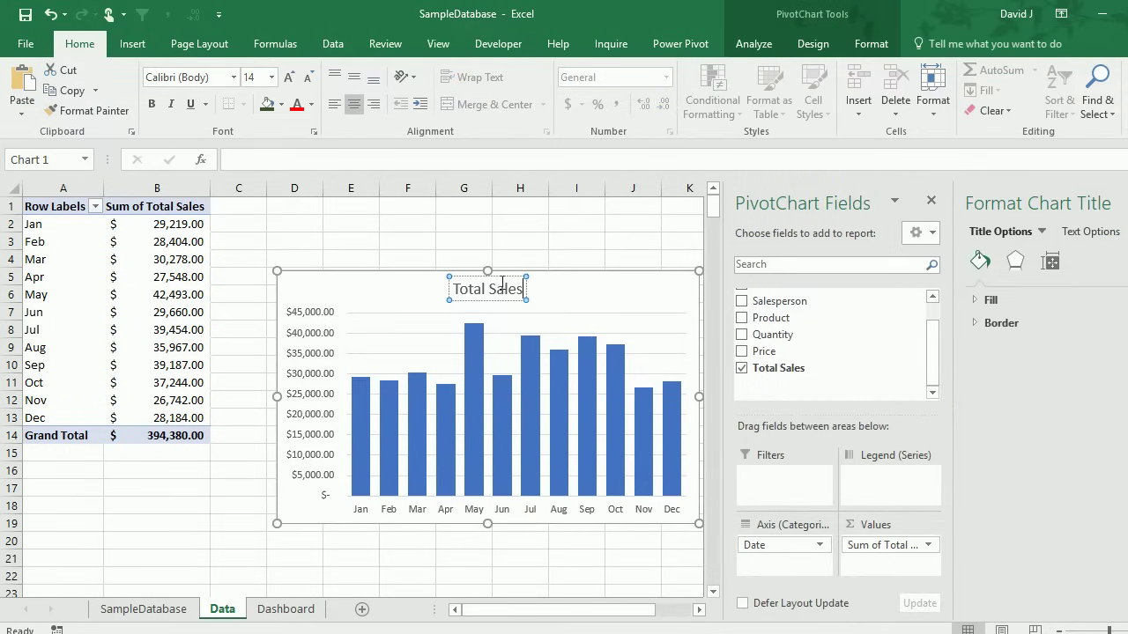
pyautogui.tripleClick(502, 284)
pyautogui.hotkey('ctrl', 'b')
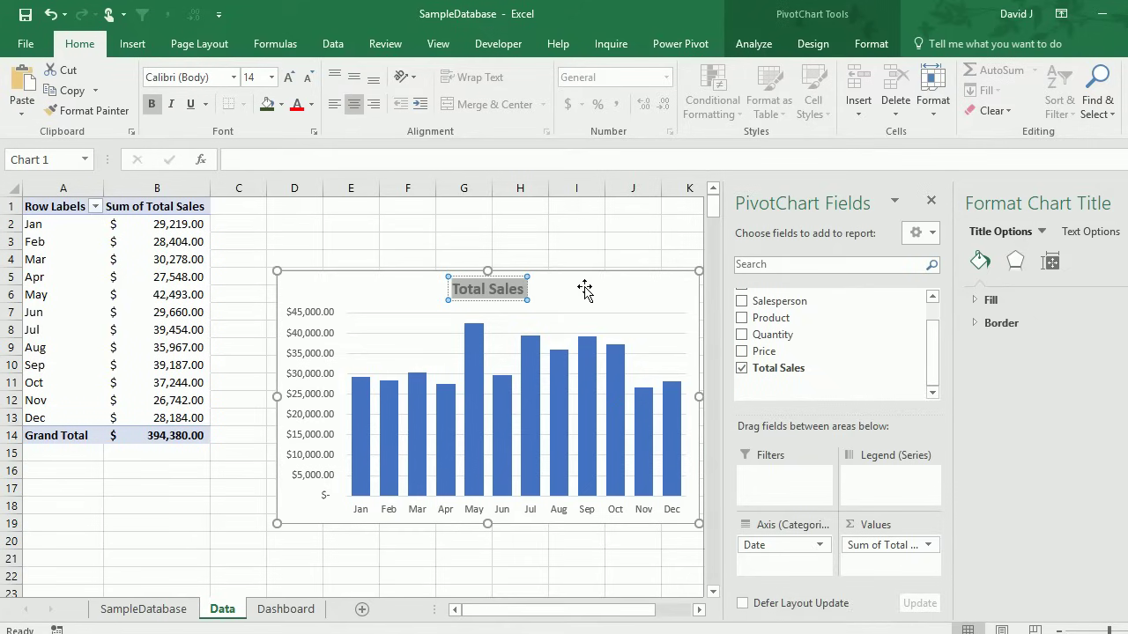
# - Set the chart area border to No line
pyautogui.click(594, 272)
pyautogui.click(985, 323)
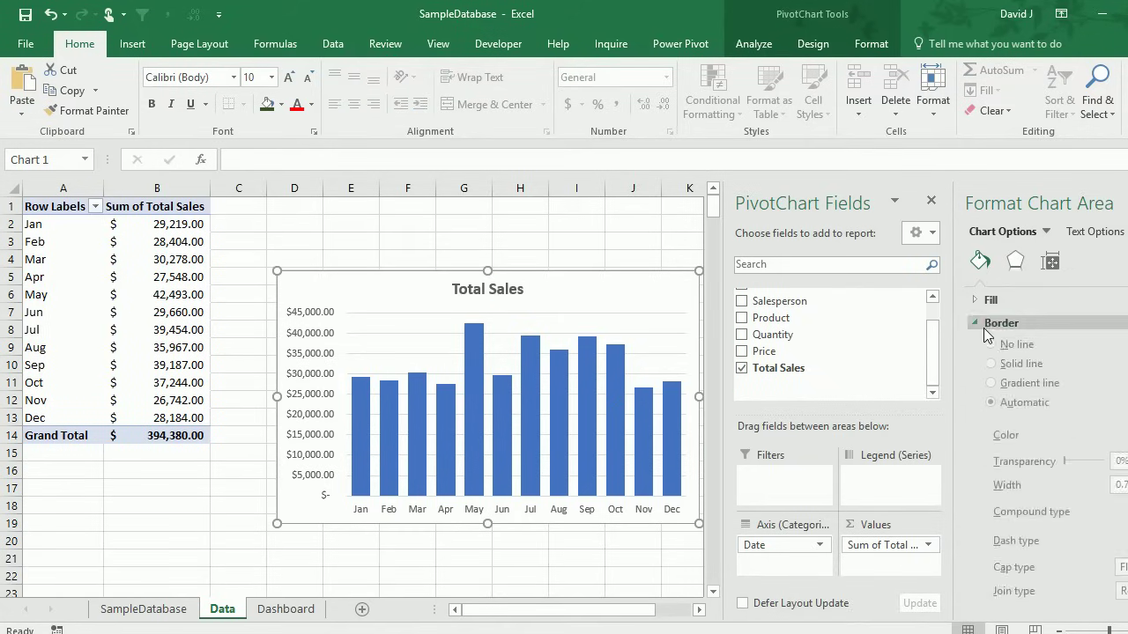
pyautogui.click(990, 348)
pyautogui.click(578, 238)
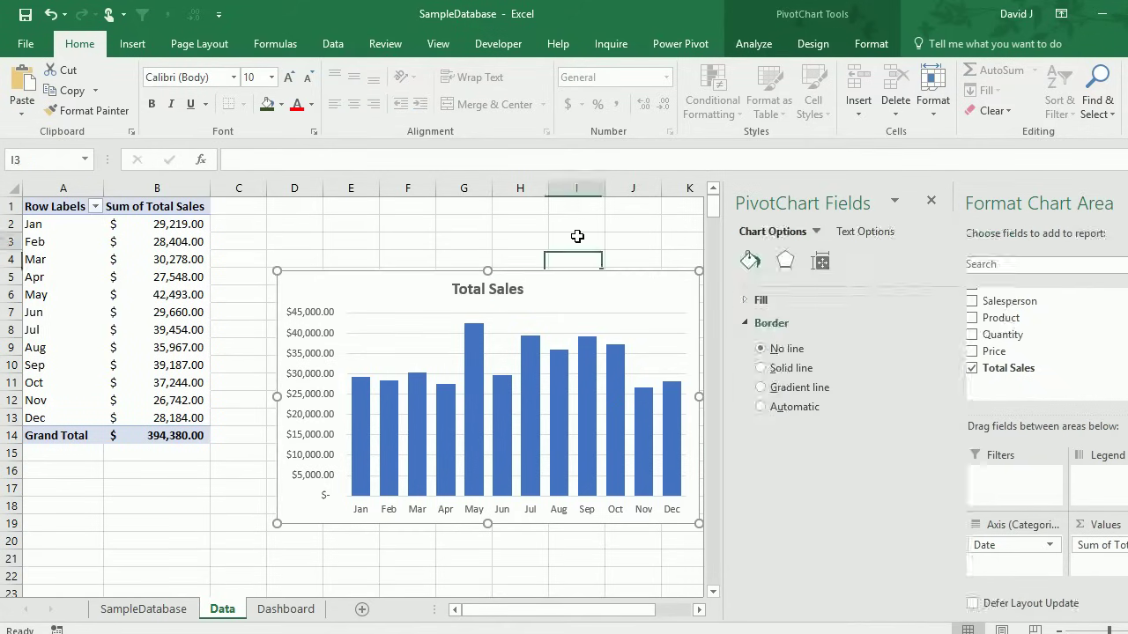
# - Cut the monthly sales chart and paste it near the top-left of the Dashboard sheet
pyautogui.click(611, 279)
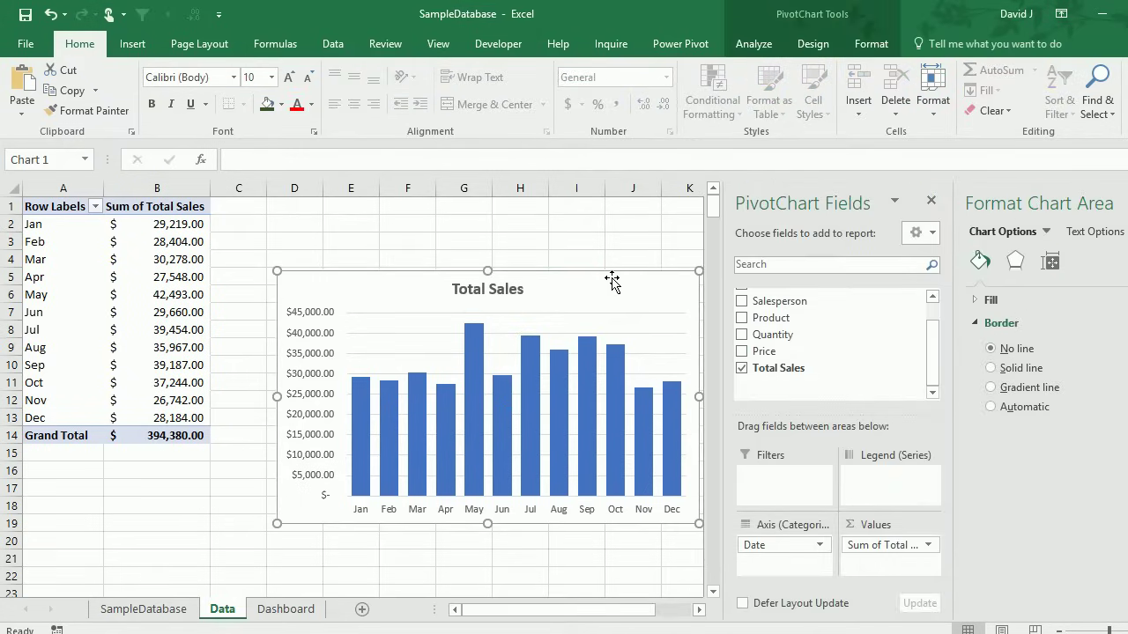
pyautogui.hotkey('ctrl', 'x')
pyautogui.click(284, 609)
pyautogui.click(181, 375)
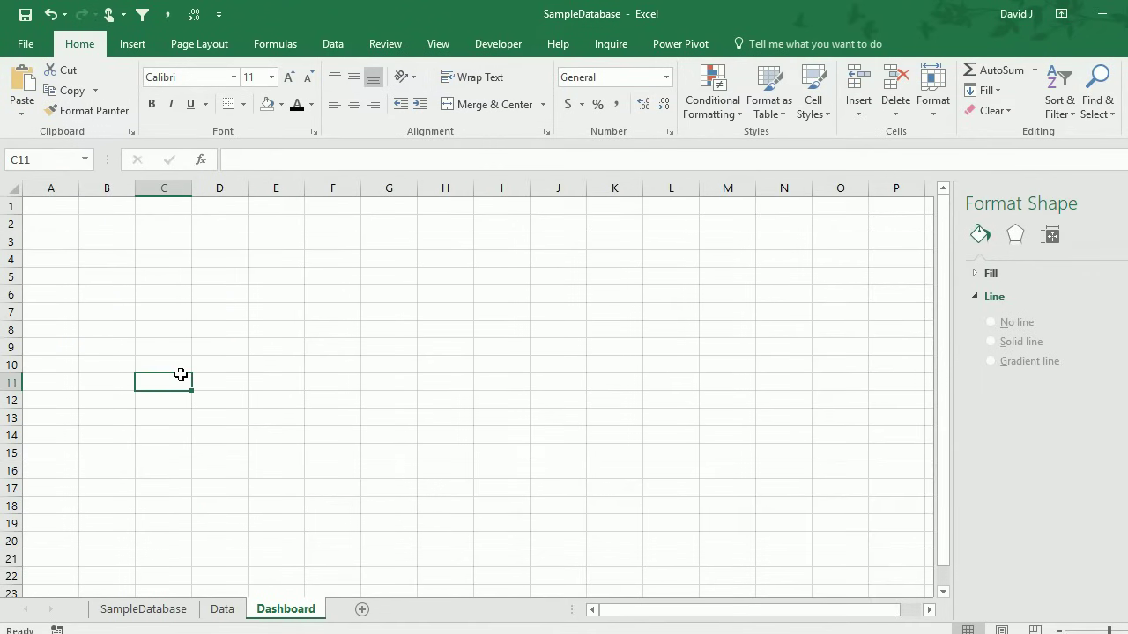
pyautogui.hotkey('ctrl', 'v')
pyautogui.moveTo(262, 403); pyautogui.dragTo(200, 257)
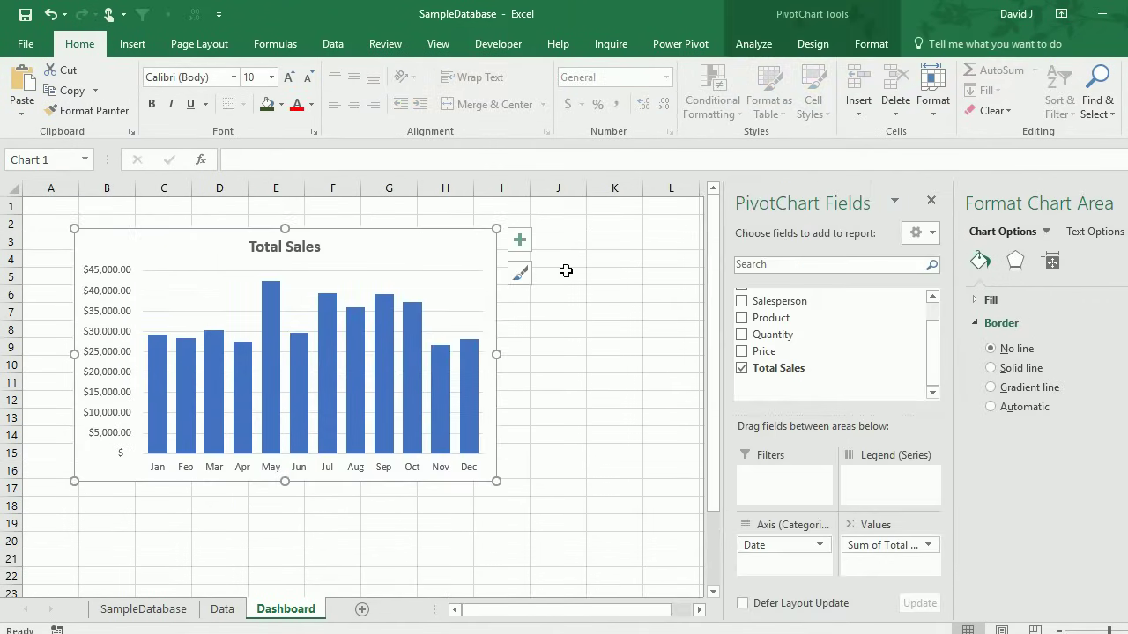
pyautogui.click(565, 271)
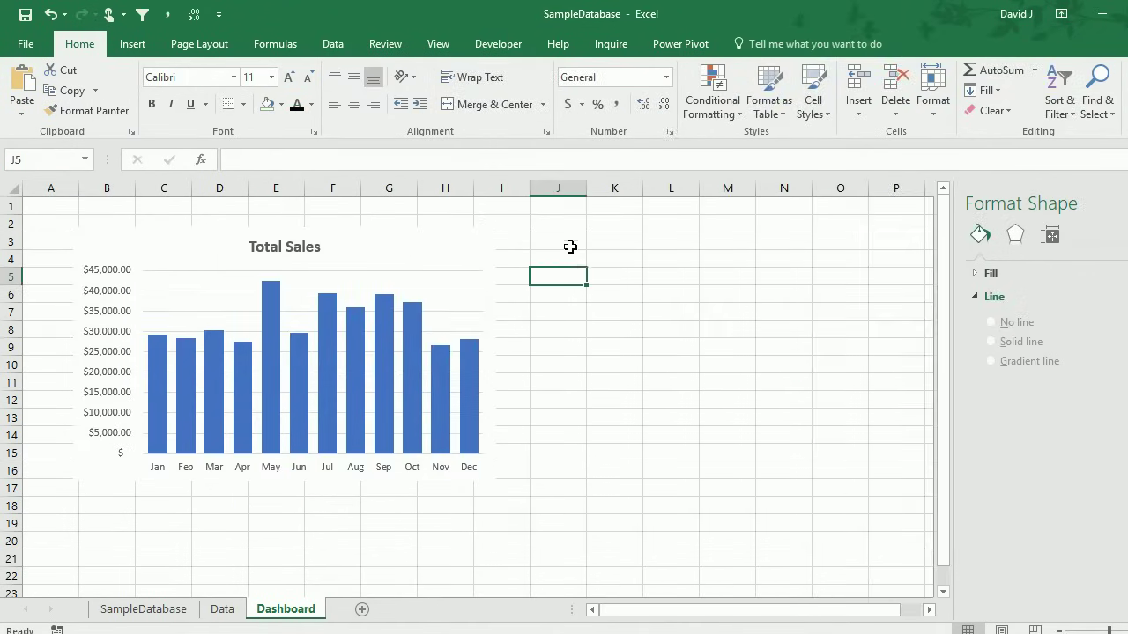
# - Turn off gridlines on the Dashboard sheet and go back to the Data sheet
pyautogui.click(437, 43)
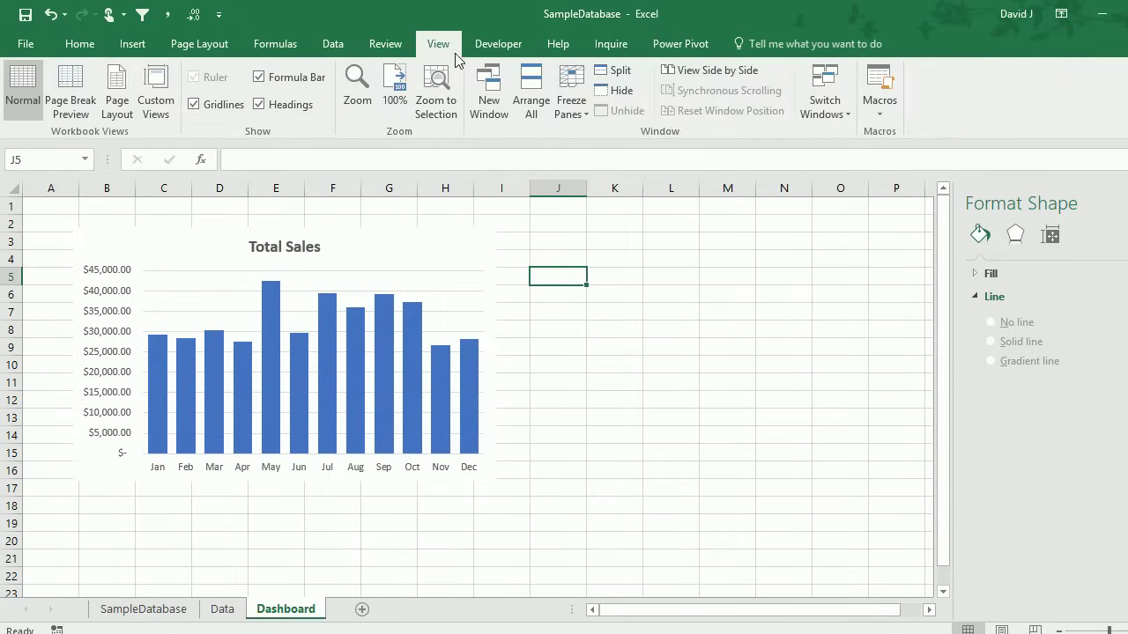
pyautogui.click(225, 106)
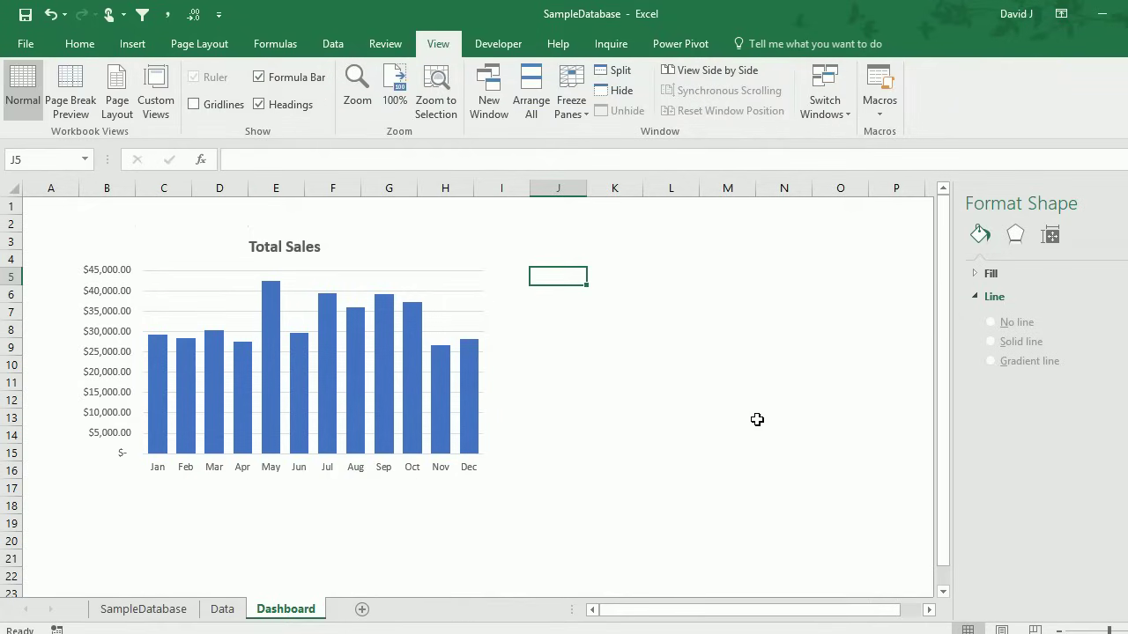
pyautogui.click(220, 612)
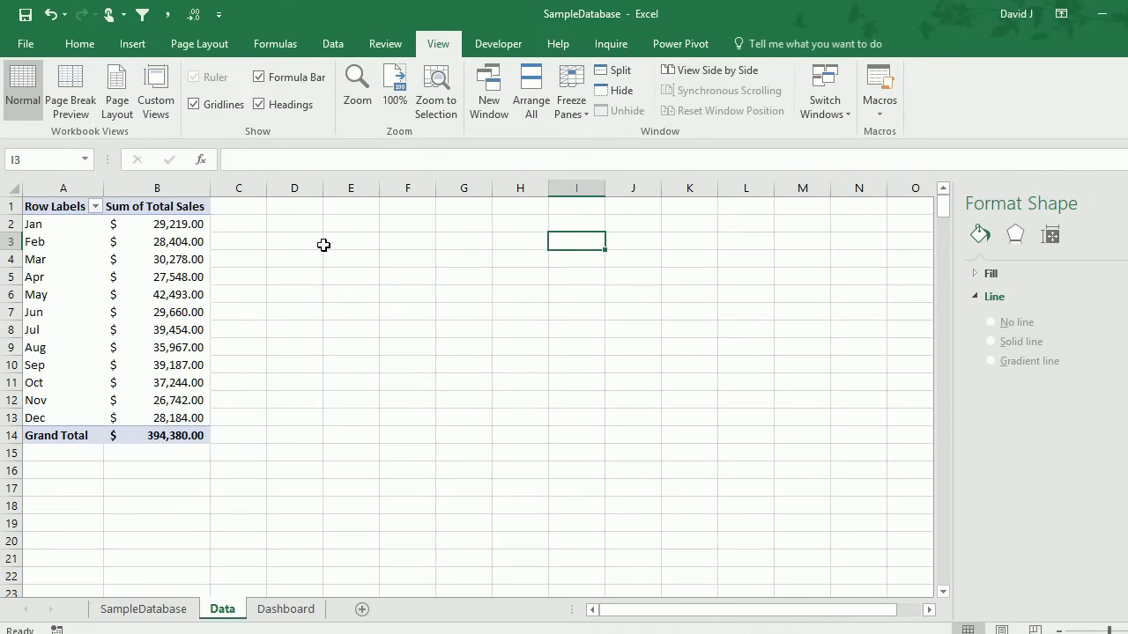
# - Create a pivot table at D1 with Total Sales in Values and Product in Rows
pyautogui.click(304, 208)
pyautogui.click(132, 44)
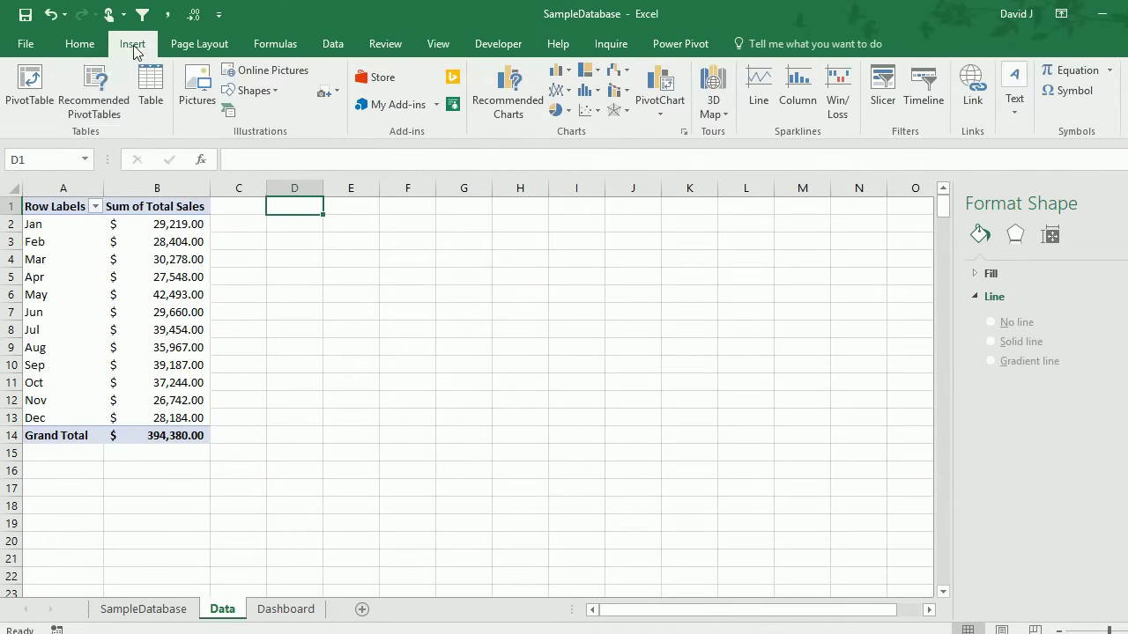
pyautogui.click(45, 81)
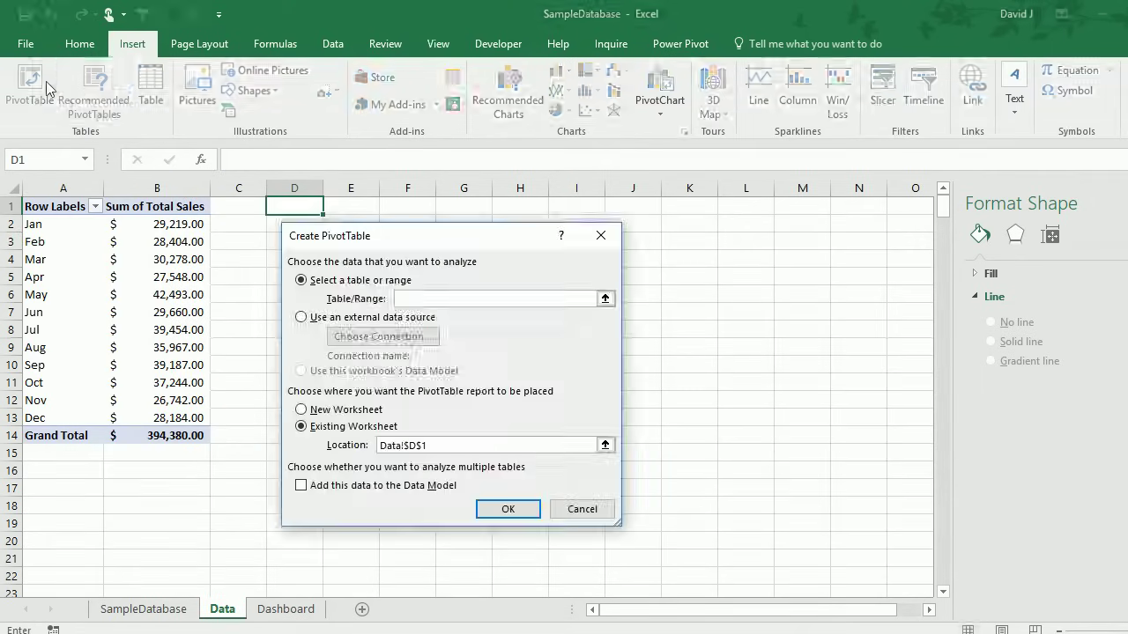
pyautogui.write('dataset1')
pyautogui.press('Return')
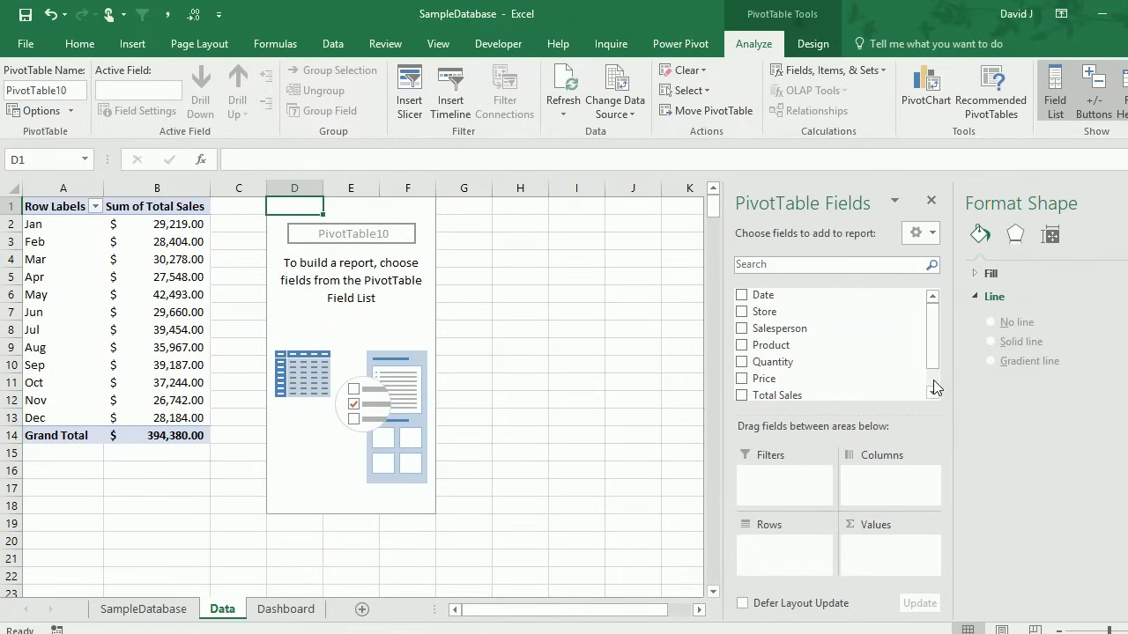
pyautogui.scroll(-1, 934, 374)
pyautogui.moveTo(775, 368); pyautogui.dragTo(872, 546)
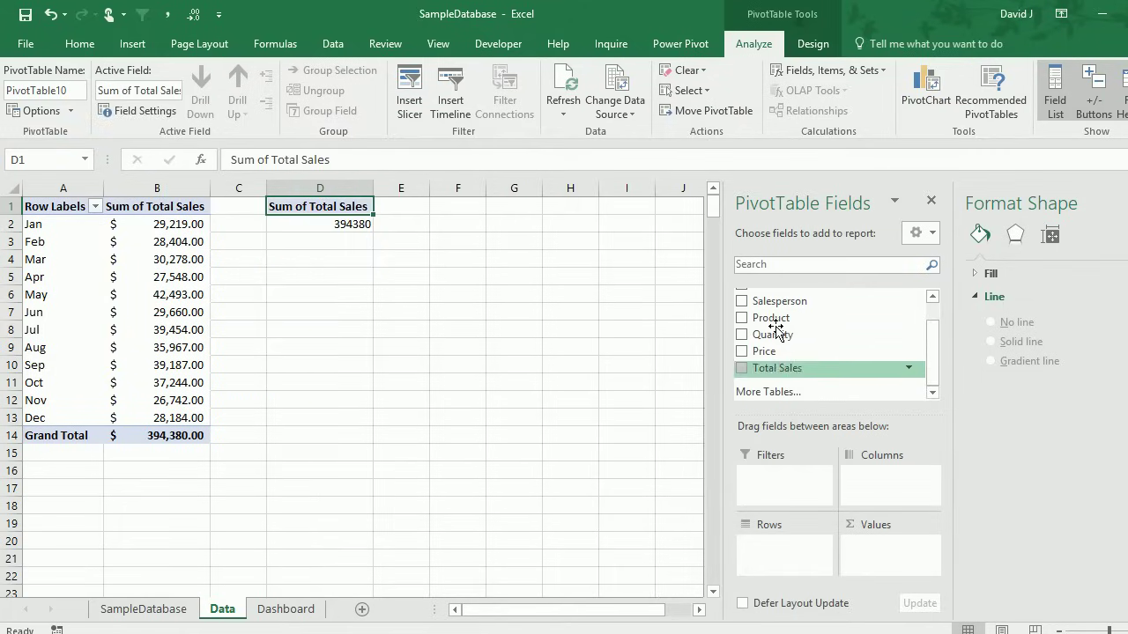
pyautogui.moveTo(768, 318); pyautogui.dragTo(784, 554)
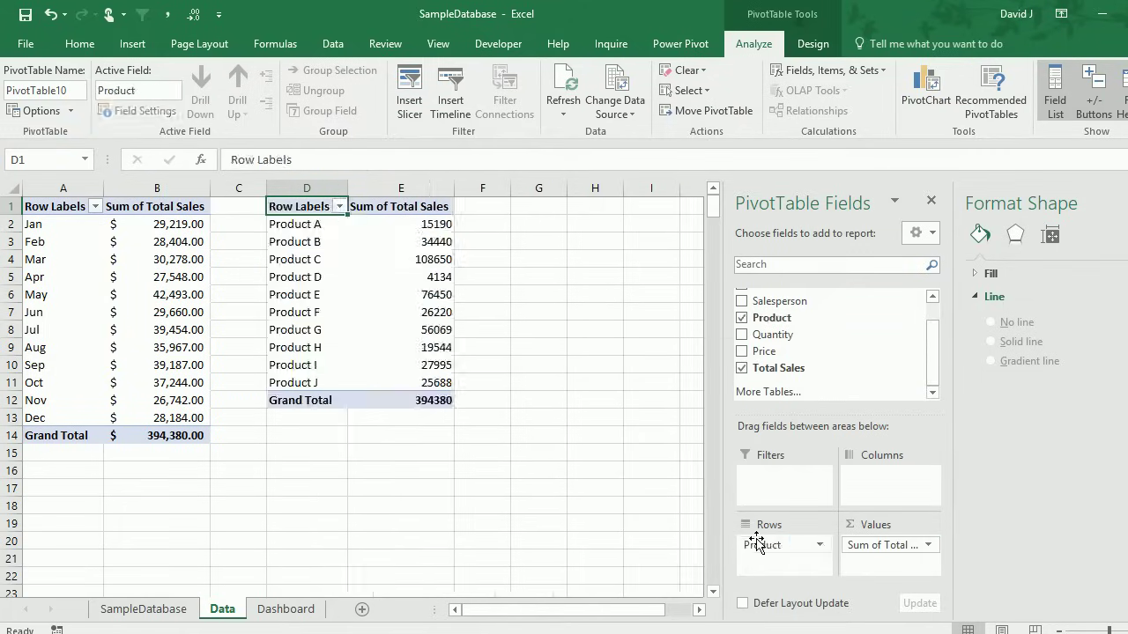
# - Format the product sales sums in Accounting number format
pyautogui.rightClick(393, 264)
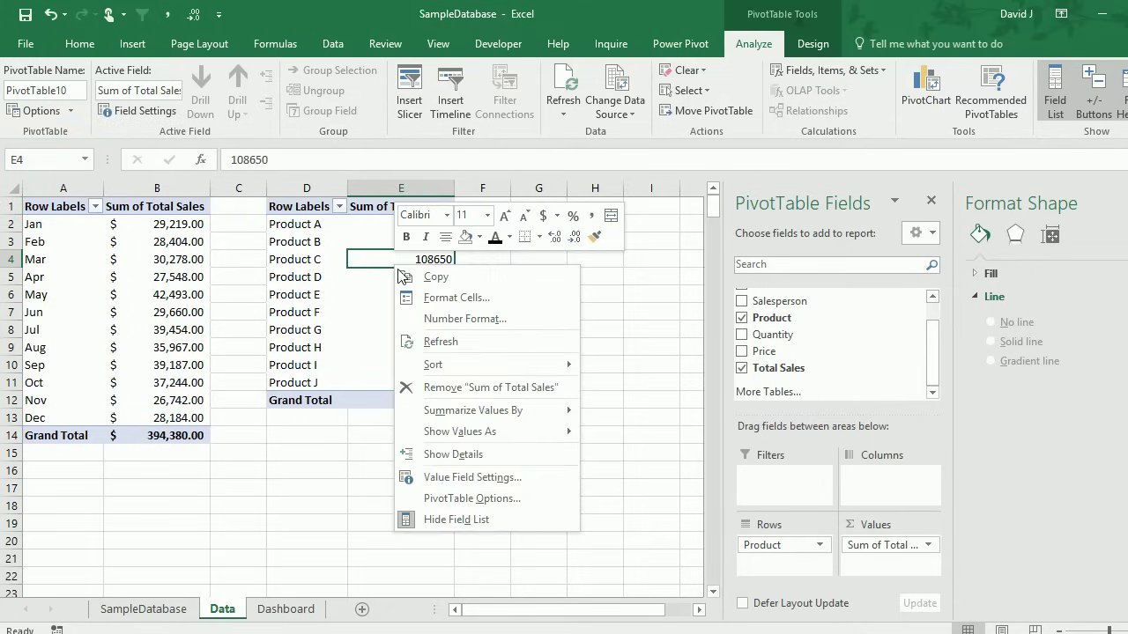
pyautogui.click(467, 482)
pyautogui.click(375, 588)
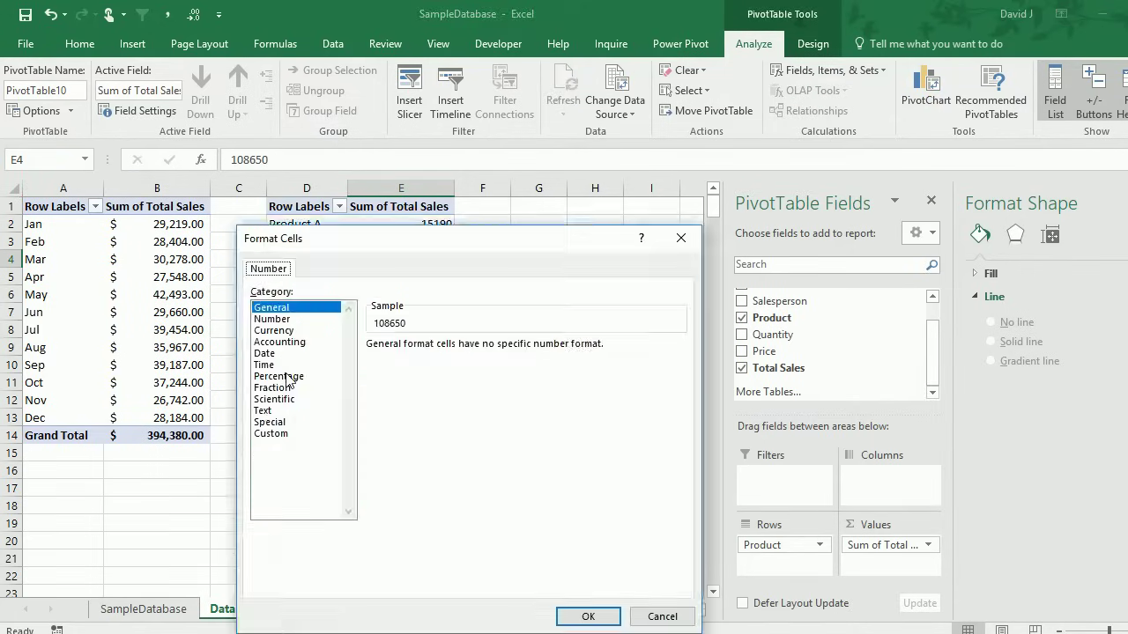
pyautogui.doubleClick(280, 342)
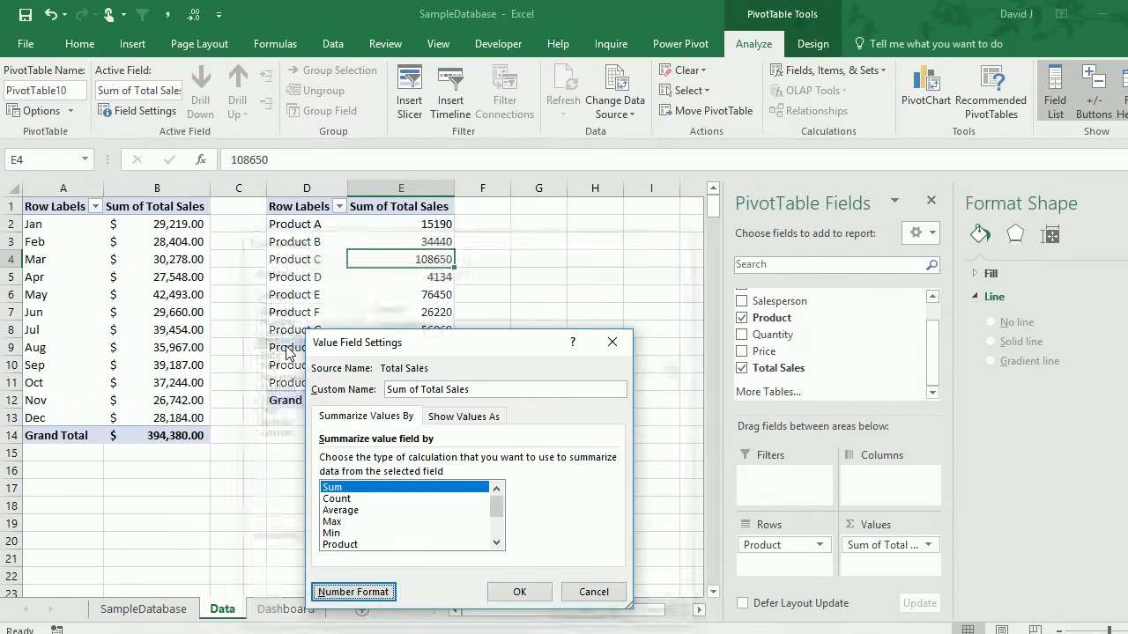
pyautogui.click(516, 592)
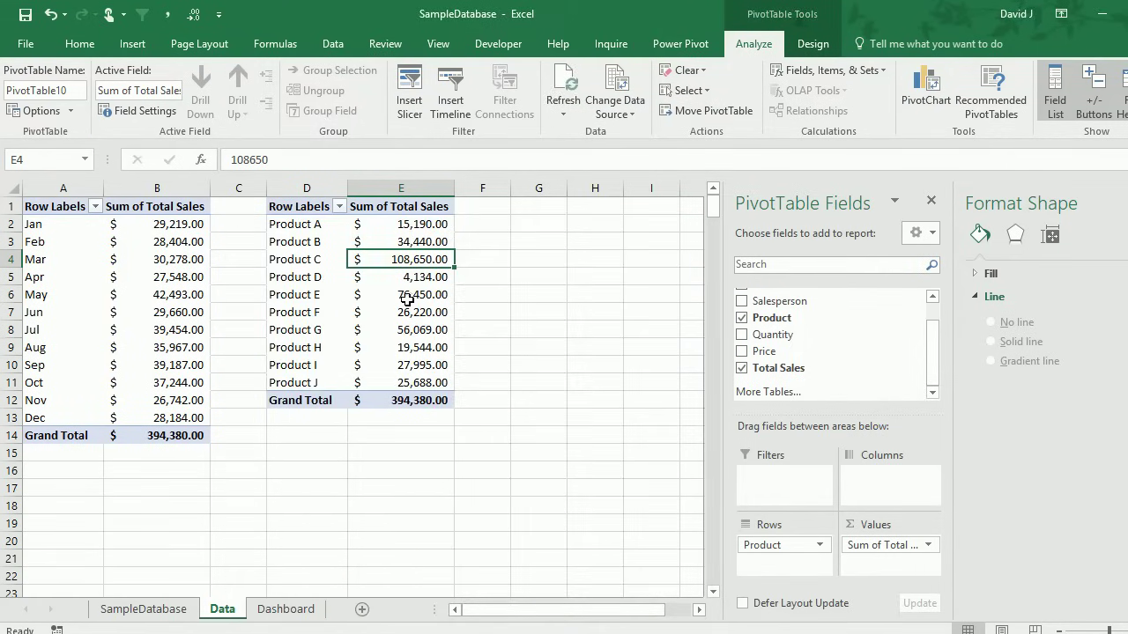
# - Insert a 3-D Pie pivot chart from the product sales pivot table
pyautogui.click(919, 95)
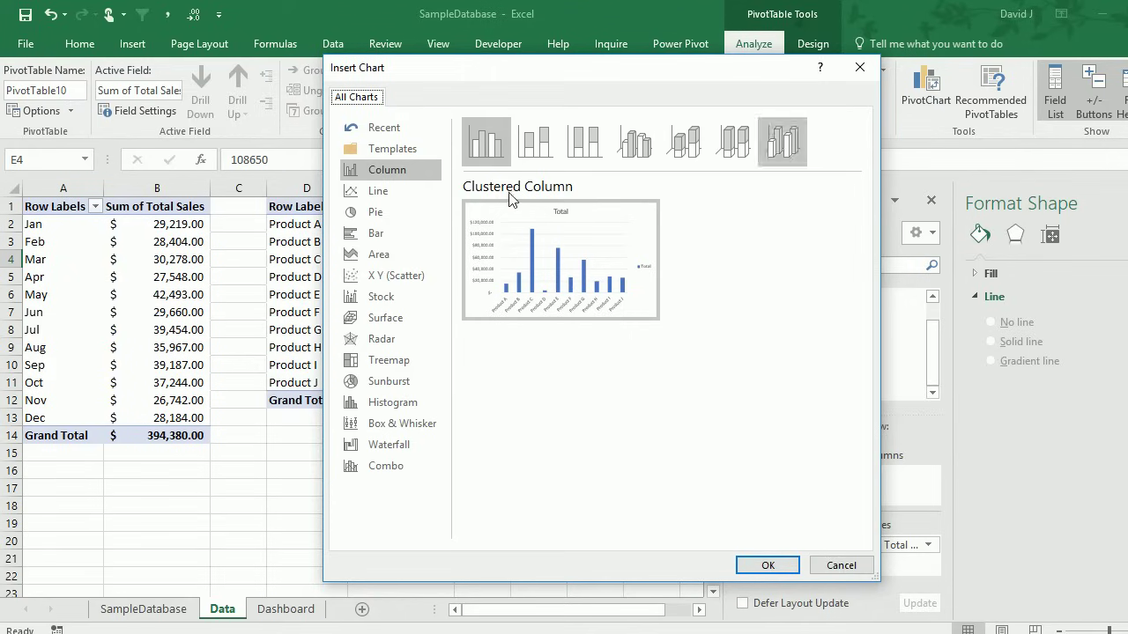
pyautogui.click(372, 216)
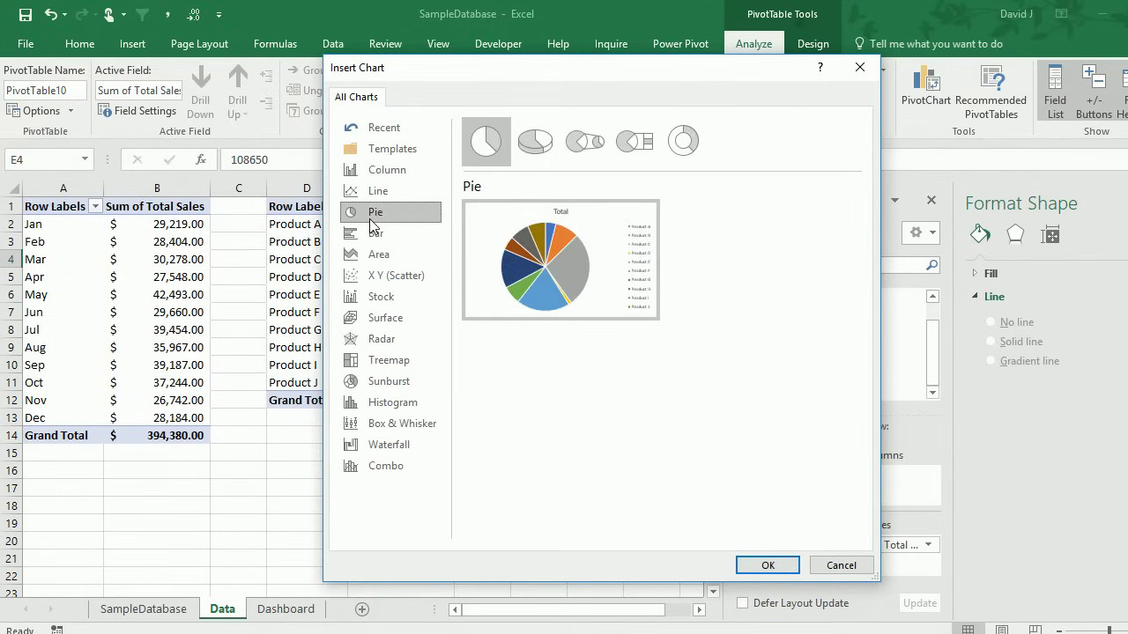
pyautogui.click(535, 141)
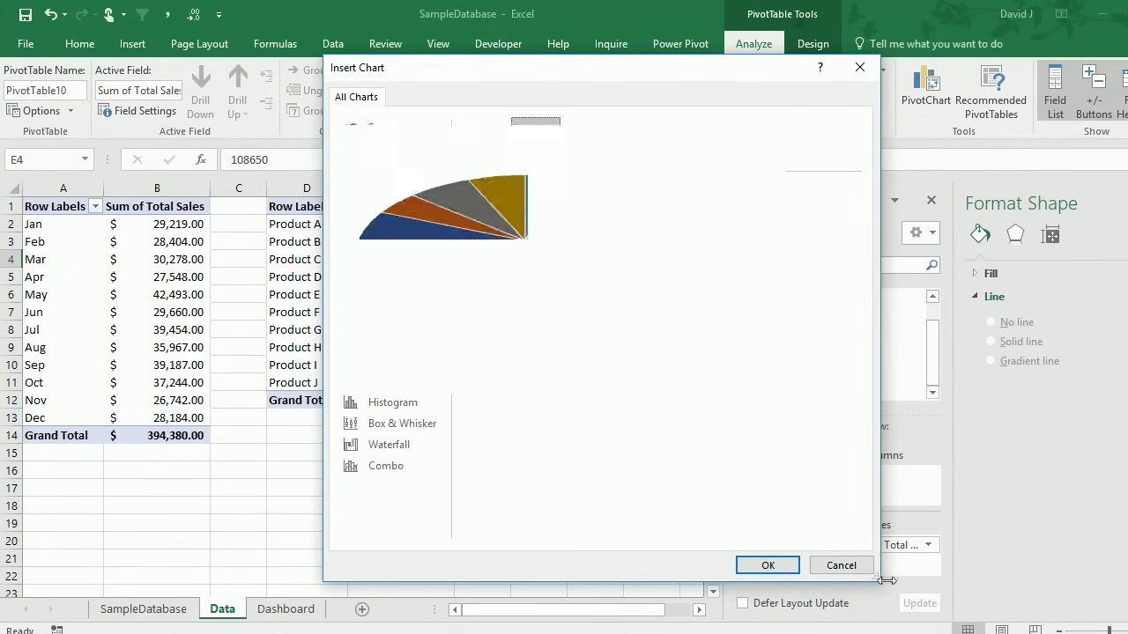
pyautogui.click(763, 568)
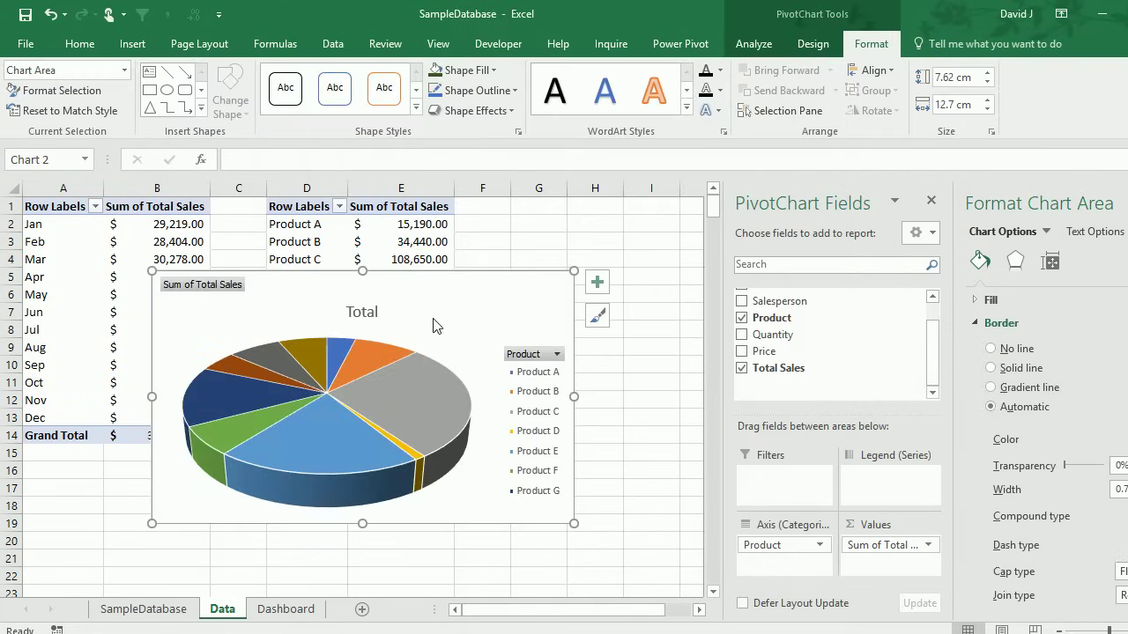
# - Paste the 3-D pie chart onto the Dashboard sheet and position it beside the Total Sales column chart
pyautogui.click(401, 259)
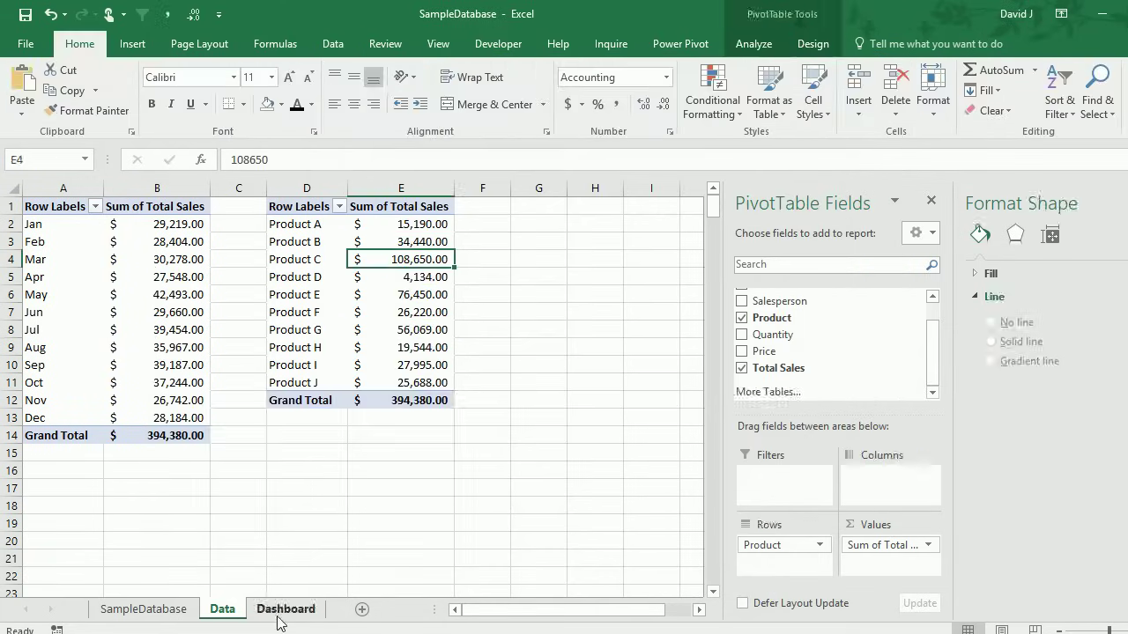
pyautogui.click(286, 609)
pyautogui.click(649, 352)
pyautogui.hotkey('ctrl', 'v')
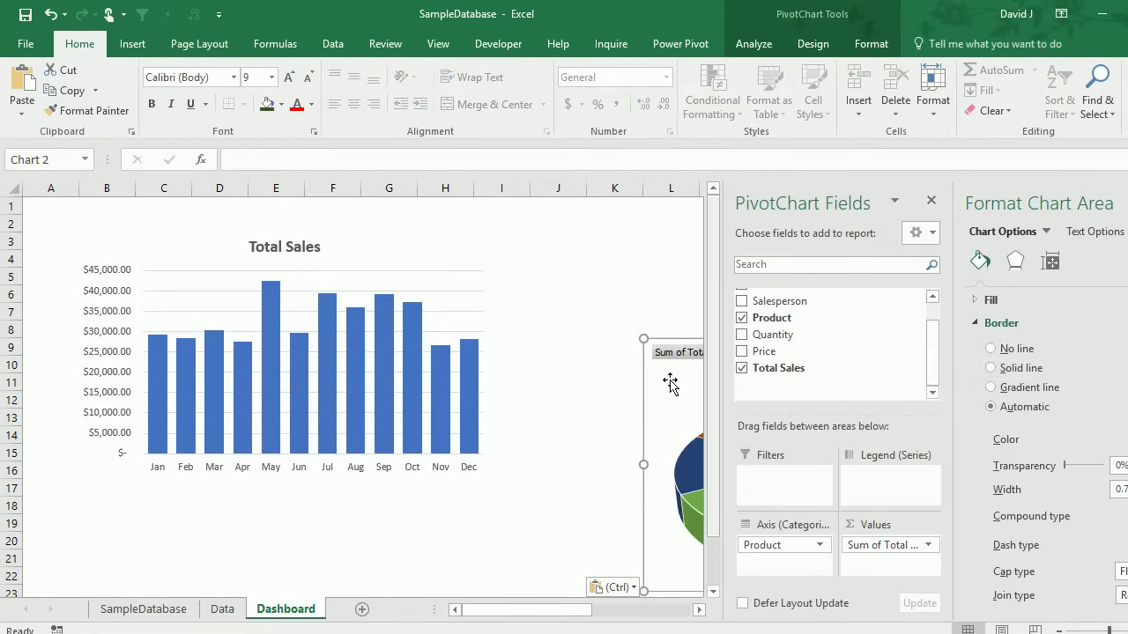
pyautogui.moveTo(670, 383); pyautogui.dragTo(549, 270)
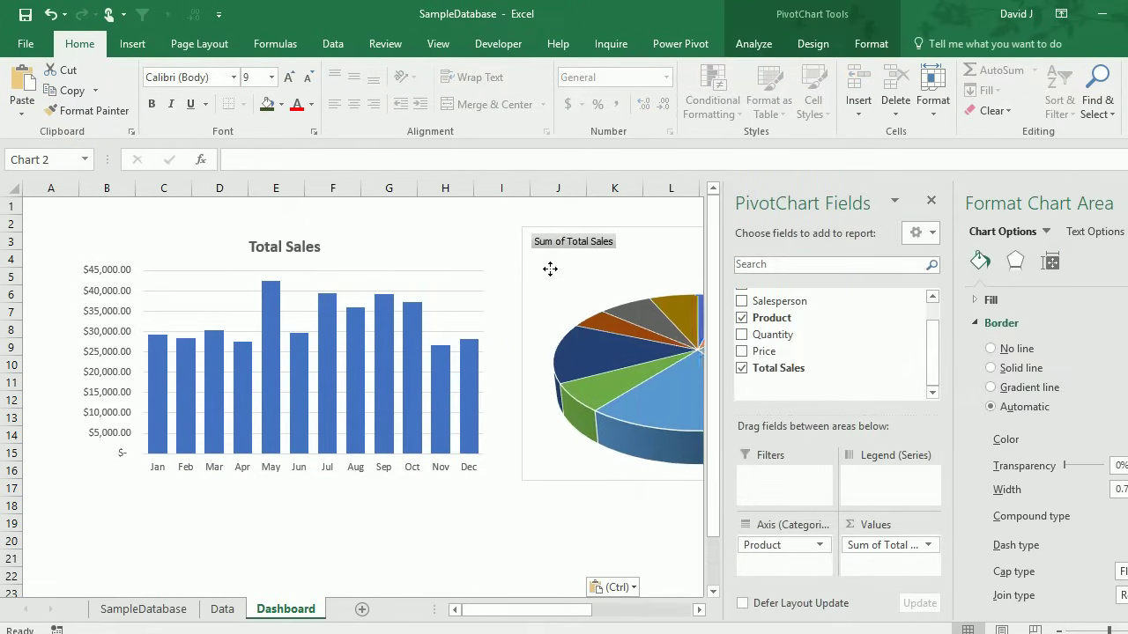
pyautogui.click(771, 52)
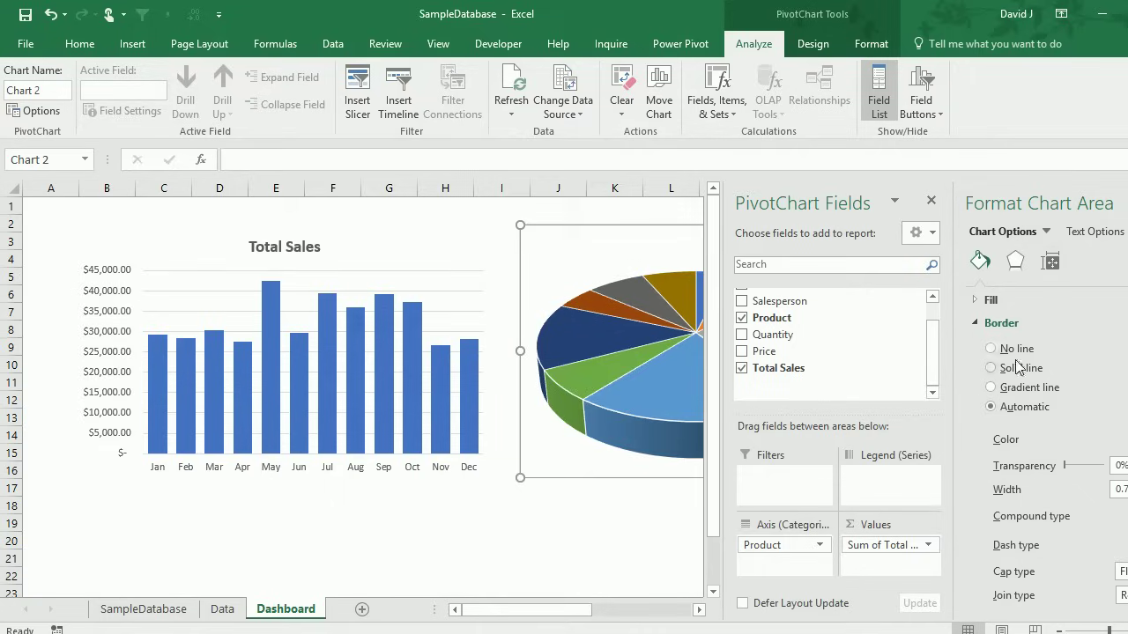
pyautogui.click(569, 541)
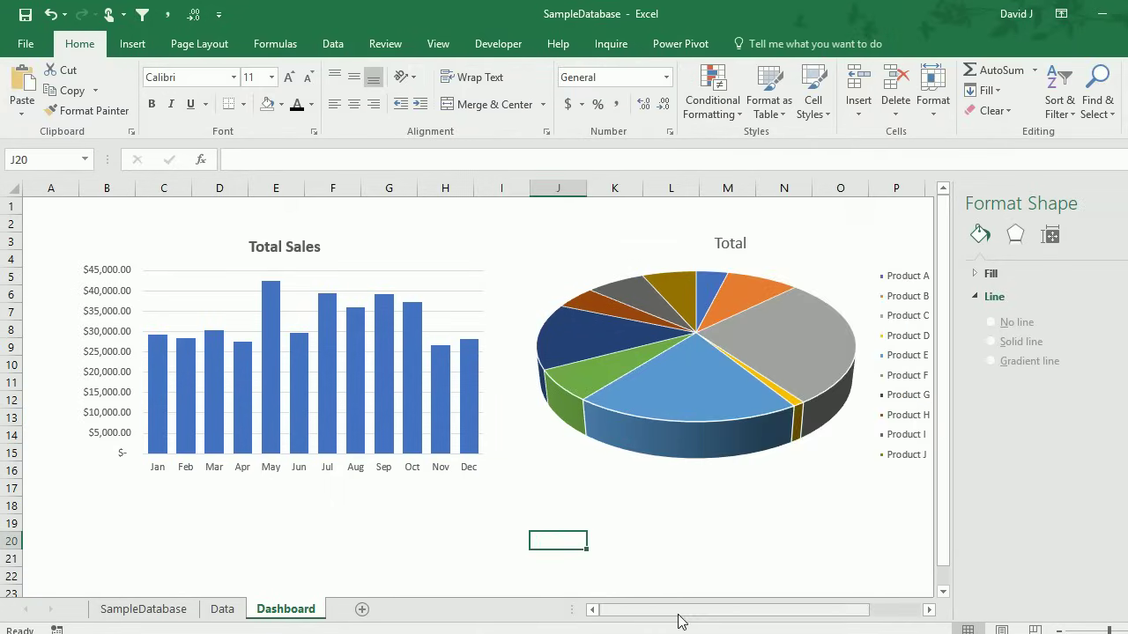
pyautogui.moveTo(678, 614); pyautogui.dragTo(932, 611)
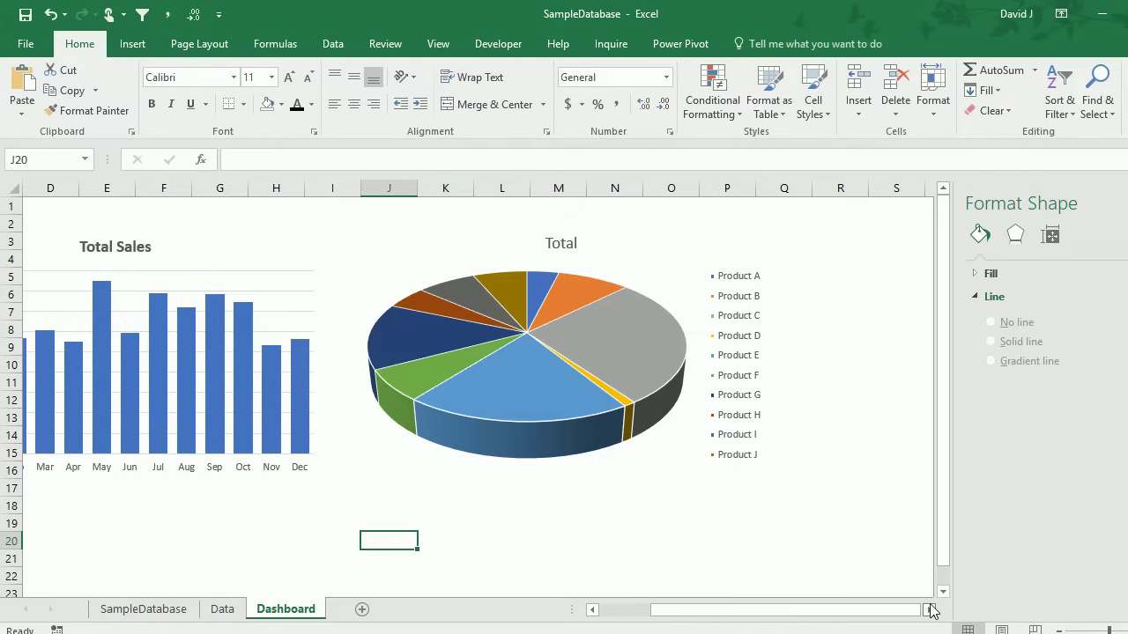
# - Add data labels to the pie slices showing Category Name and Percentage instead of Value
pyautogui.click(932, 610)
pyautogui.click(932, 610)
pyautogui.rightClick(496, 334)
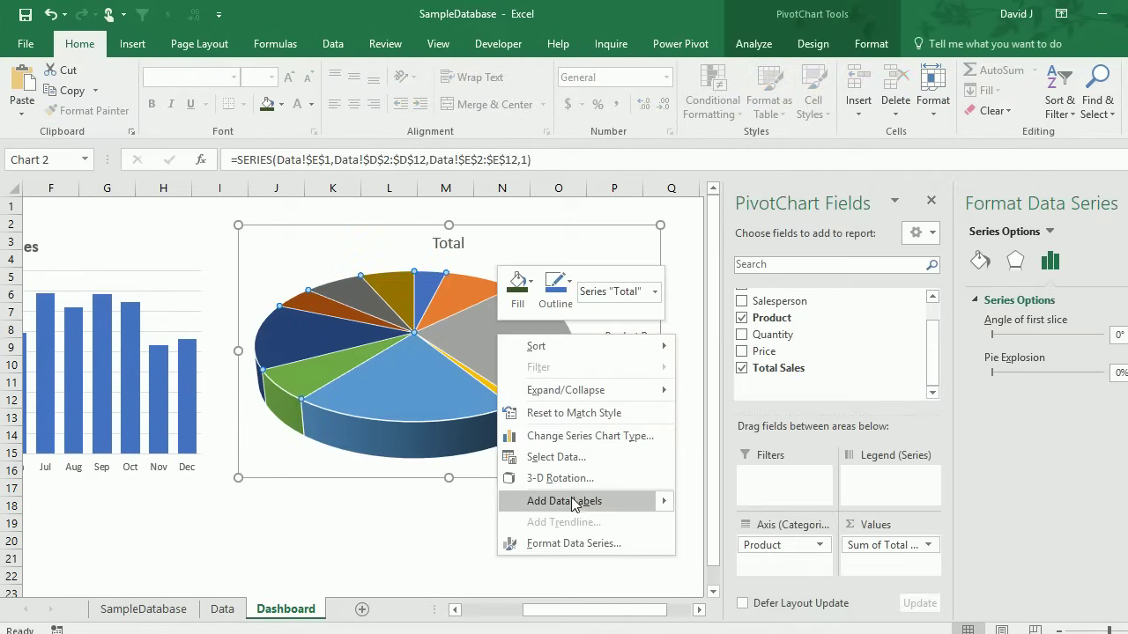
pyautogui.click(572, 502)
pyautogui.rightClick(515, 344)
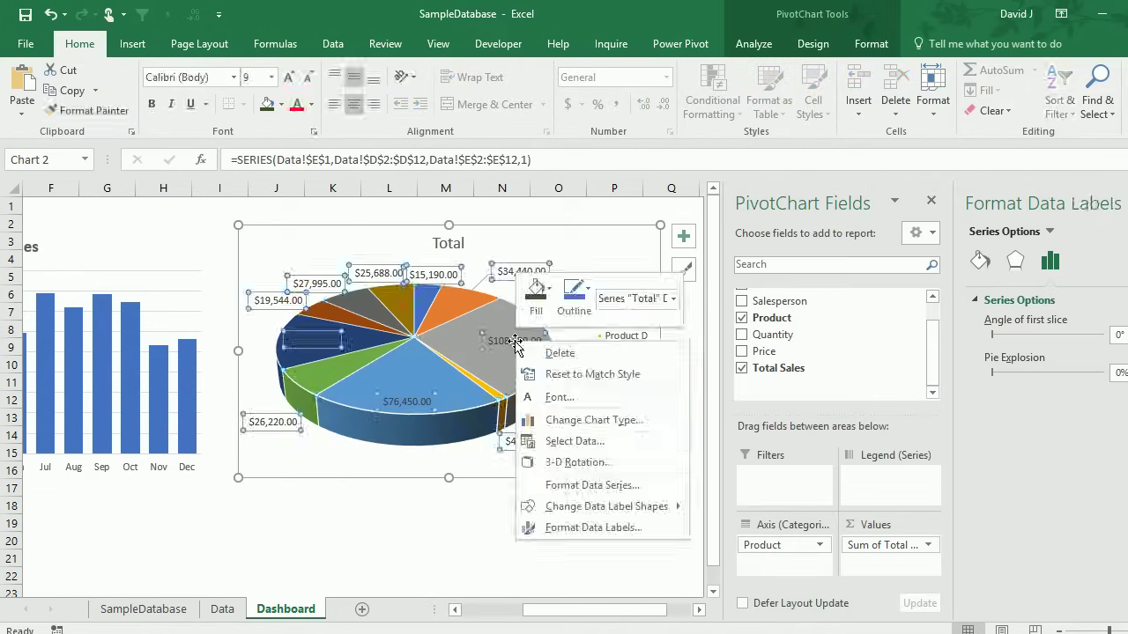
pyautogui.click(591, 527)
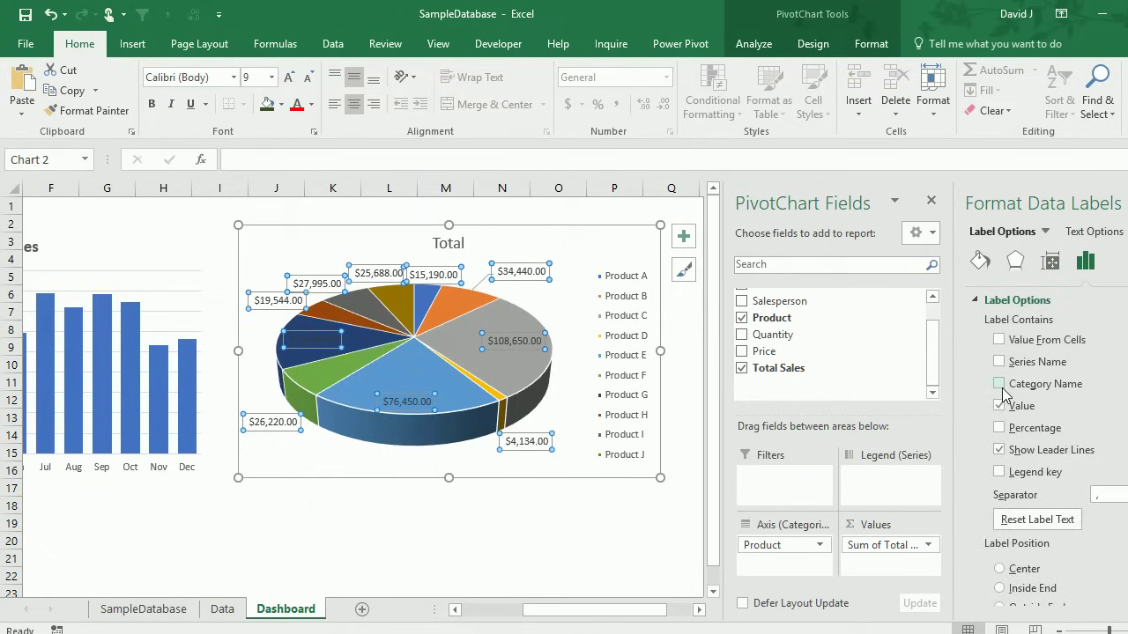
pyautogui.click(999, 384)
pyautogui.click(999, 405)
pyautogui.click(999, 427)
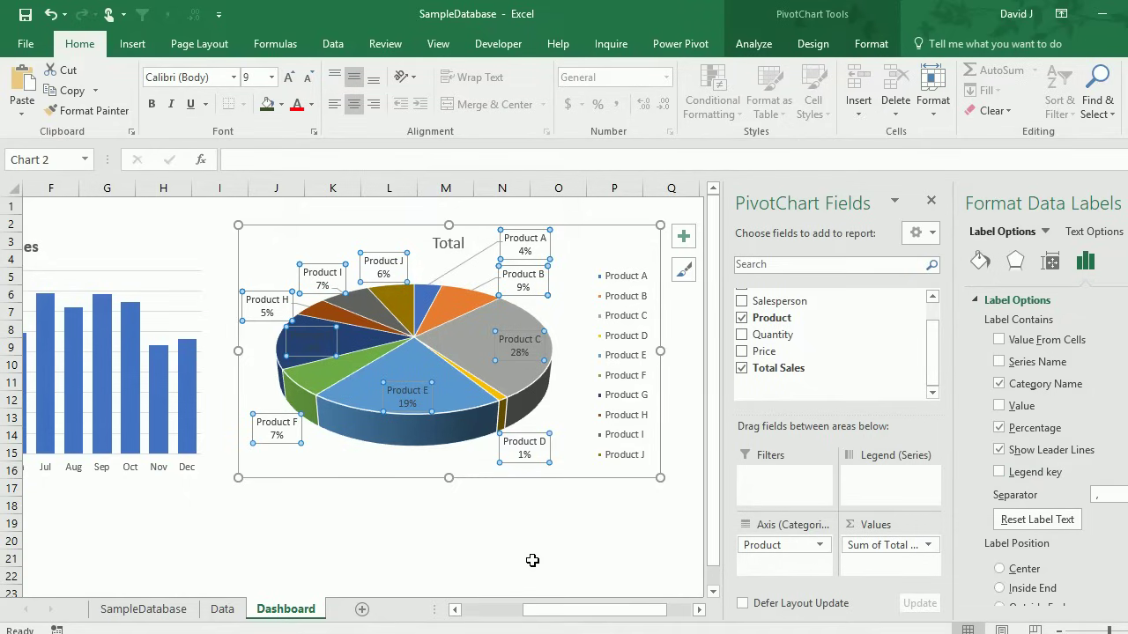
# - Delete the pie chart's legend
pyautogui.click(603, 369)
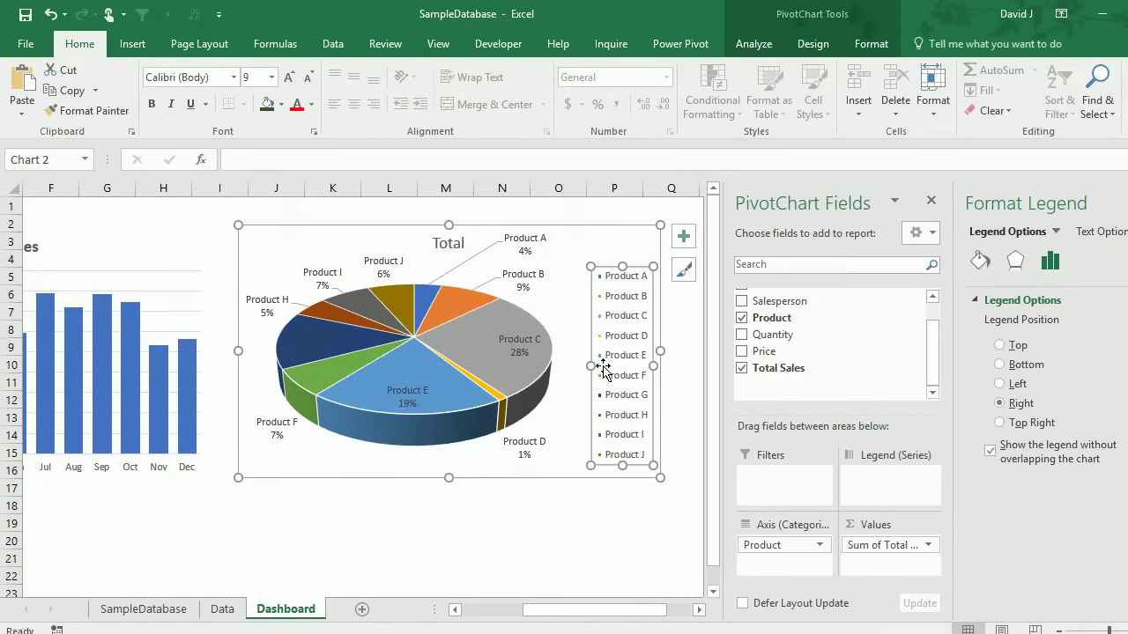
pyautogui.press('Delete')
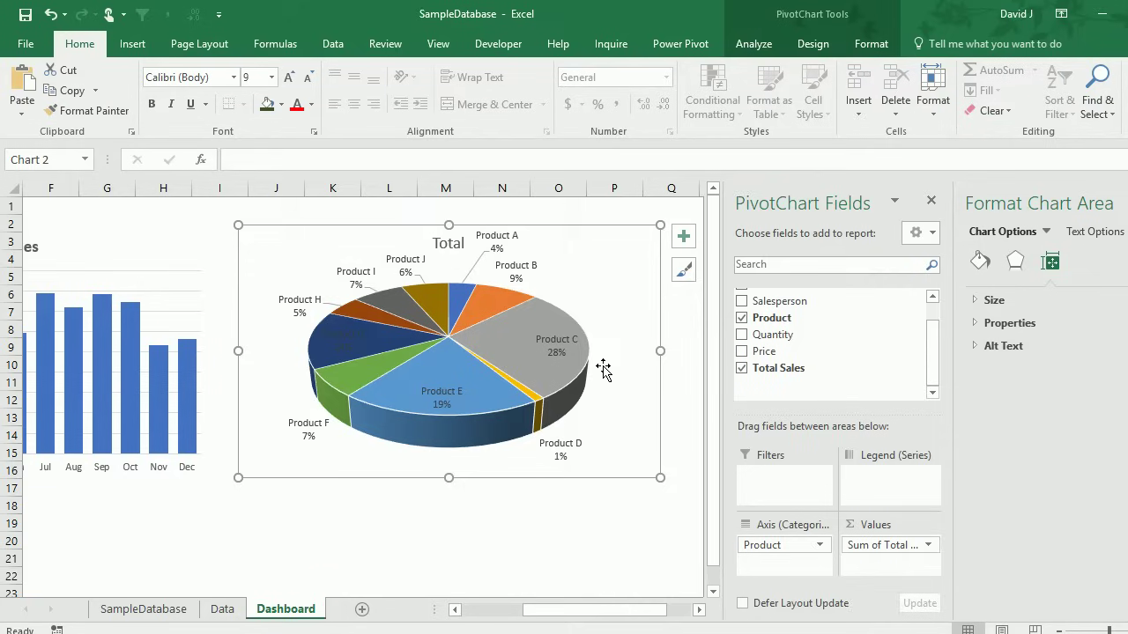
pyautogui.click(504, 522)
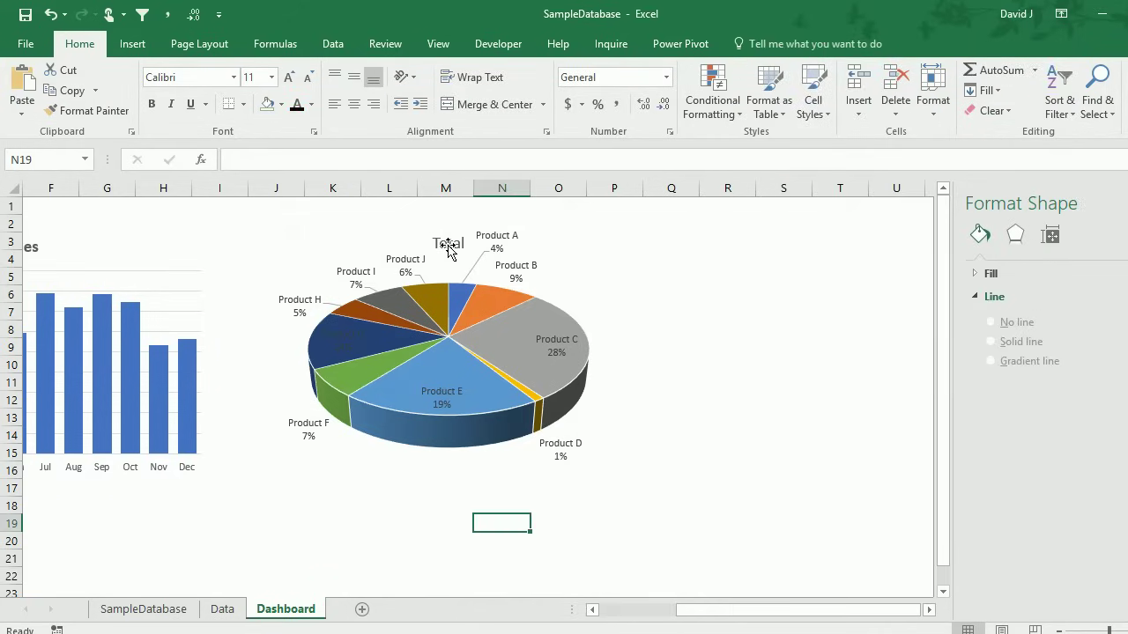
# - Replace the pie chart's 'Total' title text with 'Sales by Product'
pyautogui.click(447, 246)
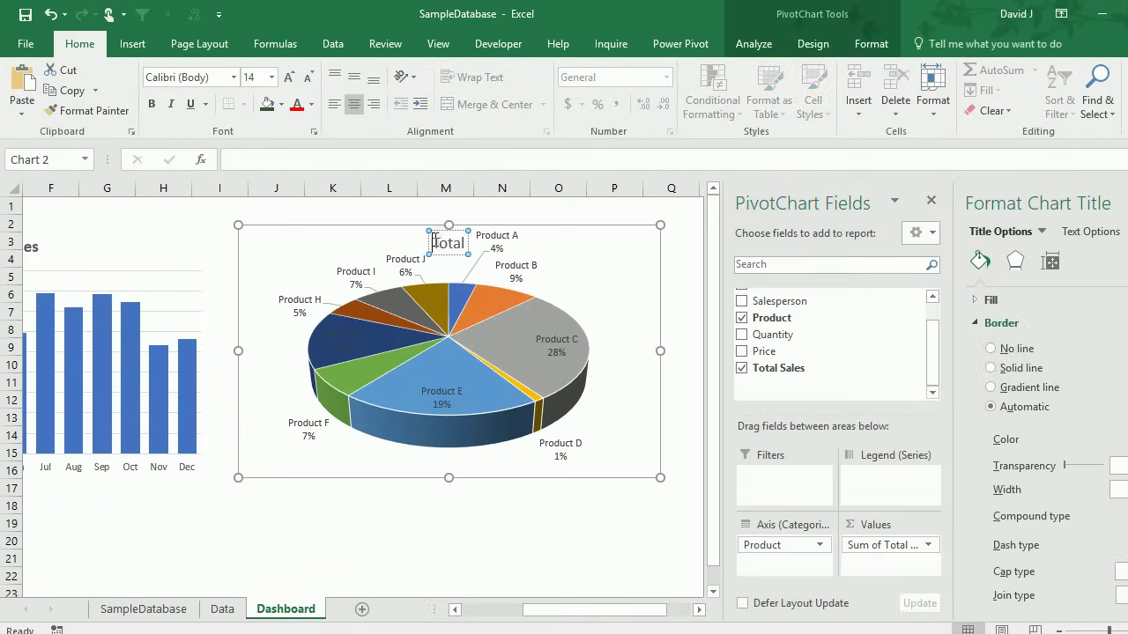
pyautogui.doubleClick(433, 240)
pyautogui.write('Sal')
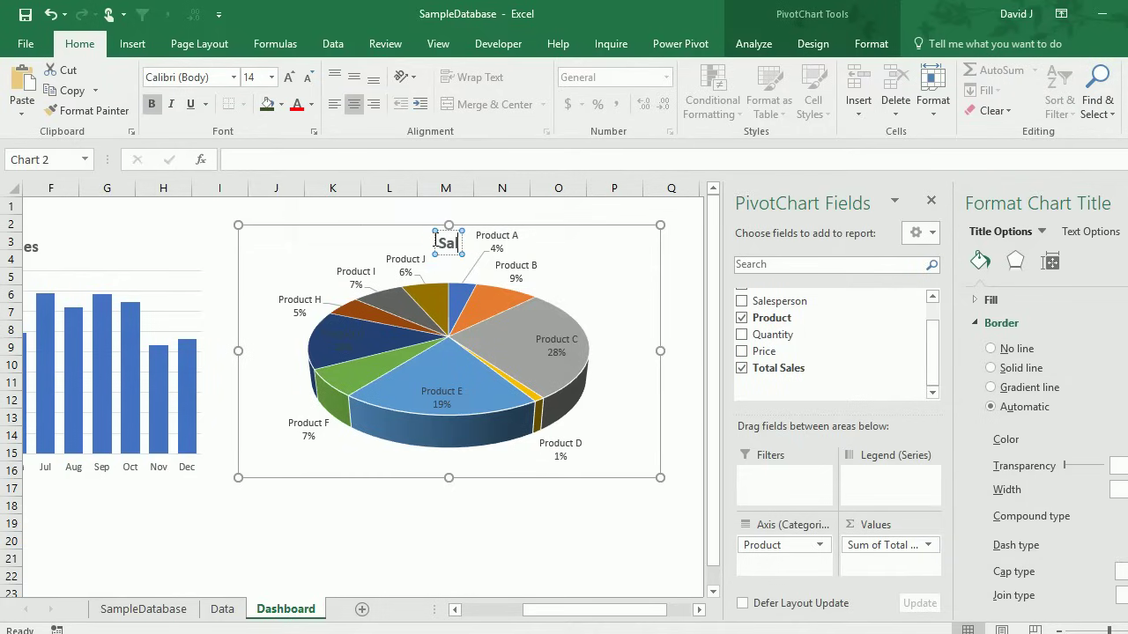
pyautogui.write('es by Product')
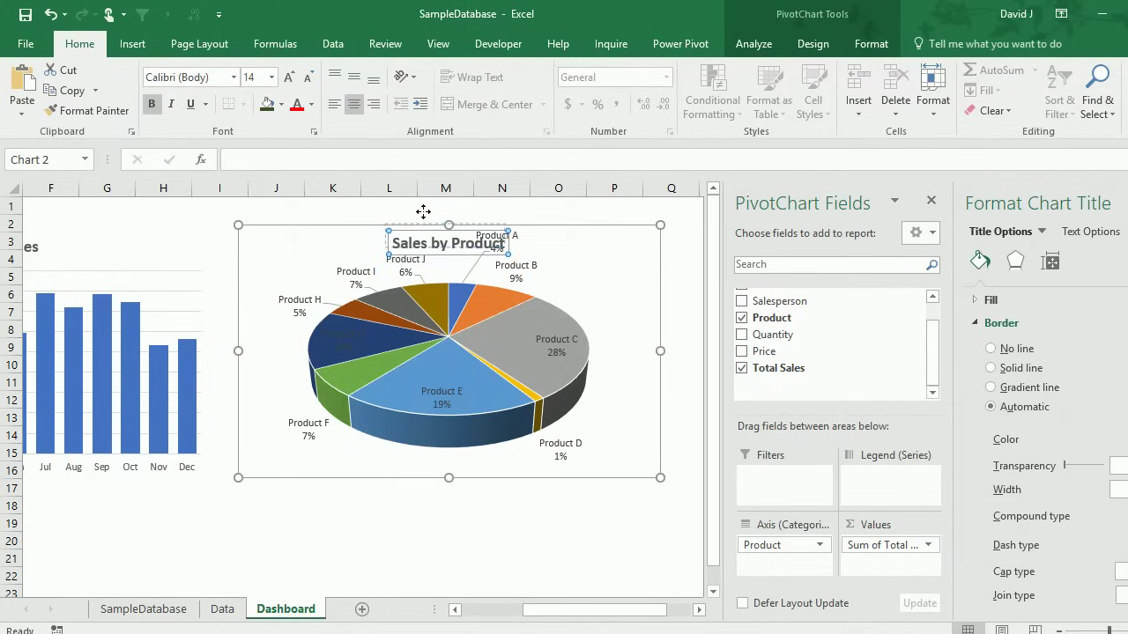
pyautogui.press('Escape')
pyautogui.click(574, 449)
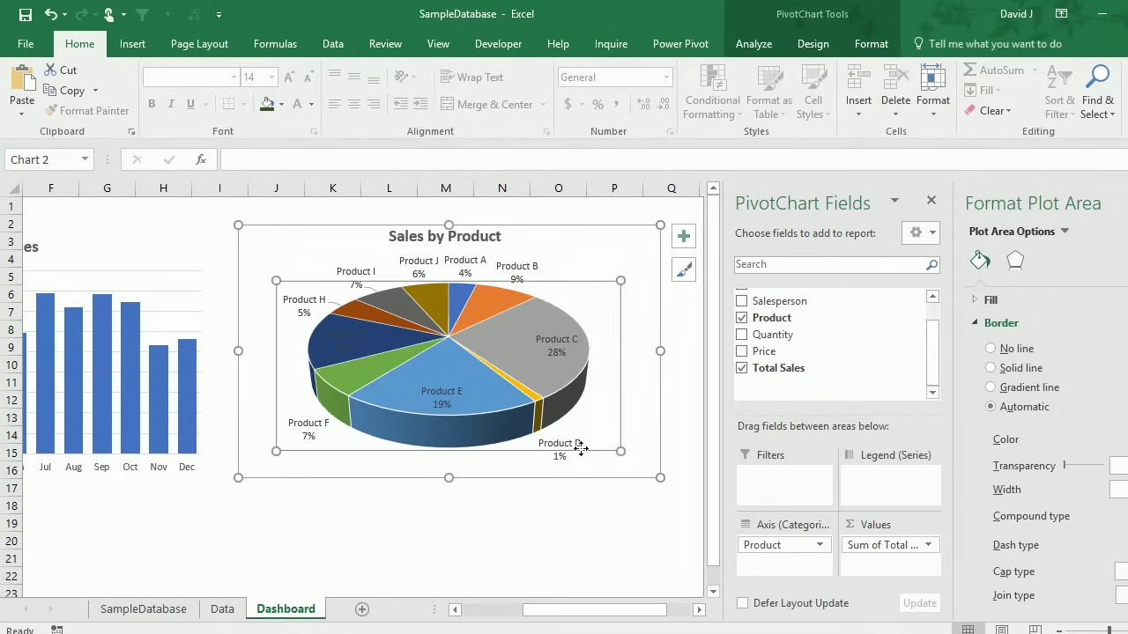
pyautogui.click(588, 537)
pyautogui.moveTo(704, 617); pyautogui.dragTo(579, 604)
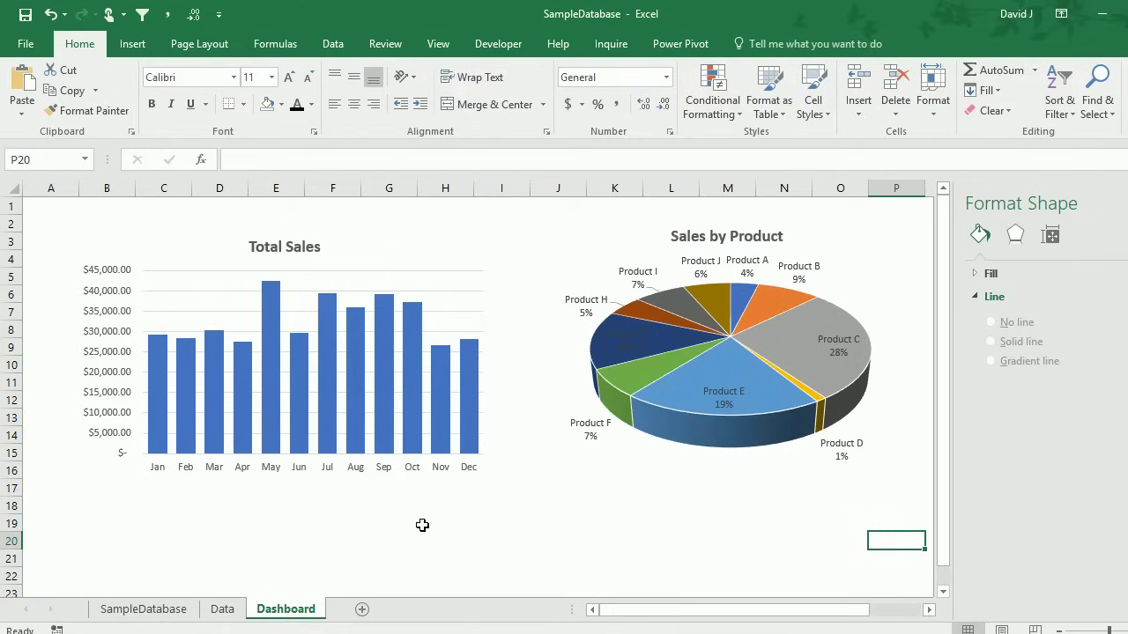
# - On the Data sheet, insert a PivotTable at G1 with Store as rows and summed Total Sales as values
pyautogui.click(221, 609)
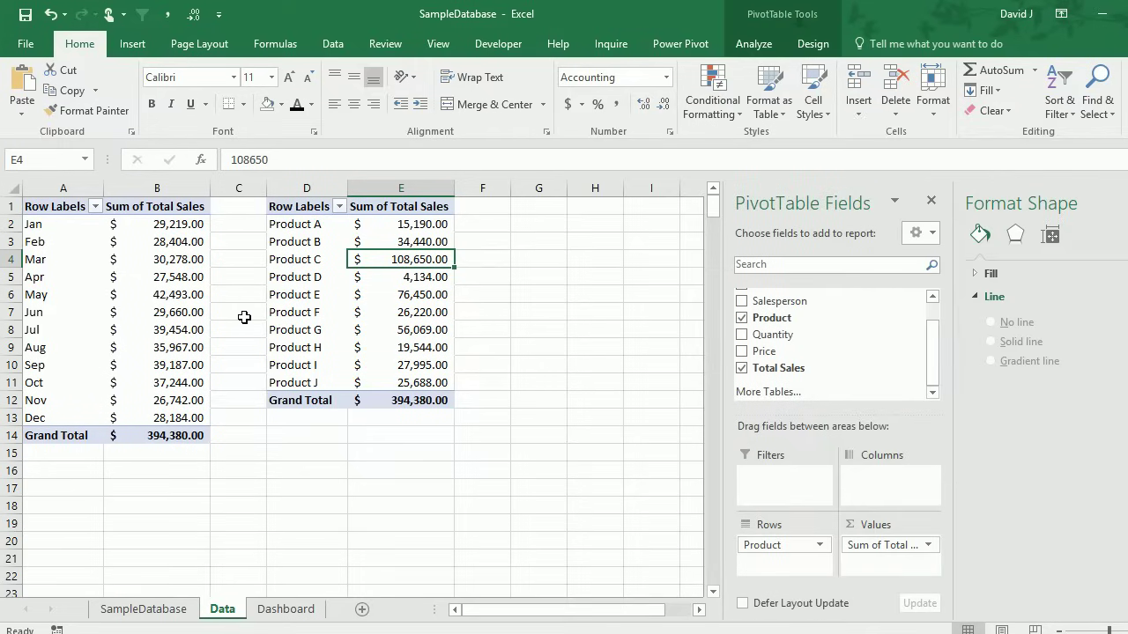
pyautogui.click(530, 208)
pyautogui.click(132, 44)
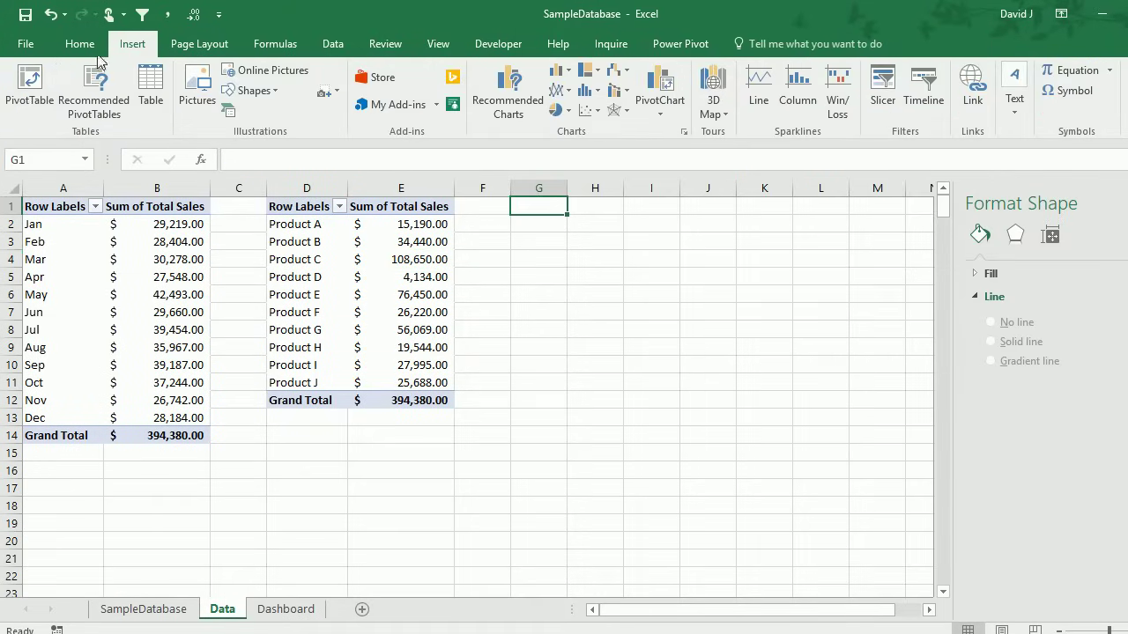
pyautogui.click(30, 88)
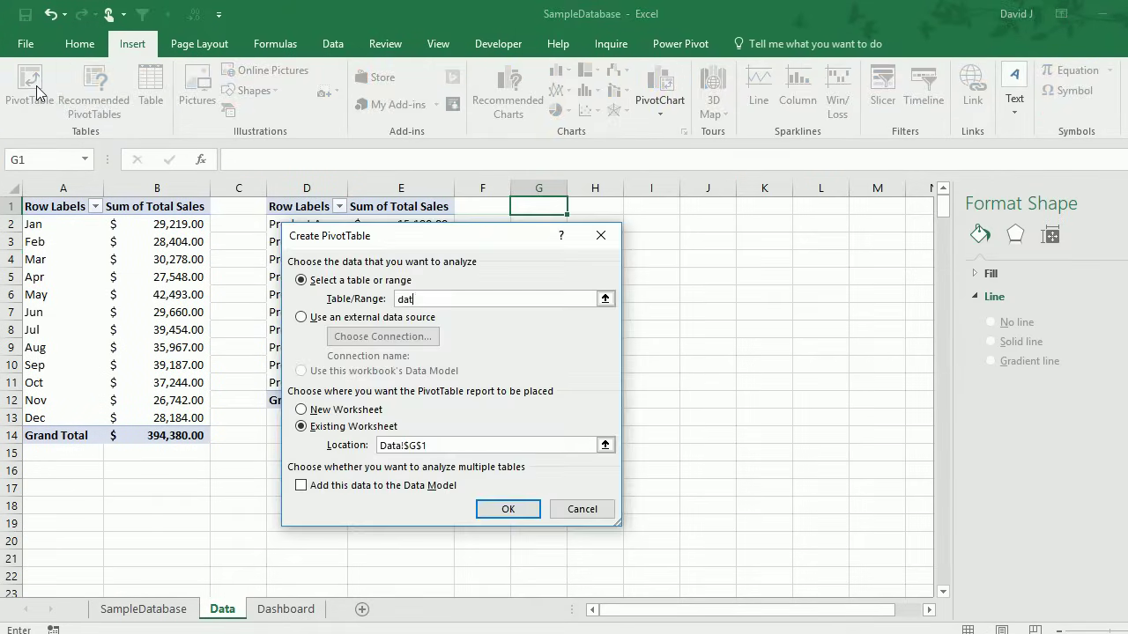
pyautogui.press('Return')
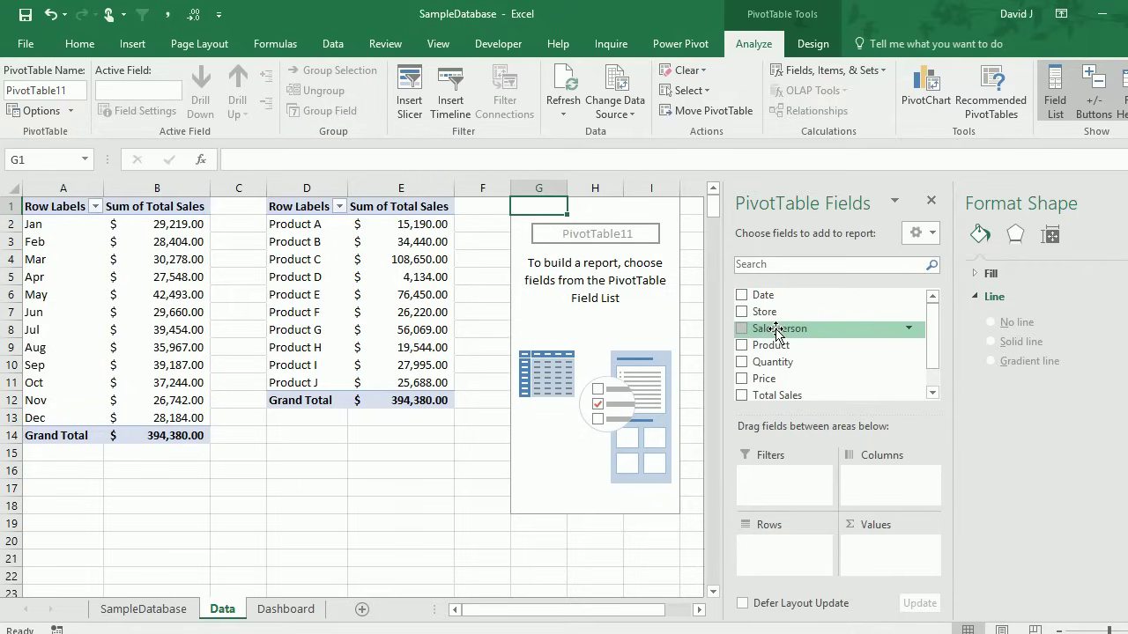
pyautogui.moveTo(774, 321); pyautogui.dragTo(791, 559)
pyautogui.moveTo(790, 370); pyautogui.dragTo(903, 551)
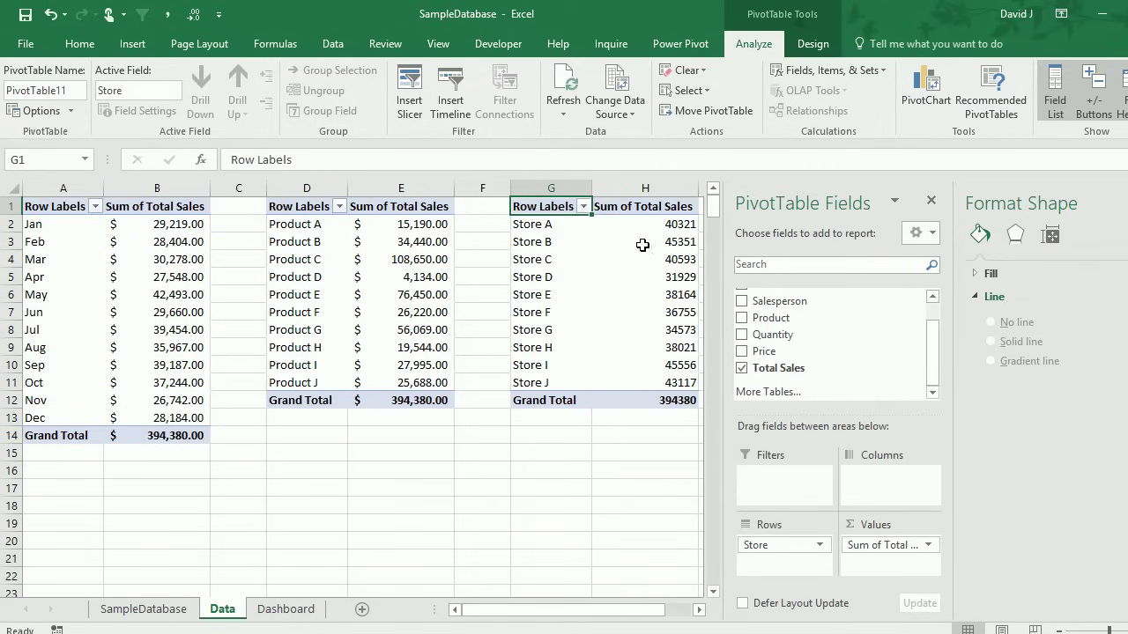
# - Format the store pivot's Sum of Total Sales values as Accounting
pyautogui.click(669, 247)
pyautogui.rightClick(669, 246)
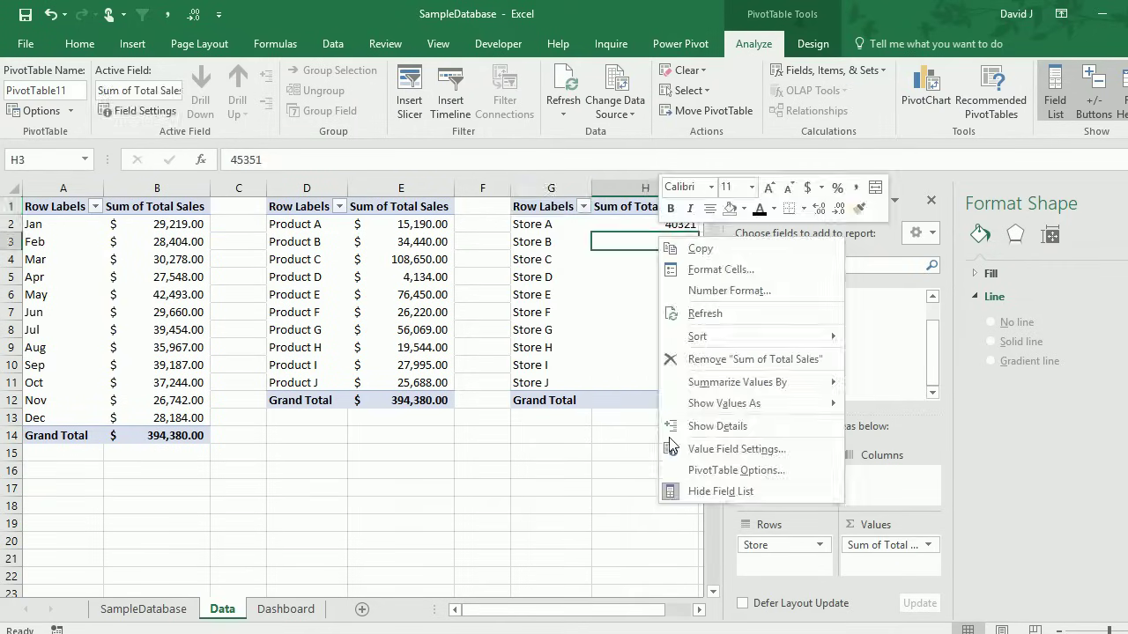
pyautogui.click(727, 456)
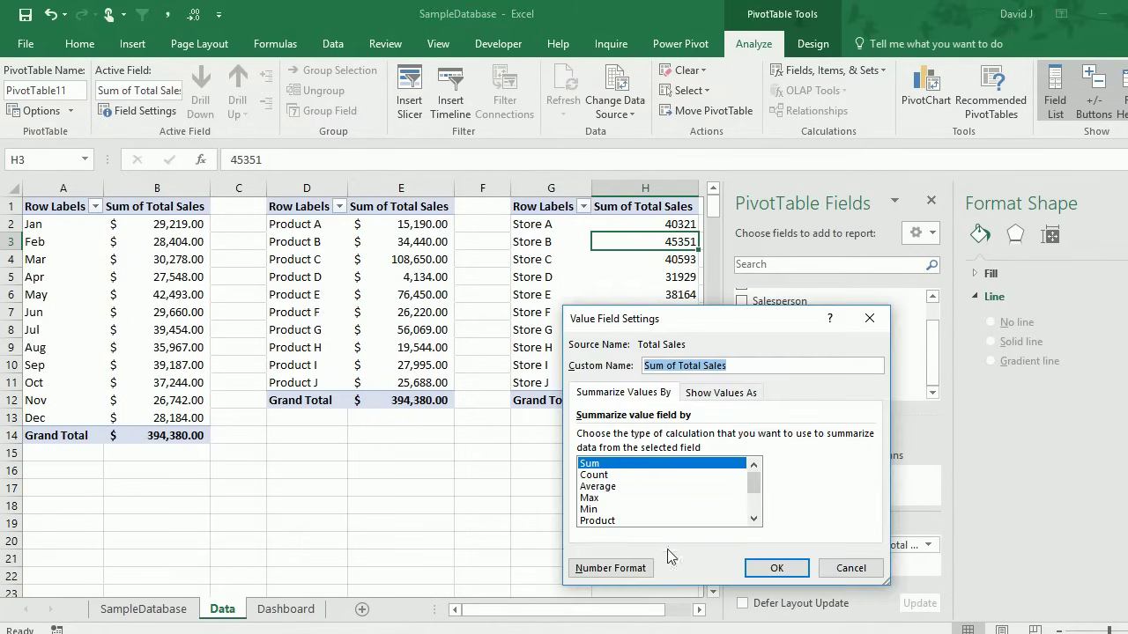
pyautogui.click(608, 568)
pyautogui.click(539, 342)
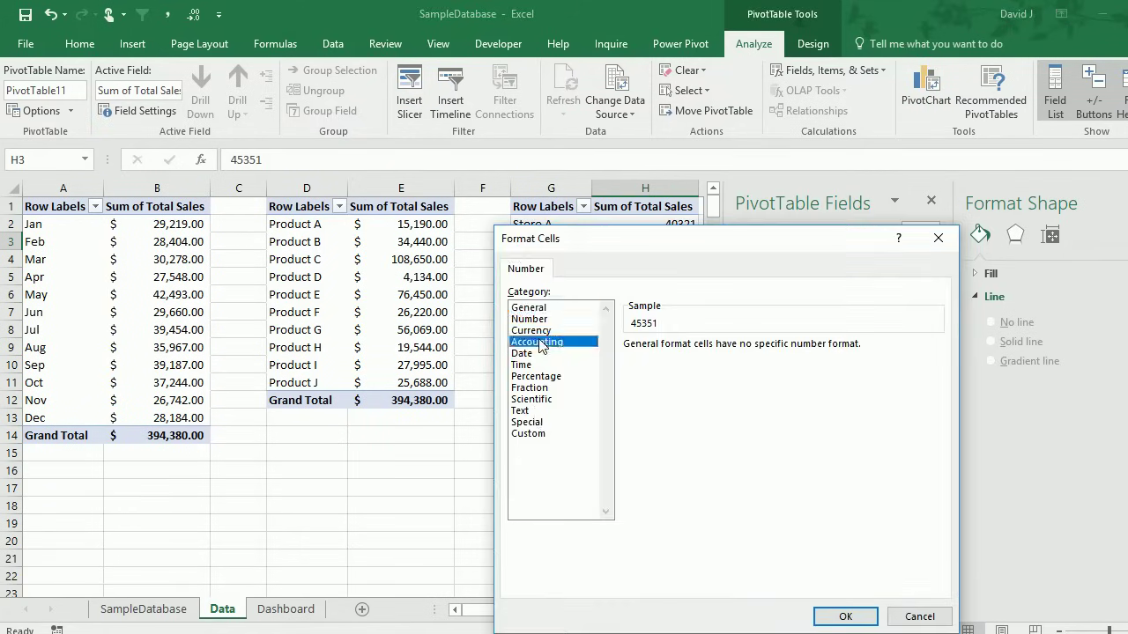
pyautogui.click(845, 615)
pyautogui.click(773, 567)
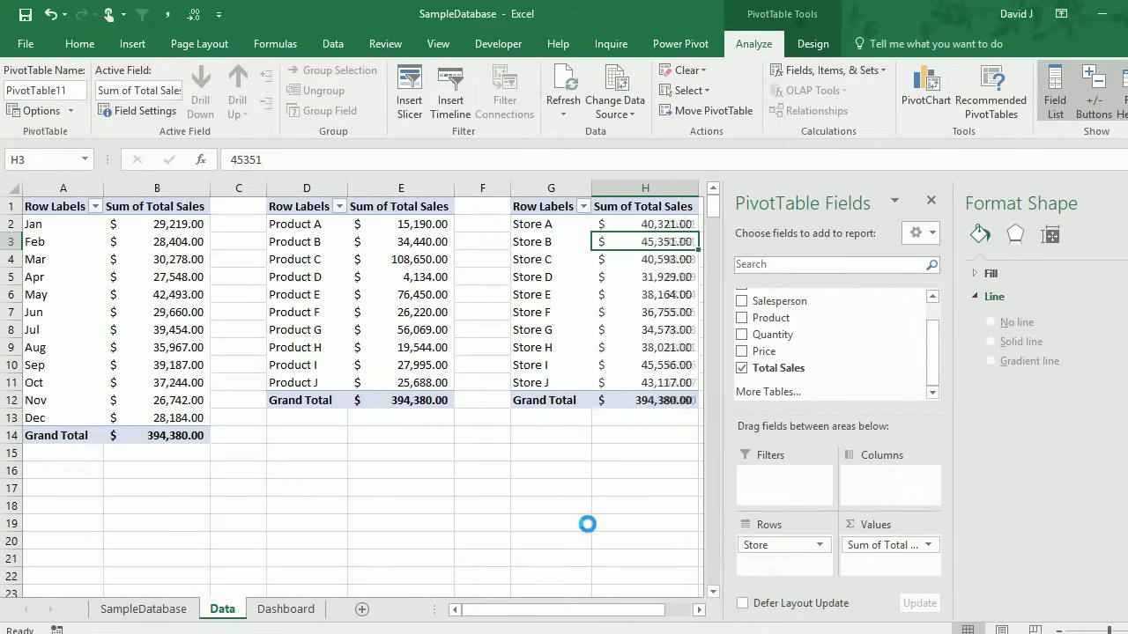
# - Start a PivotChart from the store table and choose the Bar chart type
pyautogui.click(585, 312)
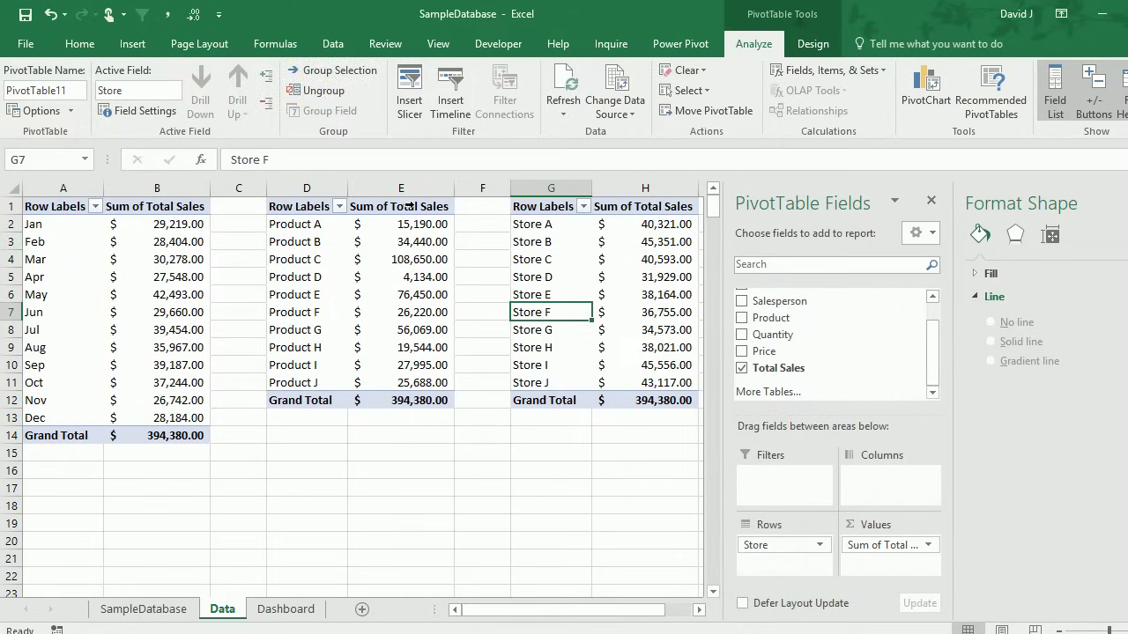
pyautogui.click(911, 95)
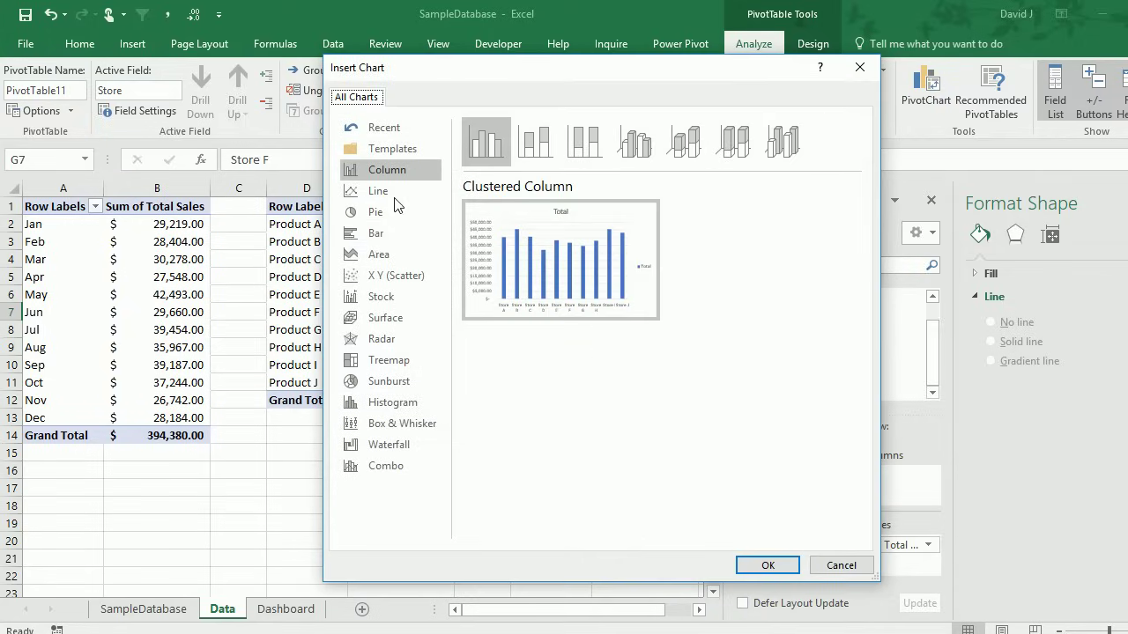
pyautogui.click(392, 233)
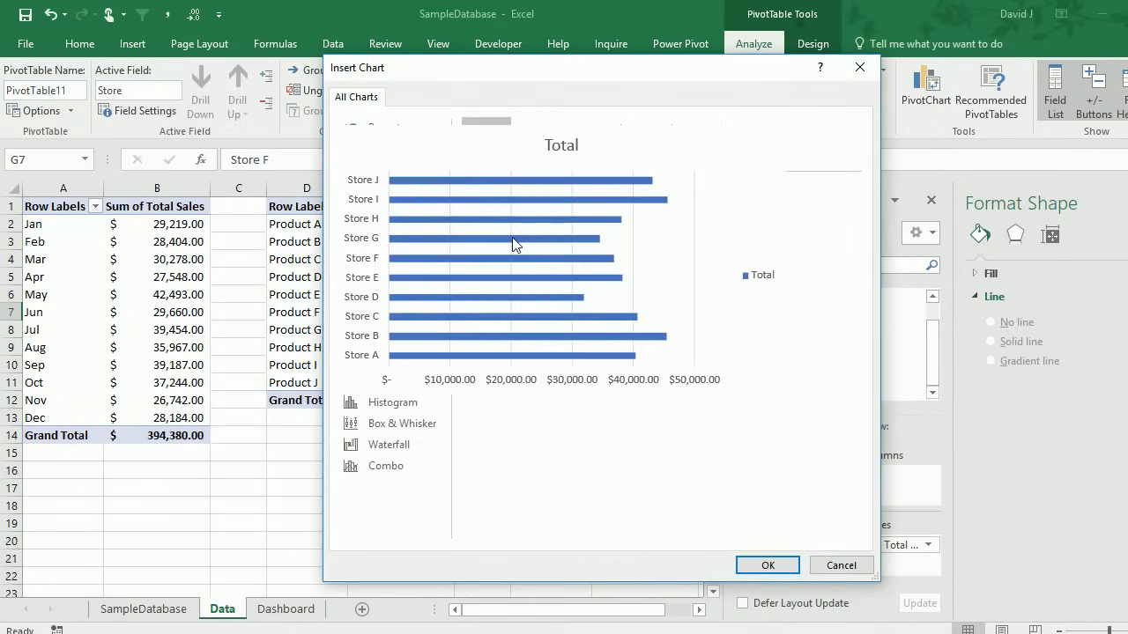
# - Insert the clustered bar chart, move it to F21 on the Dashboard, and position it below the column chart
pyautogui.click(768, 566)
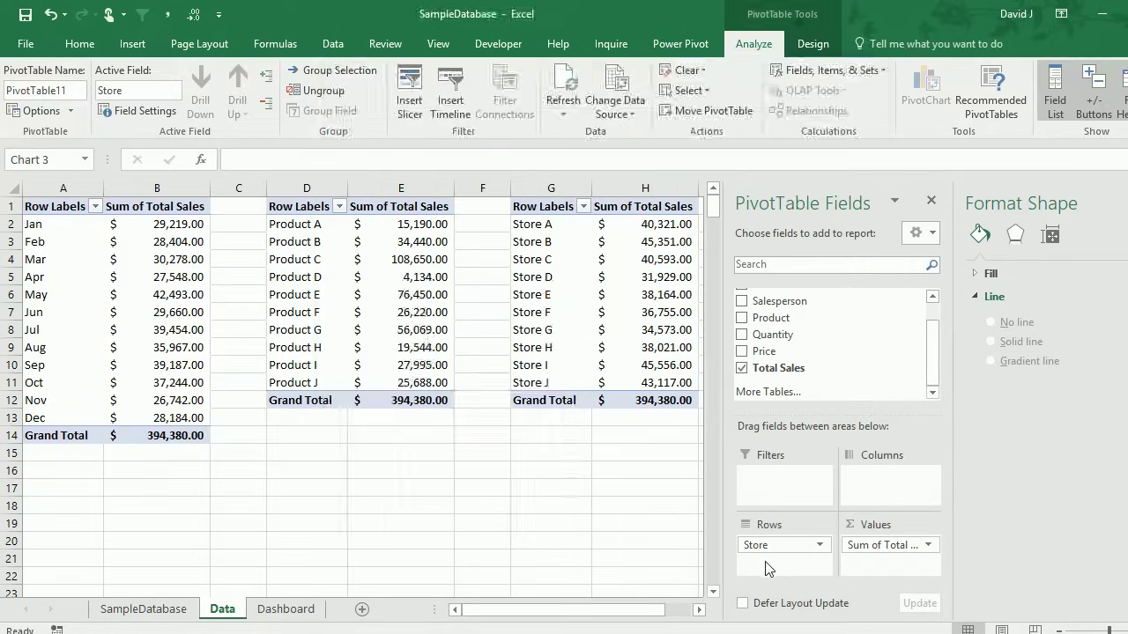
pyautogui.hotkey('ctrl', 'x')
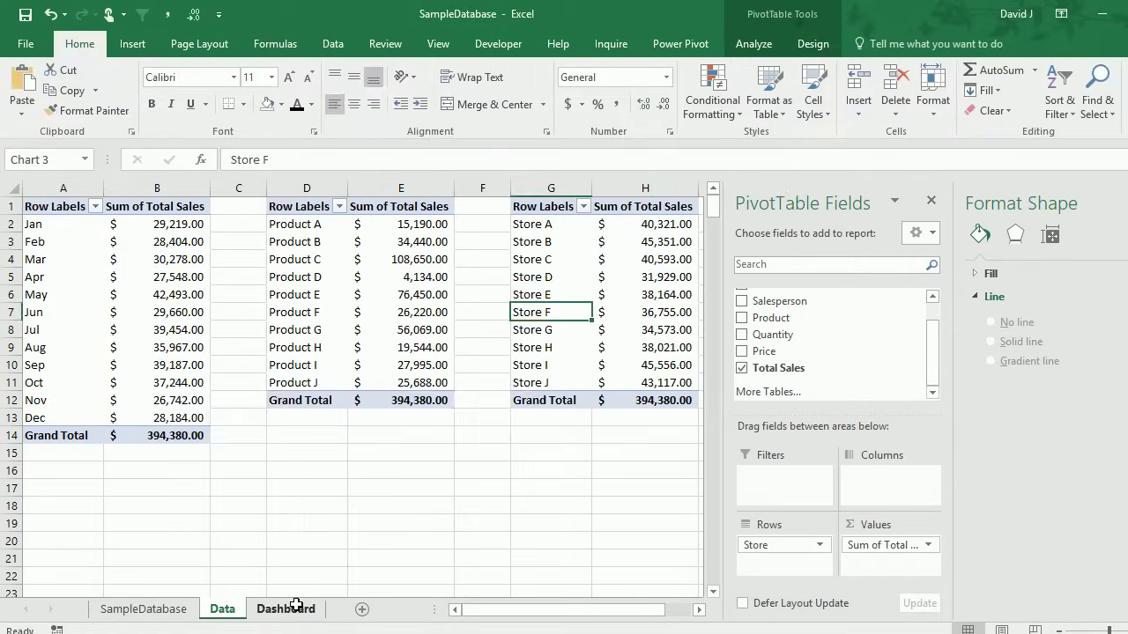
pyautogui.click(291, 608)
pyautogui.click(326, 558)
pyautogui.hotkey('ctrl', 'v')
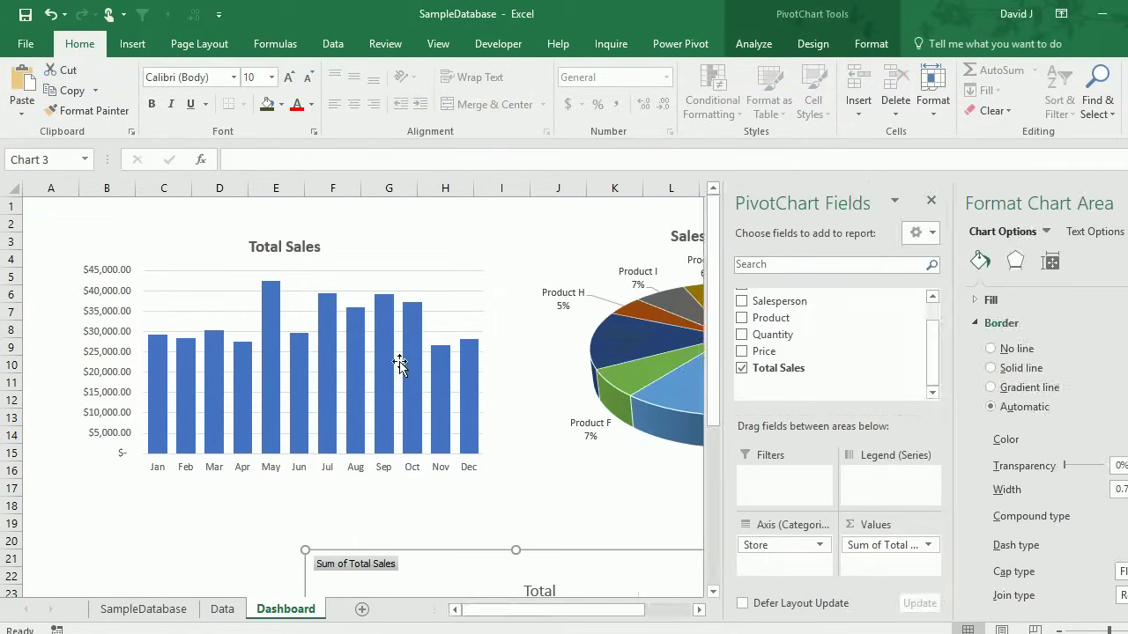
pyautogui.scroll(-5, 408, 372)
pyautogui.moveTo(442, 304); pyautogui.dragTo(251, 270)
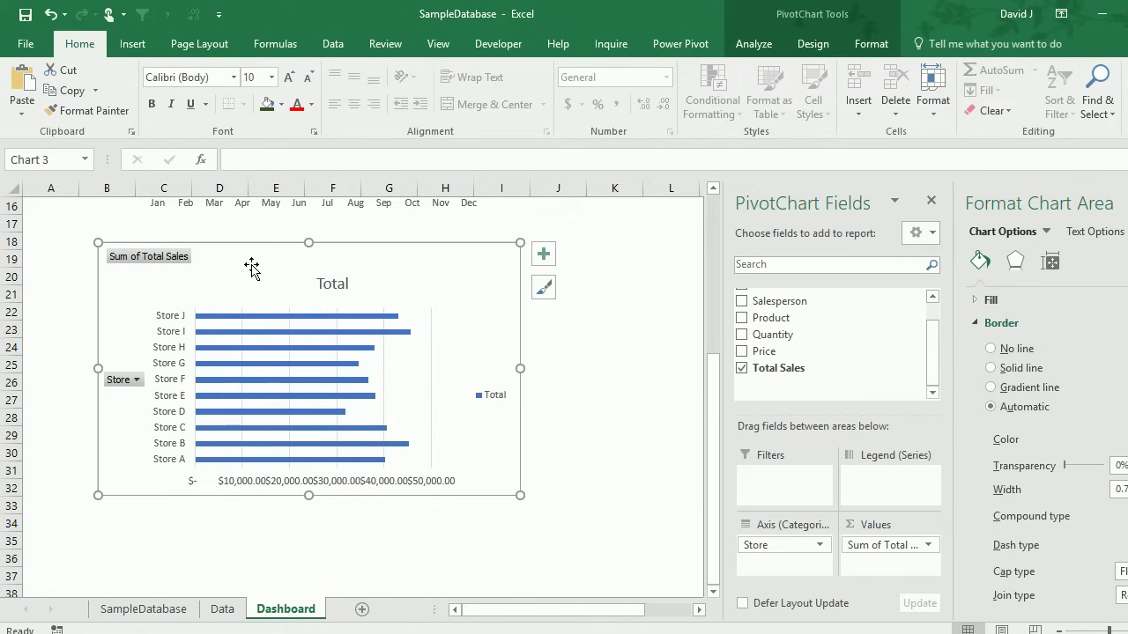
# - Hide the bar chart's field buttons and set the bar series gap width to 50%
pyautogui.click(756, 44)
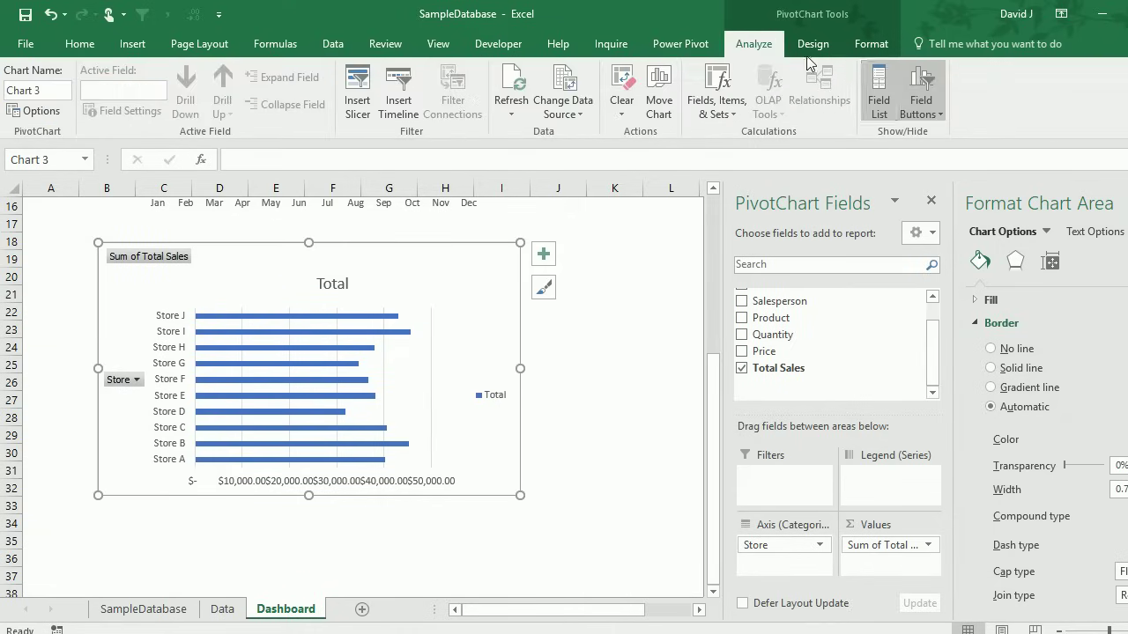
pyautogui.click(921, 83)
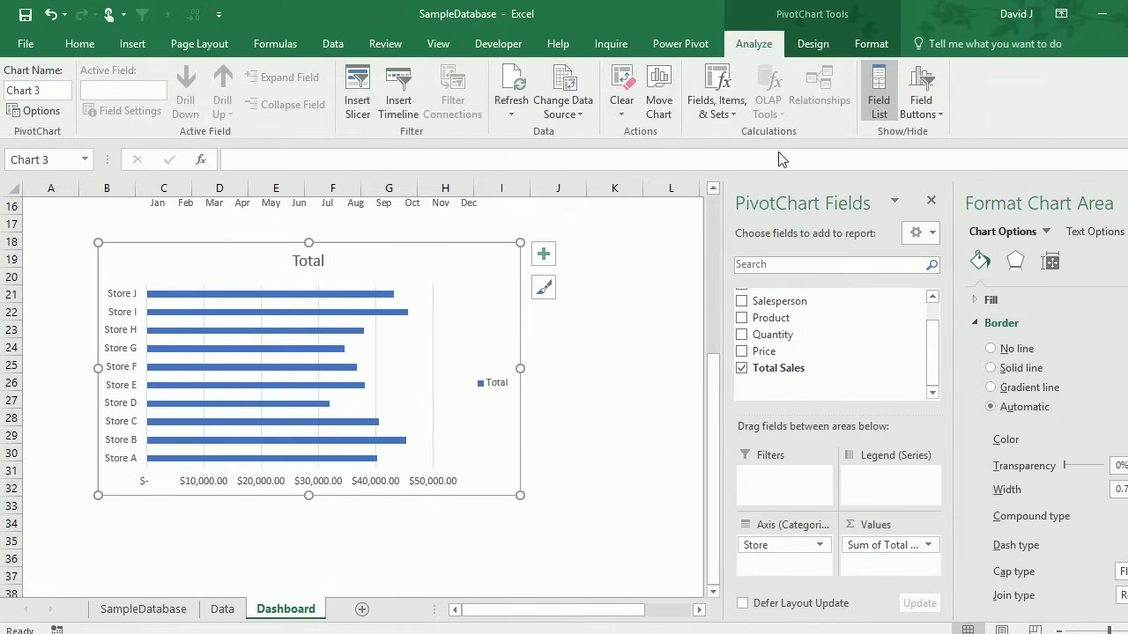
pyautogui.click(158, 348)
pyautogui.rightClick(158, 348)
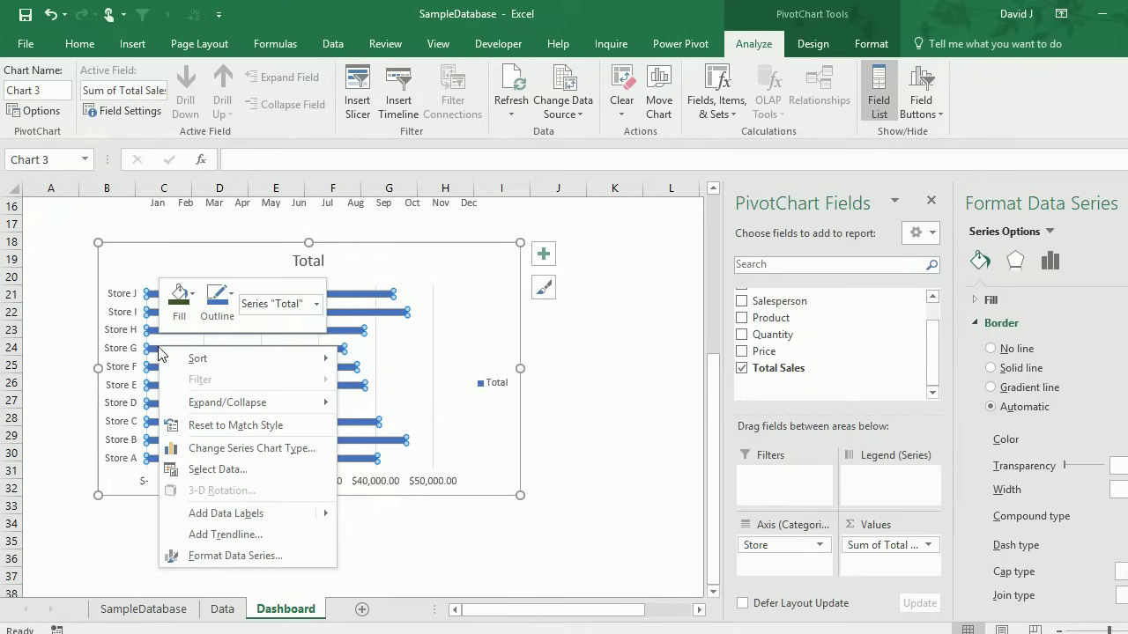
pyautogui.click(206, 556)
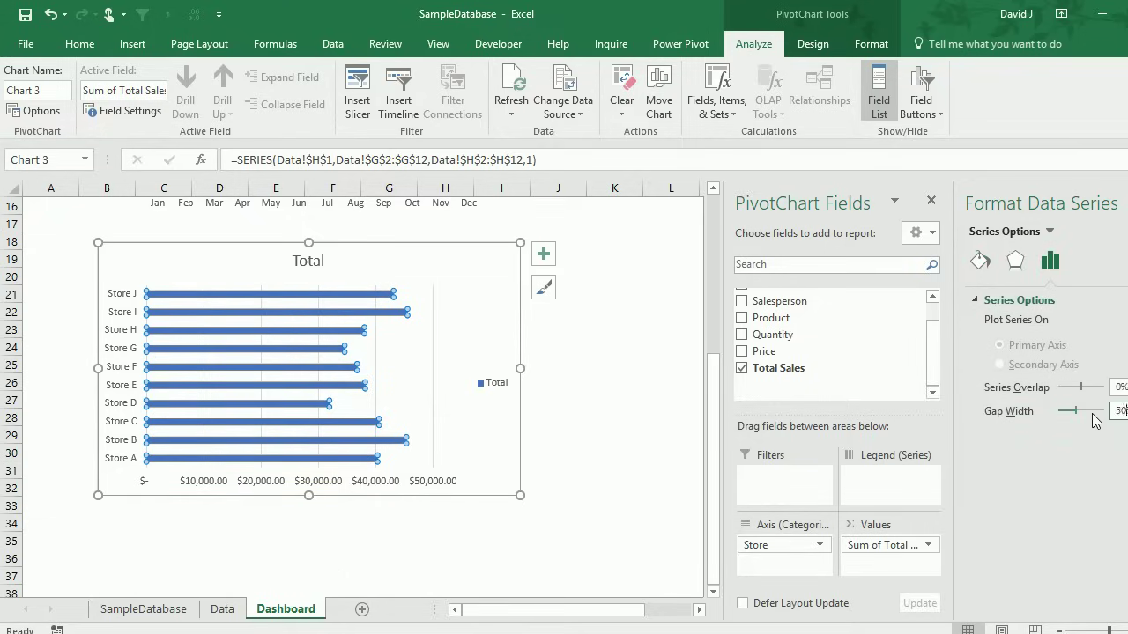
pyautogui.write('50')
pyautogui.press('Return')
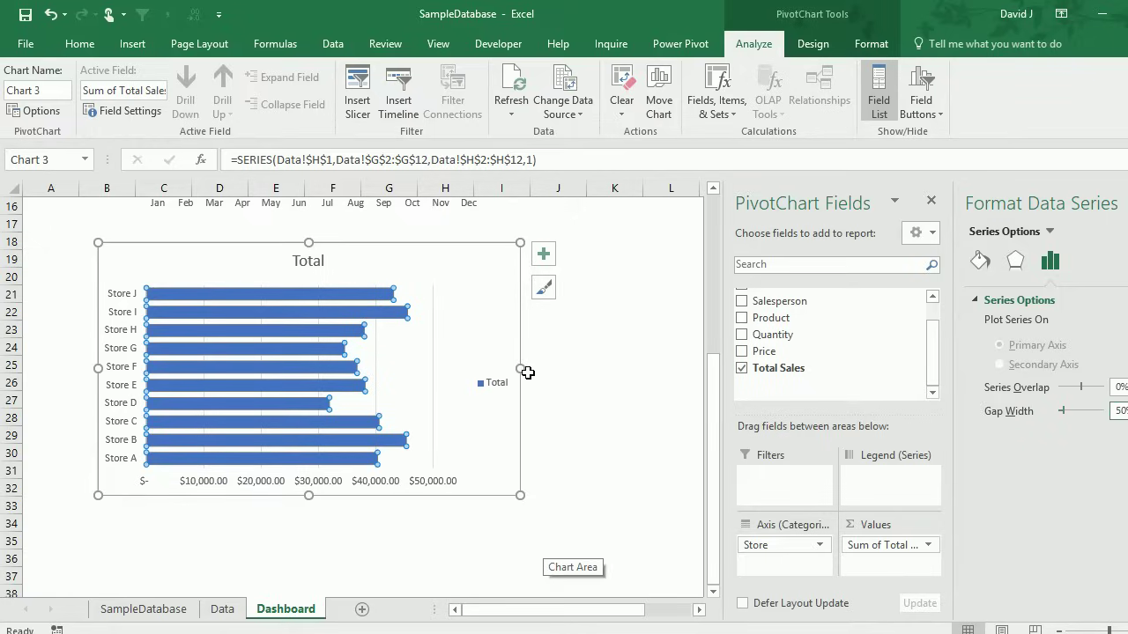
# - Delete the bar chart's legend and review the chart area's Fill & Line options
pyautogui.click(496, 393)
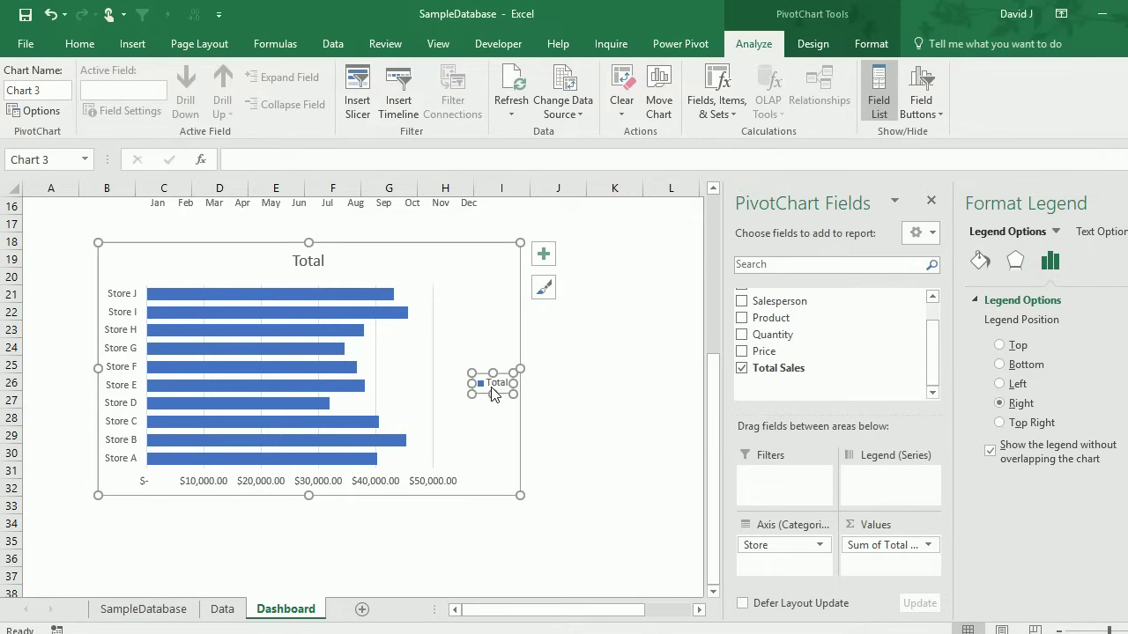
pyautogui.press('Delete')
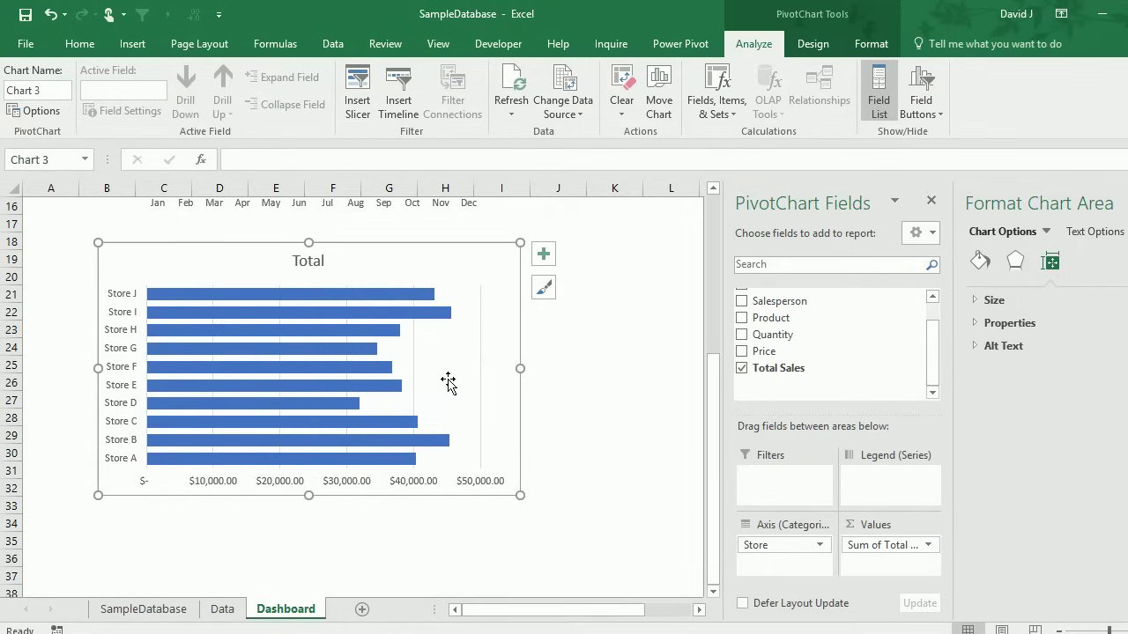
pyautogui.scroll(1, 449, 380)
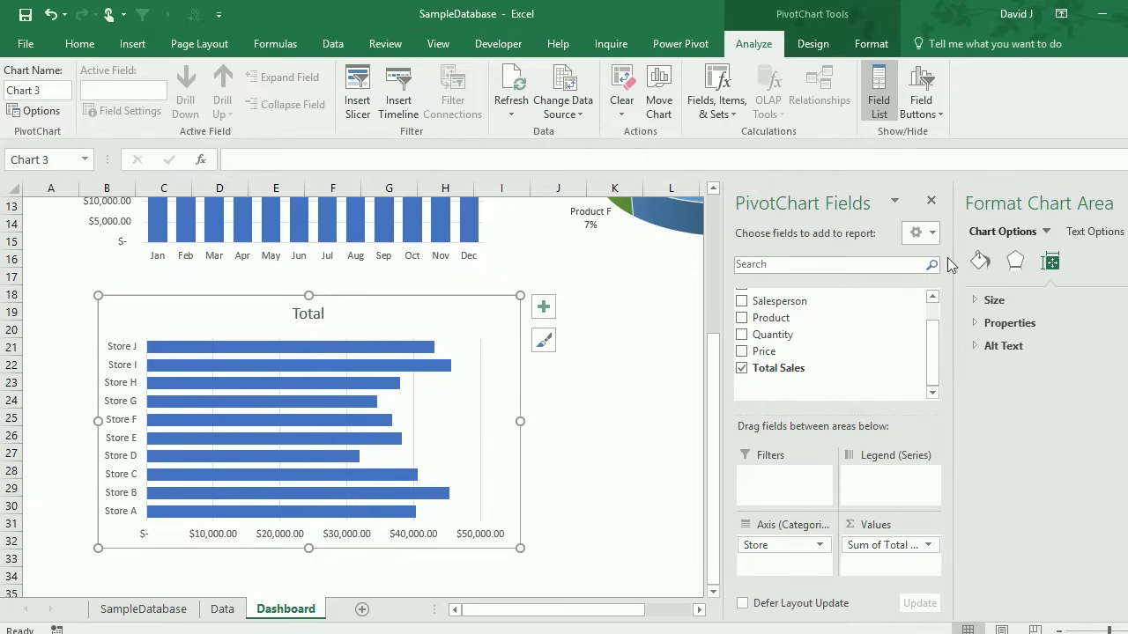
pyautogui.click(979, 262)
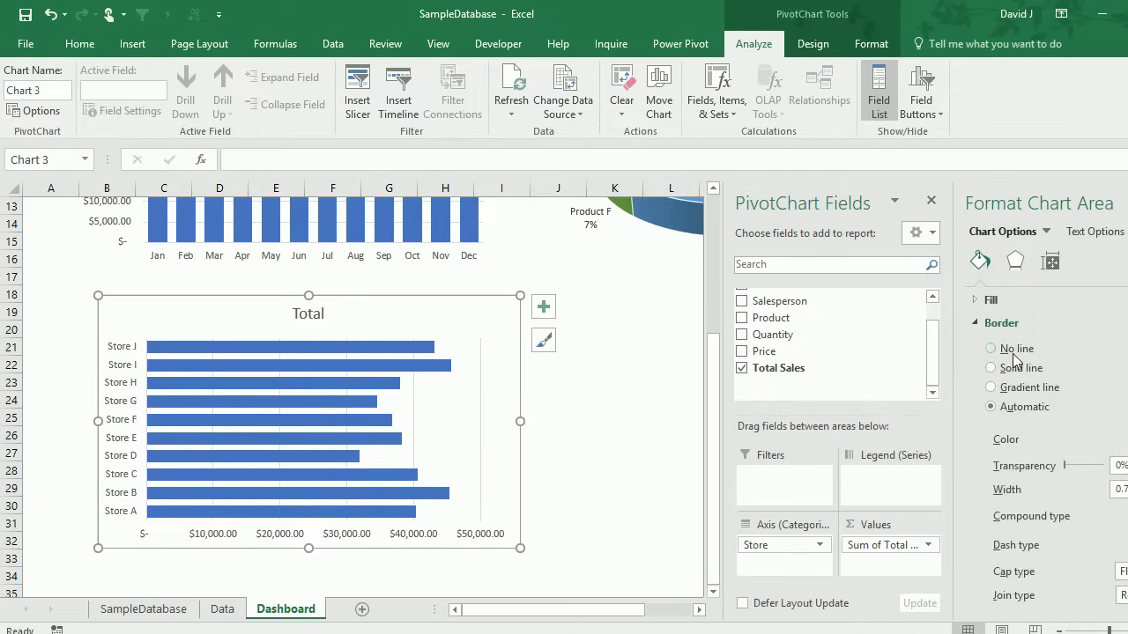
pyautogui.click(589, 433)
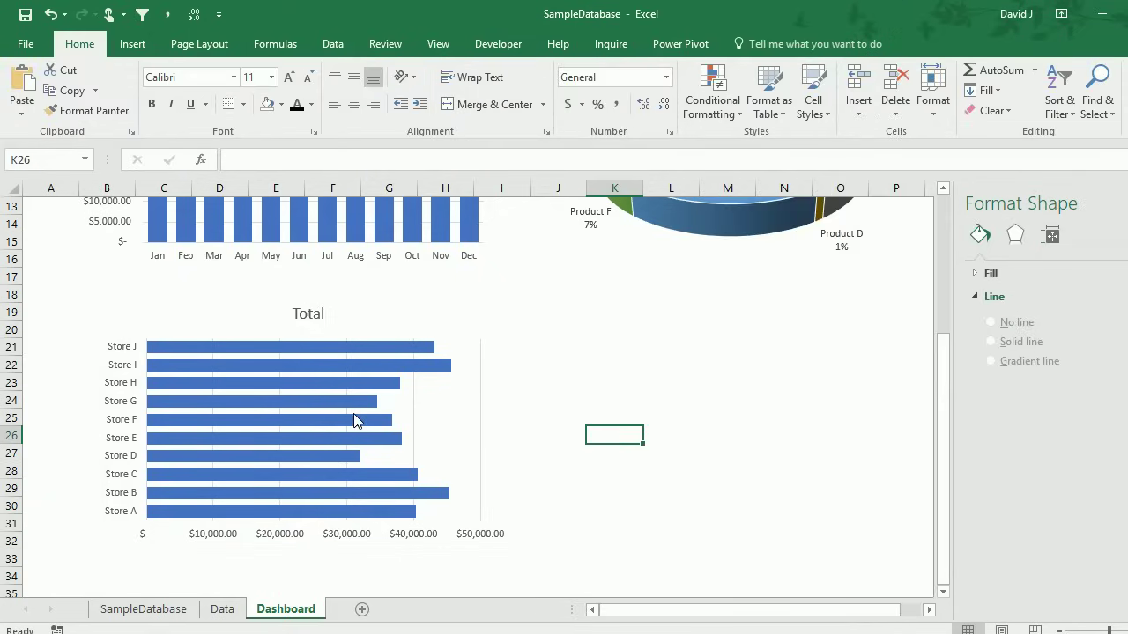
pyautogui.scroll(1, 365, 370)
# - Apply an orange colour palette to the store bar chart
pyautogui.click(321, 459)
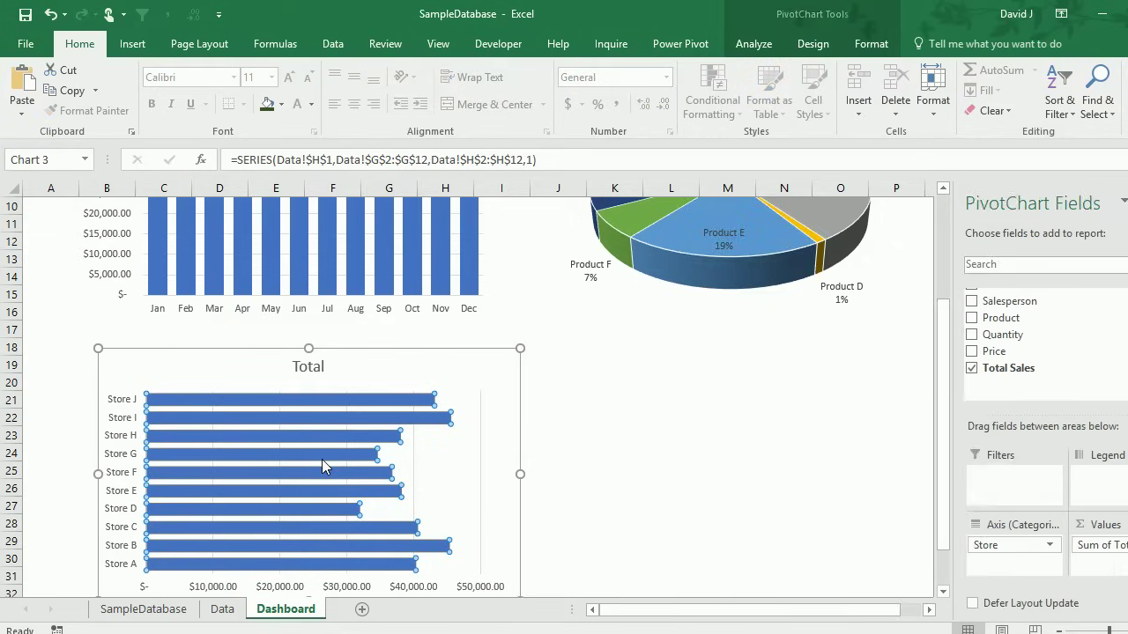
pyautogui.click(811, 43)
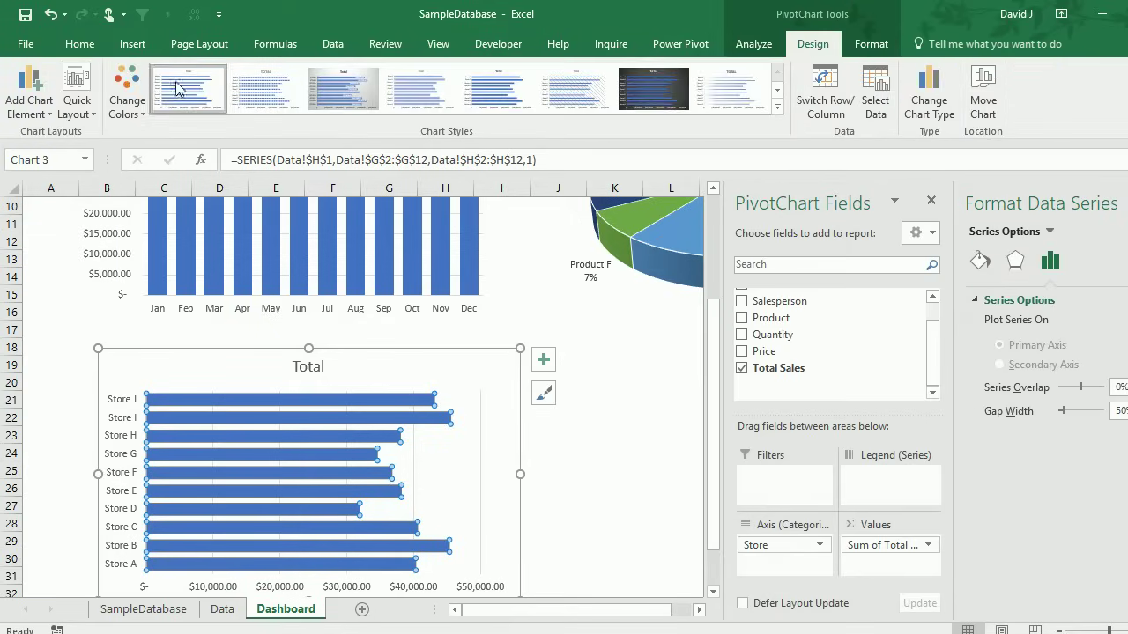
pyautogui.click(127, 97)
pyautogui.click(185, 322)
pyautogui.click(564, 469)
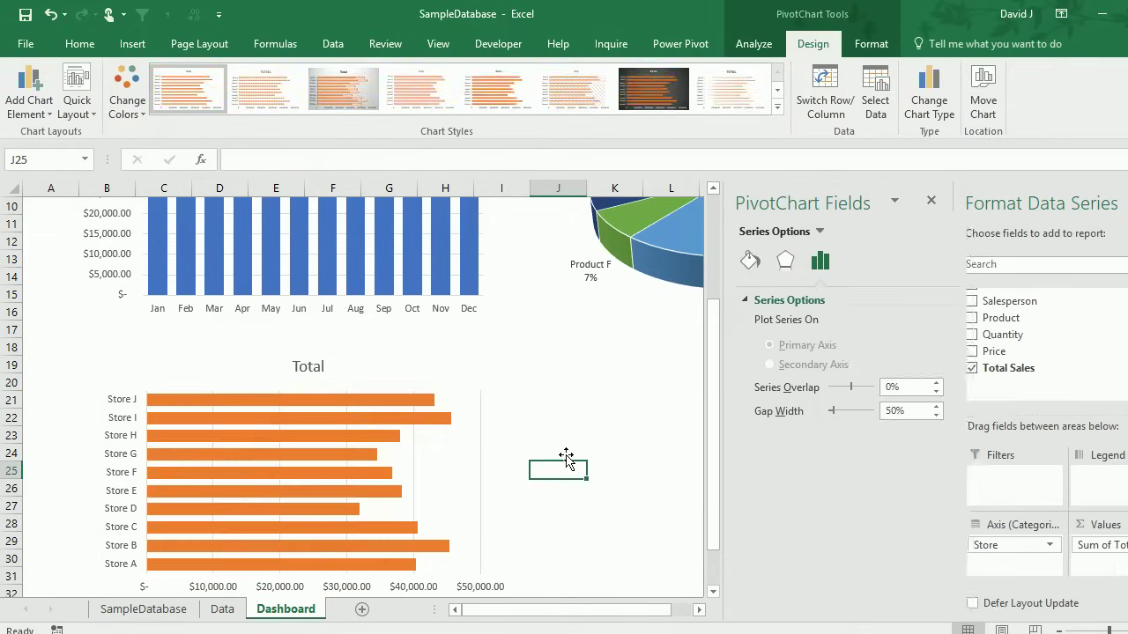
# - Retitle the bar chart 'Sales by Store' and nudge it up slightly
pyautogui.click(327, 370)
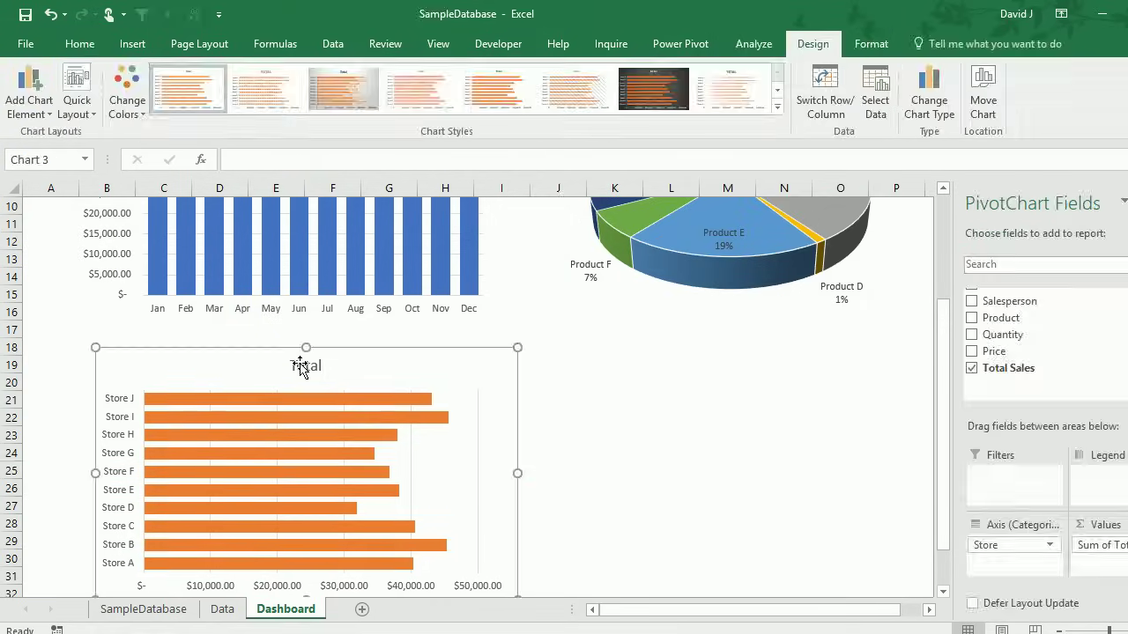
pyautogui.click(299, 364)
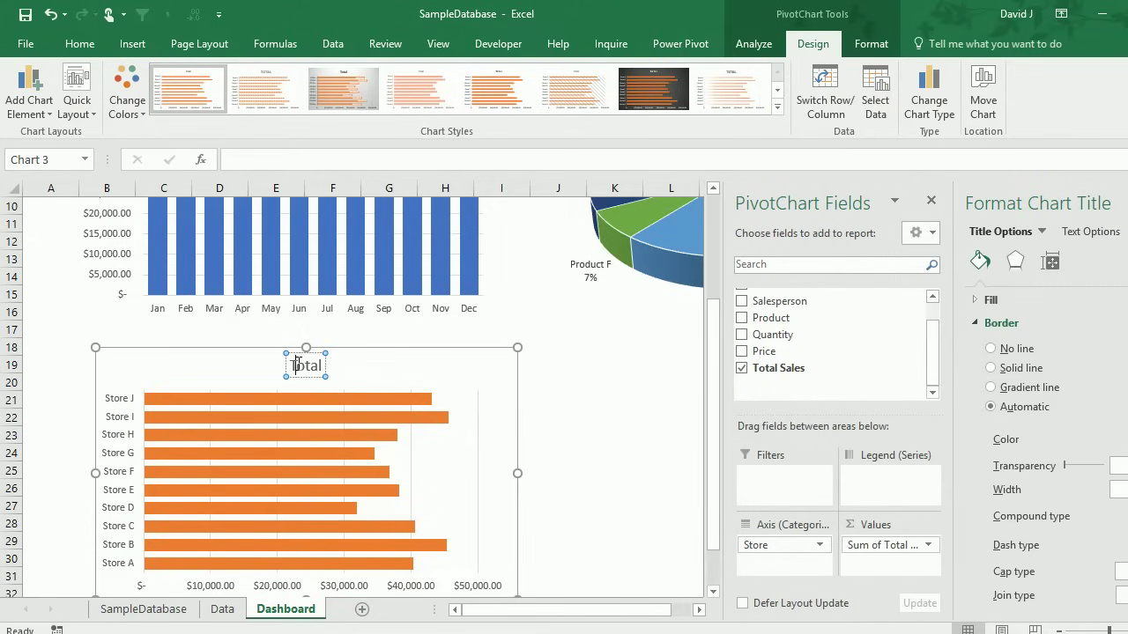
pyautogui.doubleClick(298, 364)
pyautogui.press('Delete')
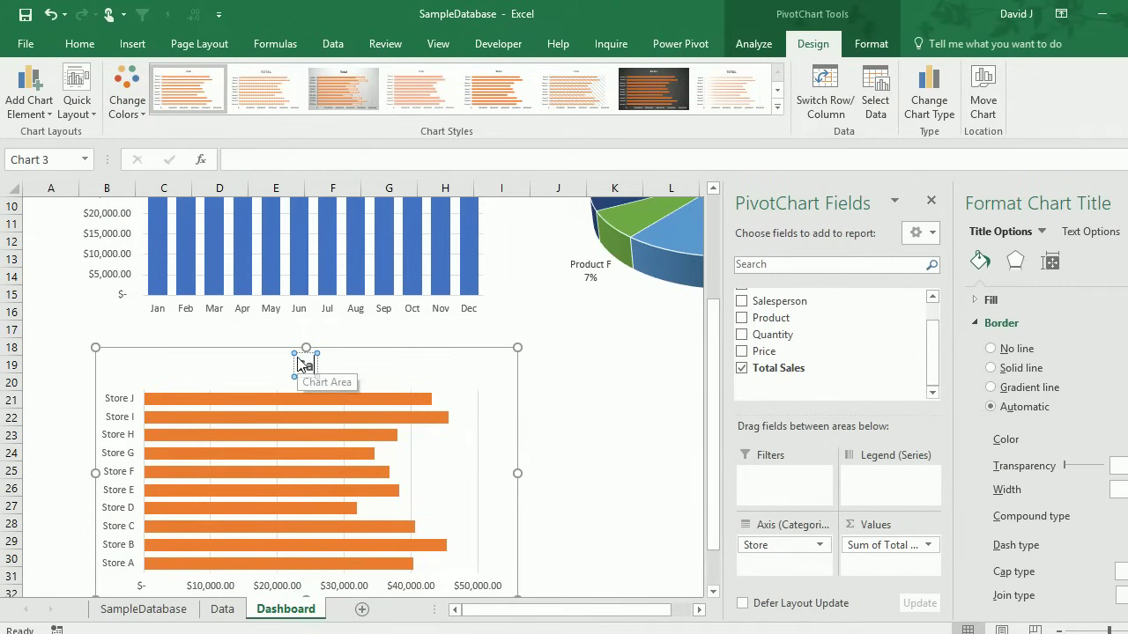
pyautogui.write('Sales by Store')
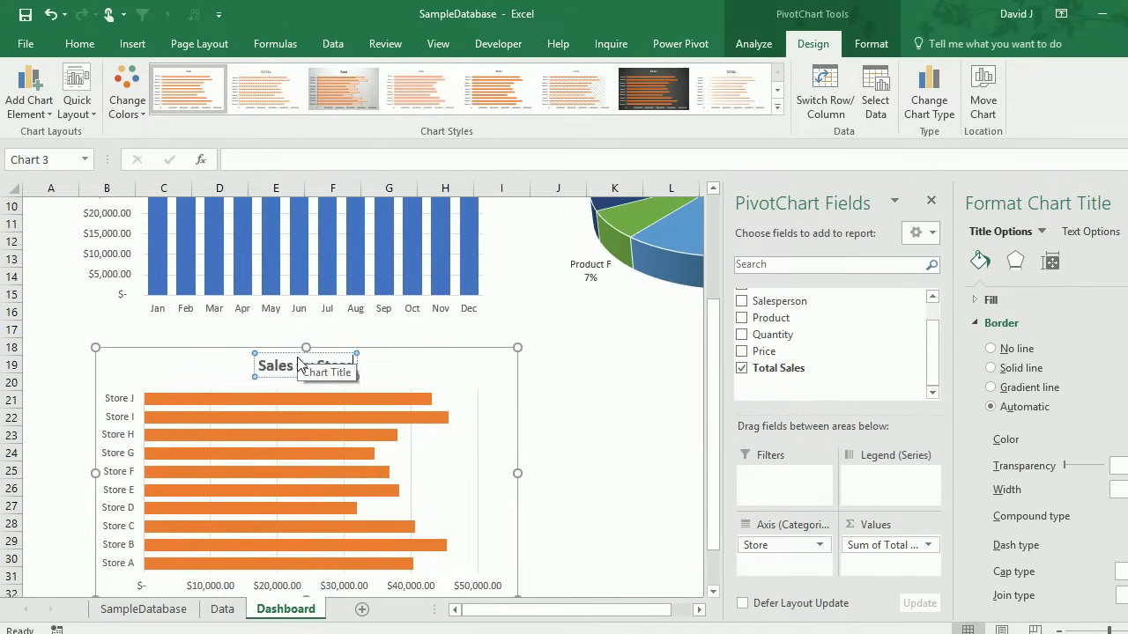
pyautogui.click(594, 443)
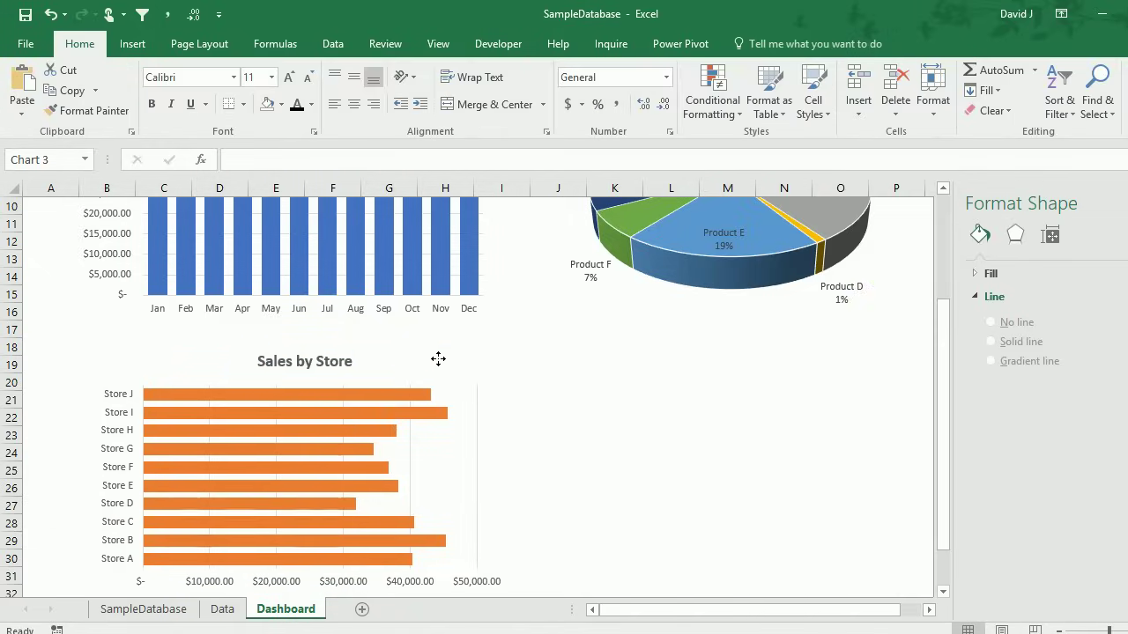
pyautogui.moveTo(438, 359); pyautogui.dragTo(435, 342)
# - On the Data sheet, create a new PivotTable at J1
pyautogui.click(694, 451)
pyautogui.scroll(3, 675, 448)
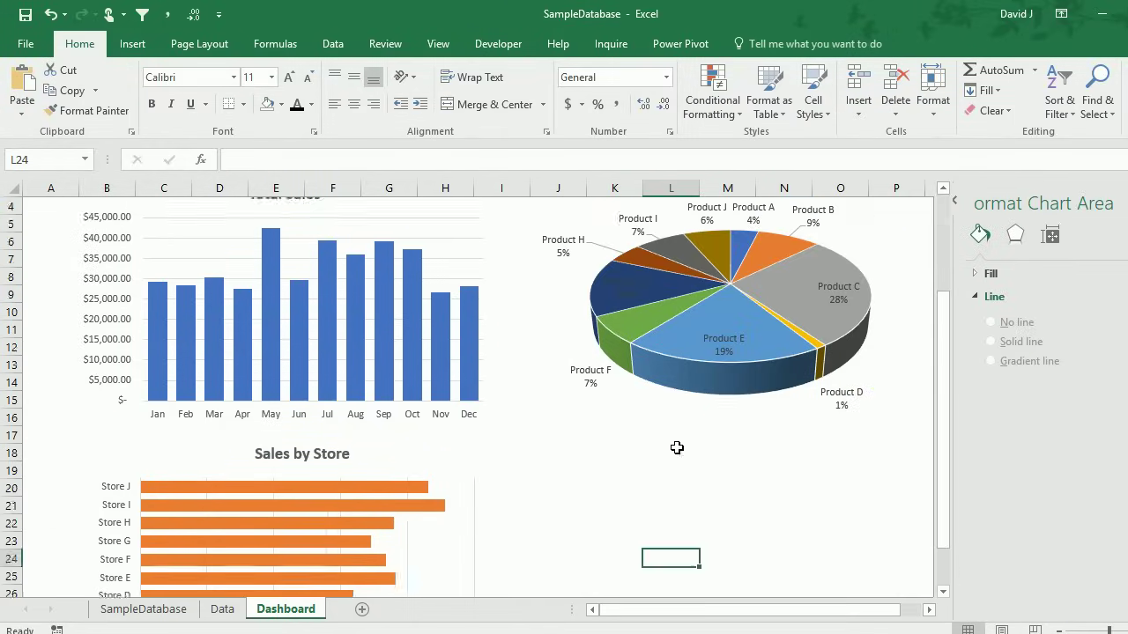
pyautogui.click(222, 609)
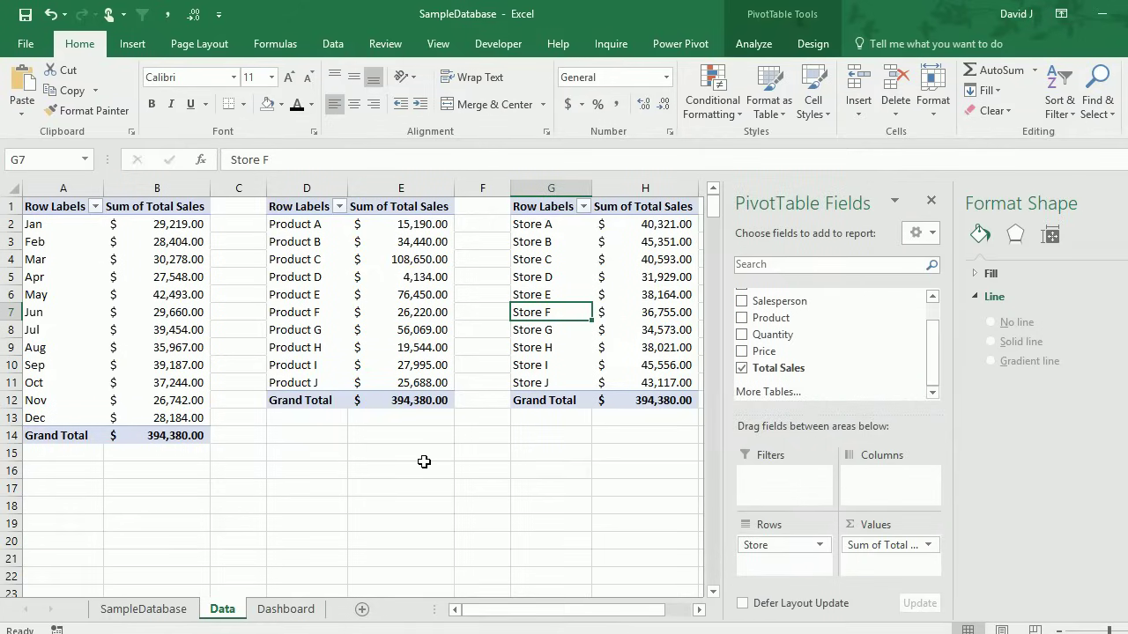
pyautogui.click(698, 610)
pyautogui.click(698, 609)
pyautogui.click(699, 610)
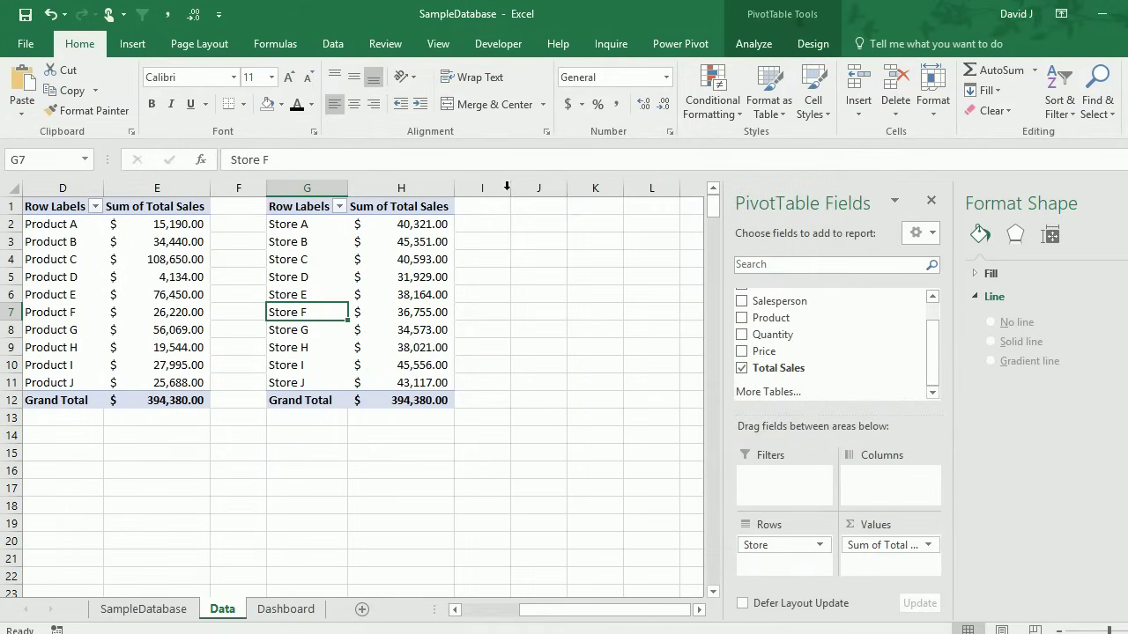
pyautogui.click(517, 206)
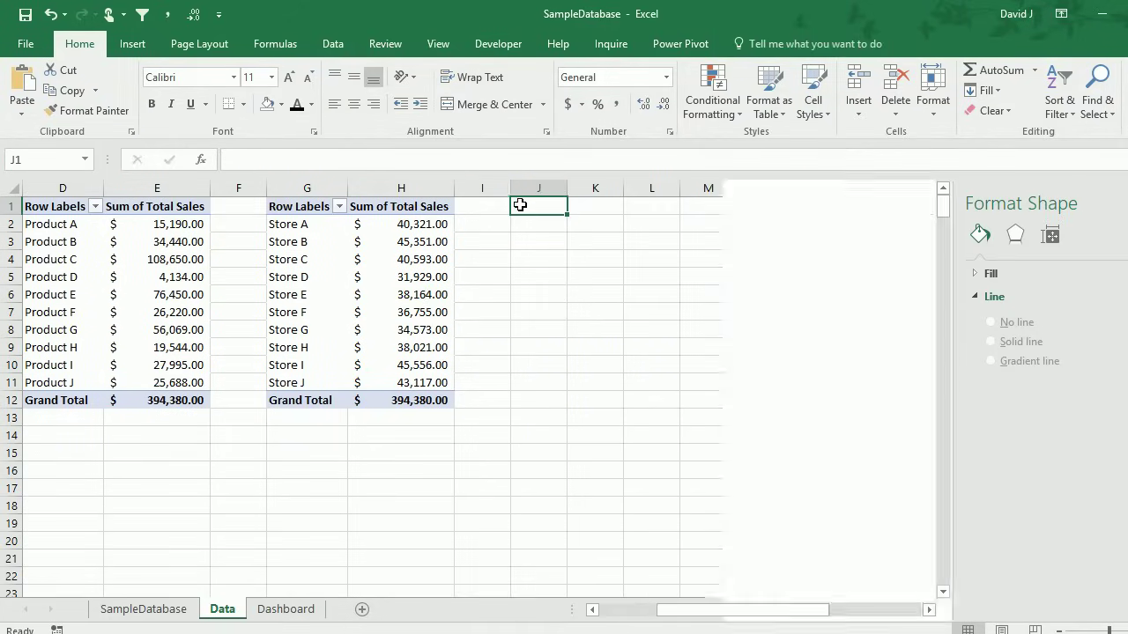
pyautogui.click(141, 46)
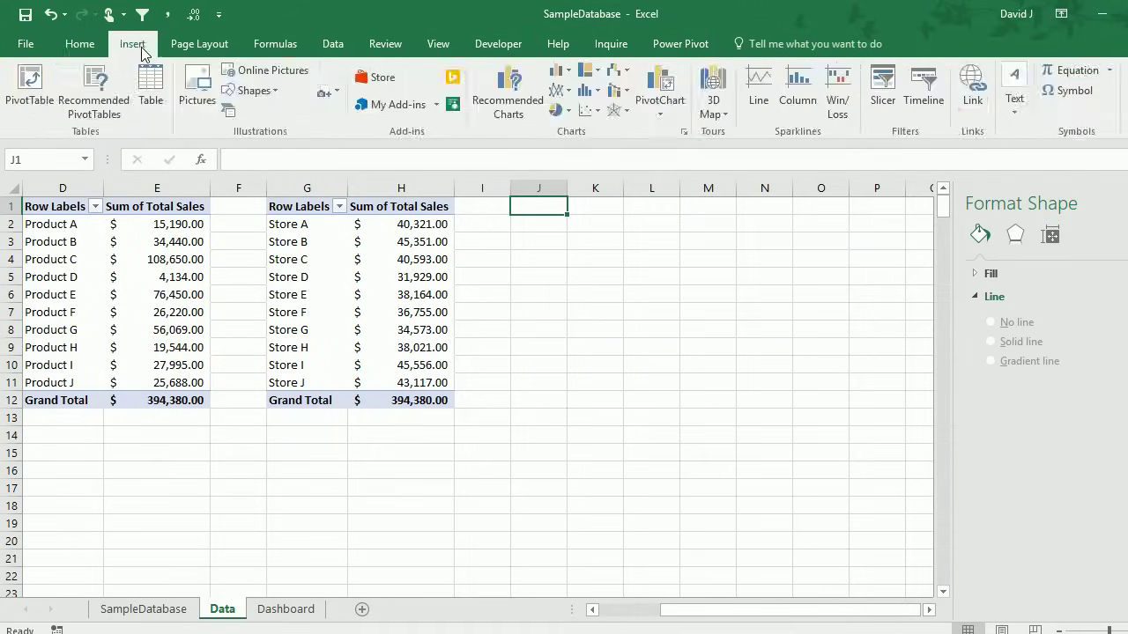
pyautogui.click(32, 78)
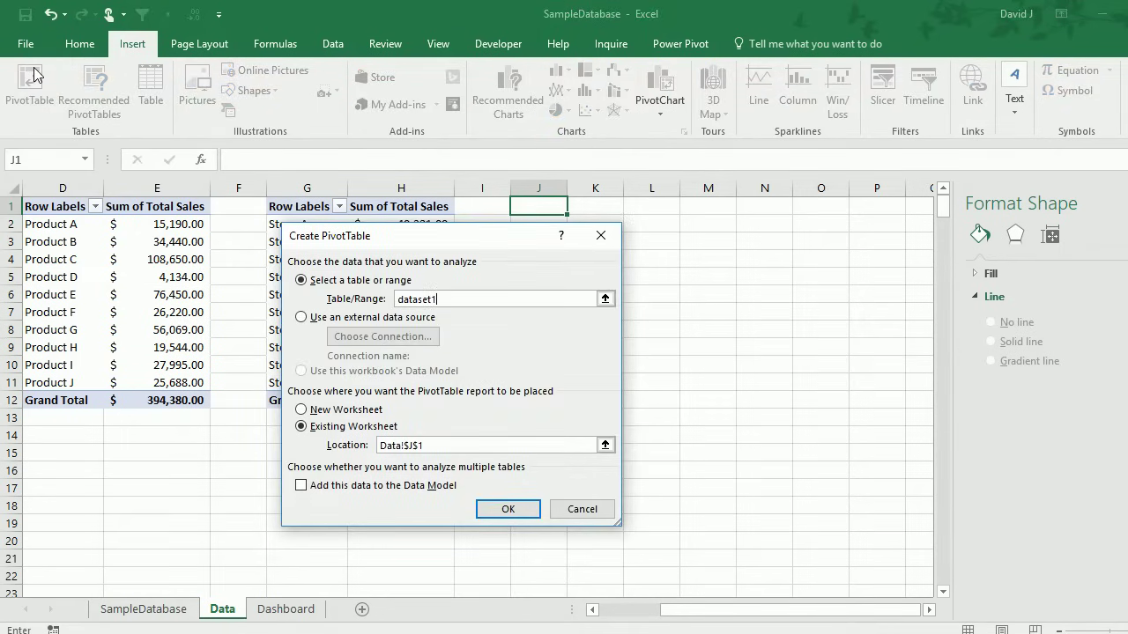
pyautogui.press('Return')
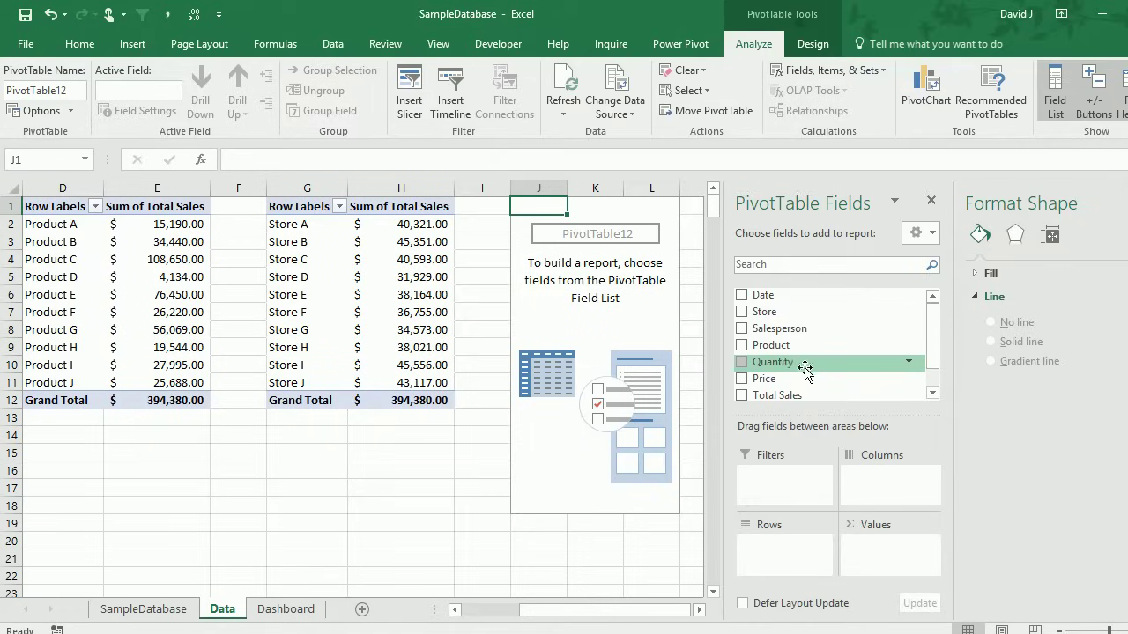
# - Put Store in rows, Salesperson in columns and Total Sales as the values
pyautogui.moveTo(782, 314); pyautogui.dragTo(797, 548)
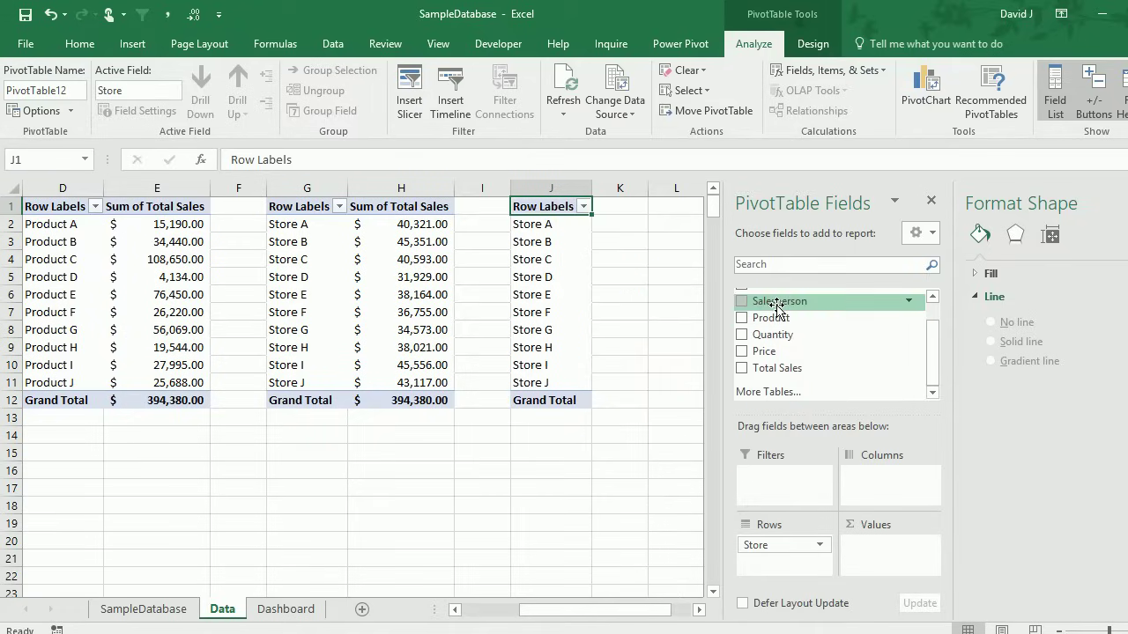
pyautogui.moveTo(776, 310); pyautogui.dragTo(881, 485)
pyautogui.moveTo(779, 368); pyautogui.dragTo(905, 547)
# - Set the store-by-salesperson pivot's values to Accounting format with two decimals
pyautogui.click(608, 485)
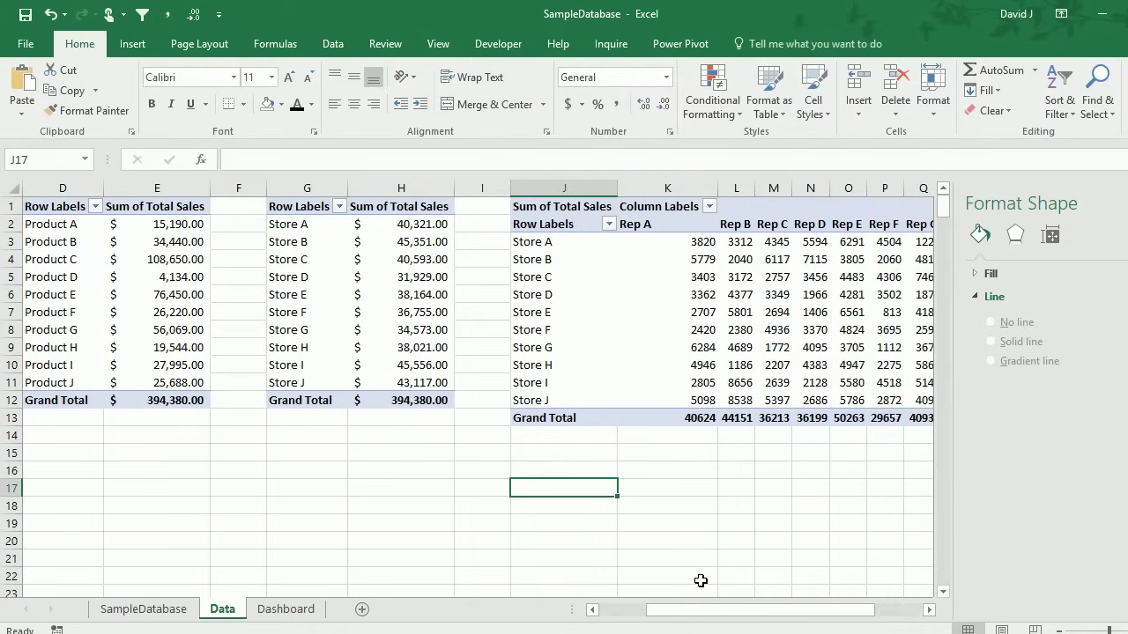
pyautogui.moveTo(729, 610); pyautogui.dragTo(775, 610)
pyautogui.click(531, 329)
pyautogui.rightClick(532, 330)
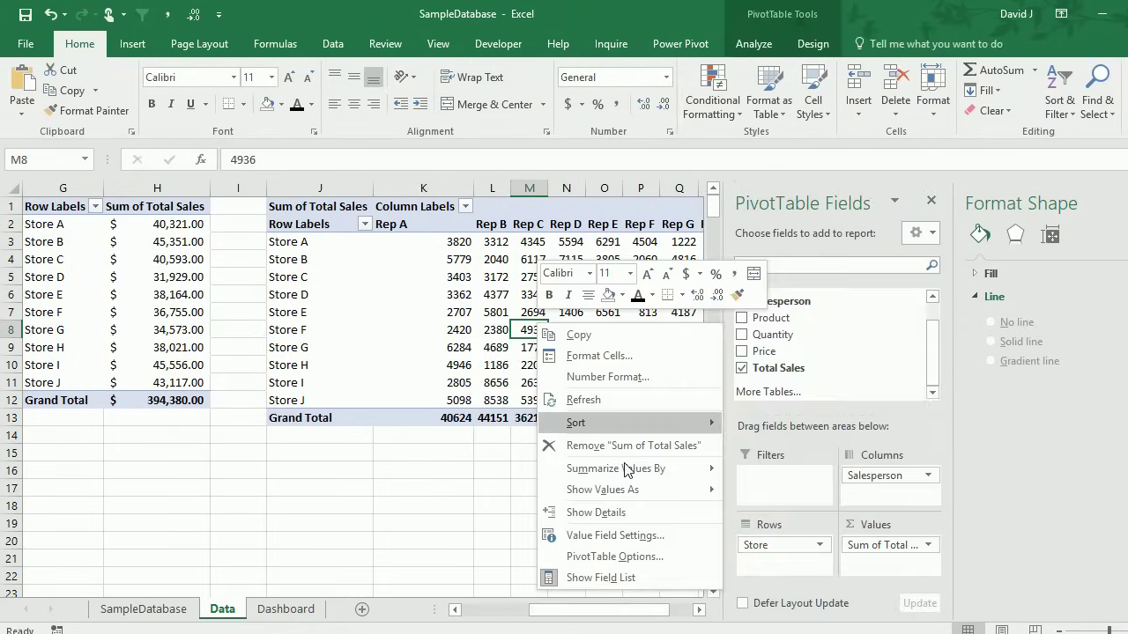
pyautogui.click(617, 535)
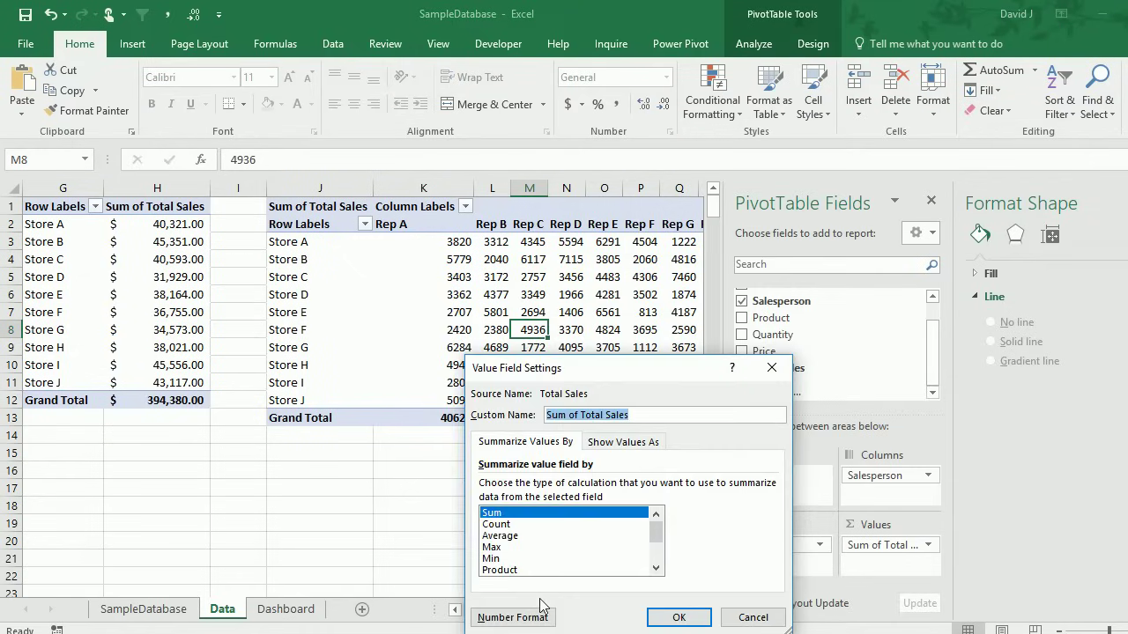
pyautogui.click(539, 614)
pyautogui.click(454, 349)
pyautogui.press('Return')
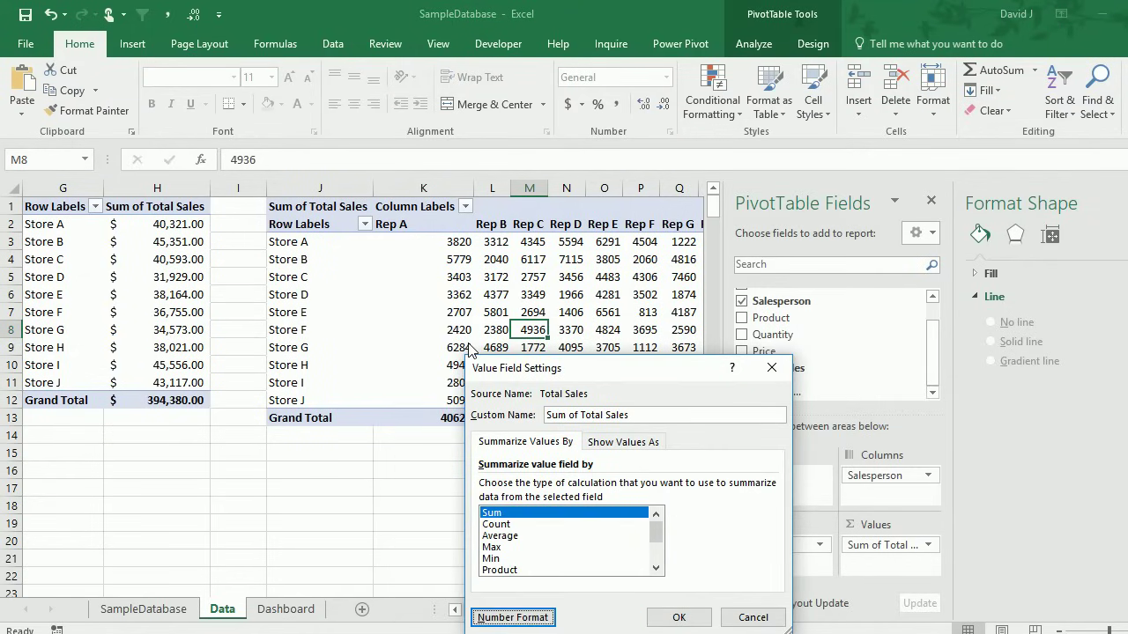
pyautogui.click(678, 616)
# - Select columns L and M of the new pivot table, then click away
pyautogui.click(509, 488)
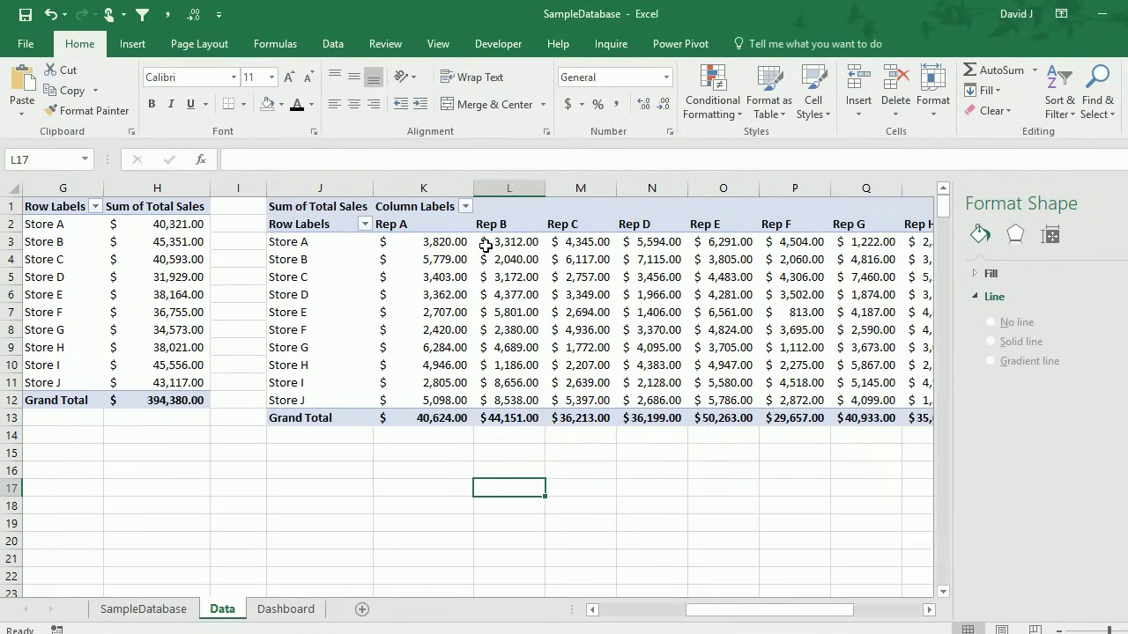
pyautogui.moveTo(508, 188); pyautogui.dragTo(580, 188)
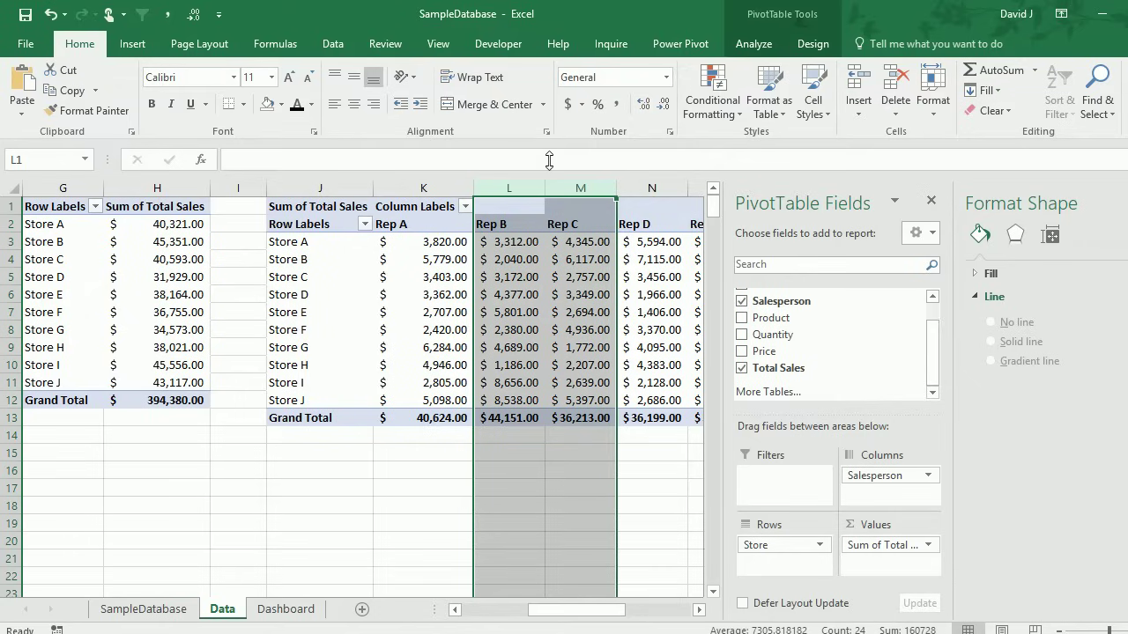
pyautogui.click(584, 380)
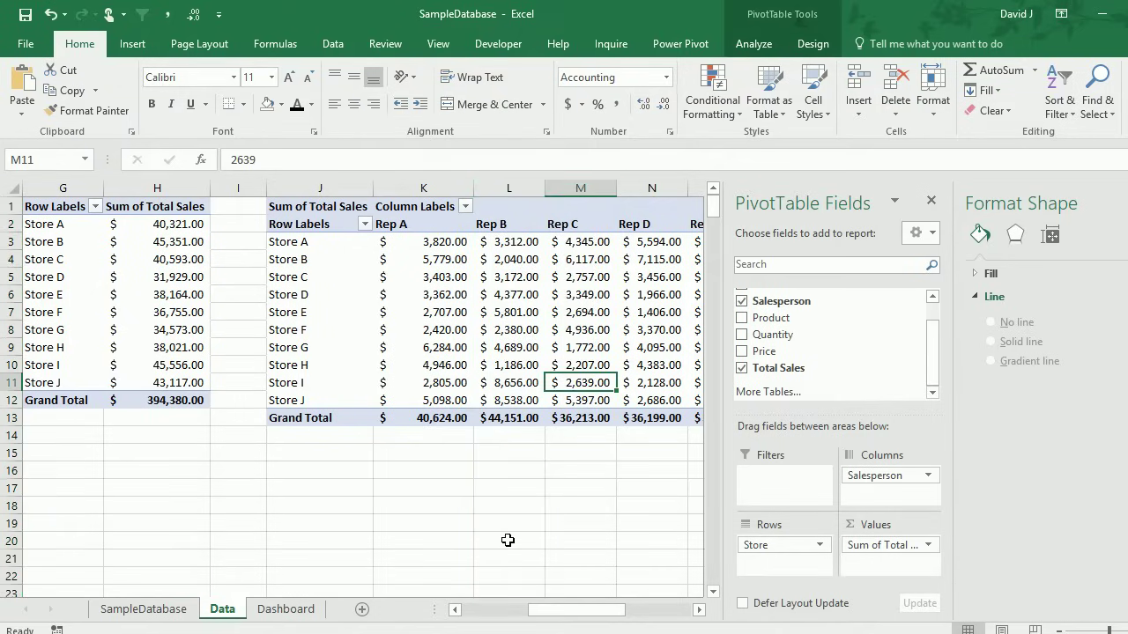
pyautogui.click(697, 608)
pyautogui.click(697, 608)
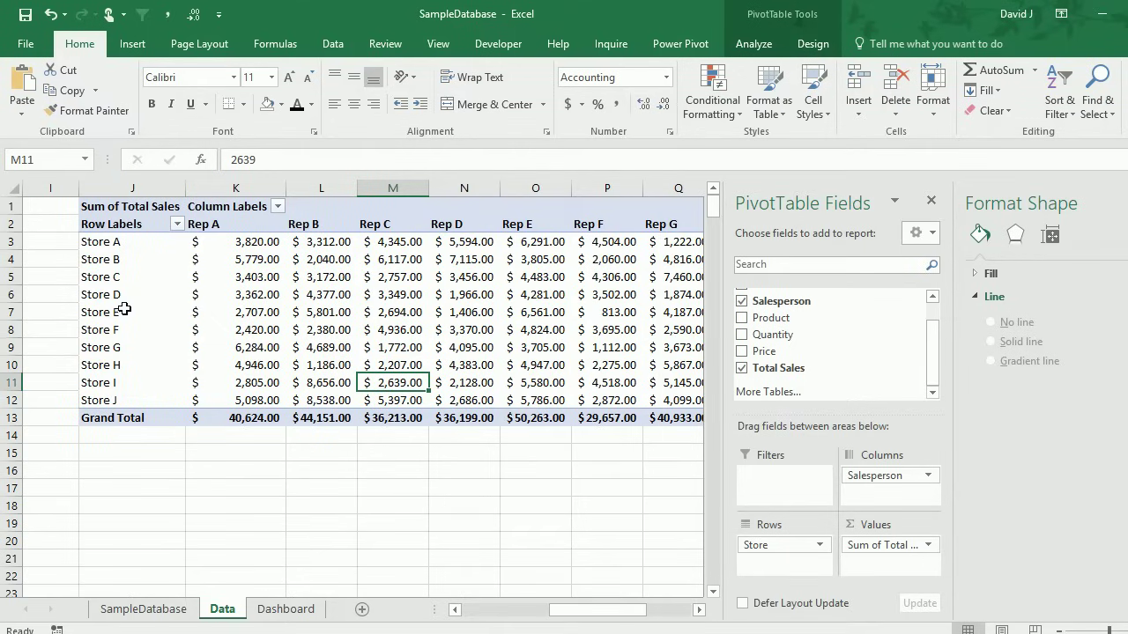
# - Insert a stacked column PivotChart from the store-by-salesperson pivot and hide its field buttons
pyautogui.click(361, 313)
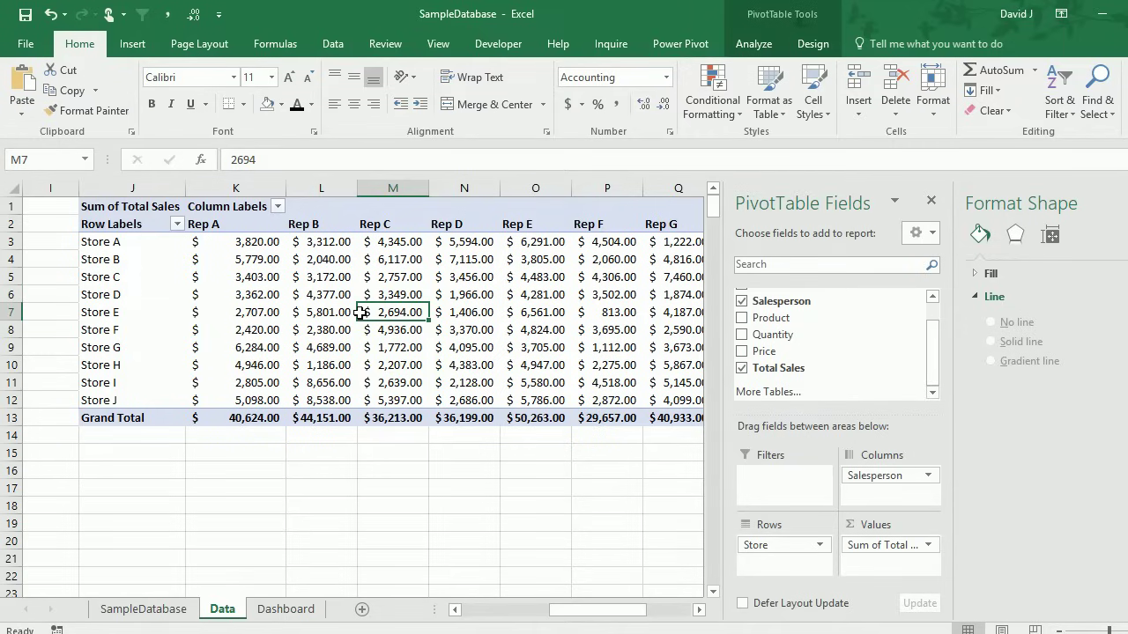
pyautogui.click(134, 44)
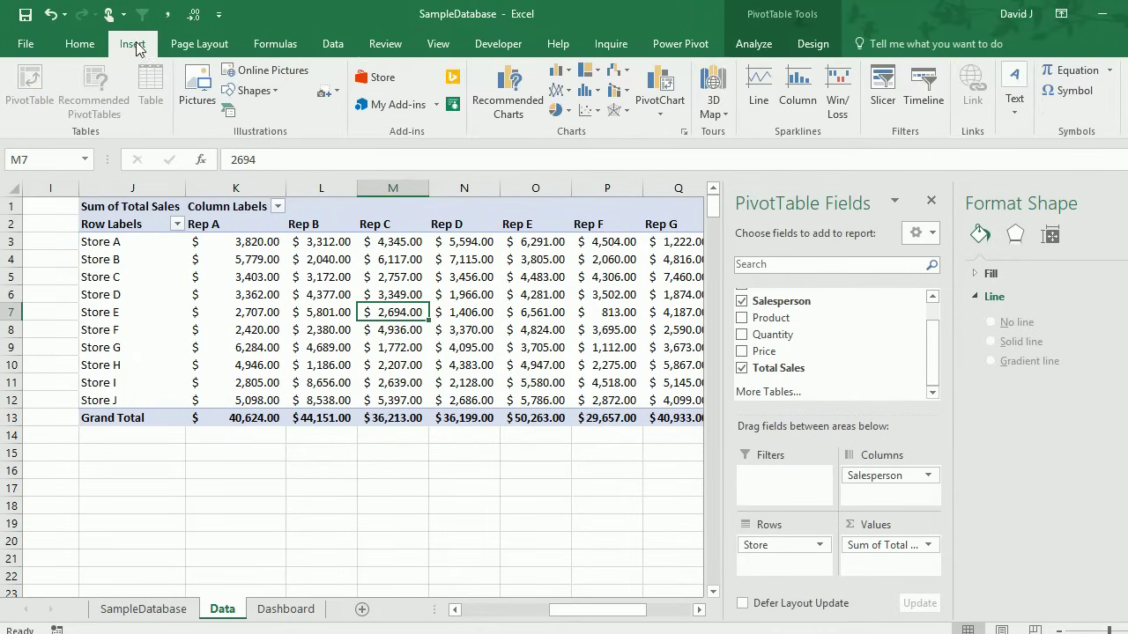
pyautogui.click(531, 108)
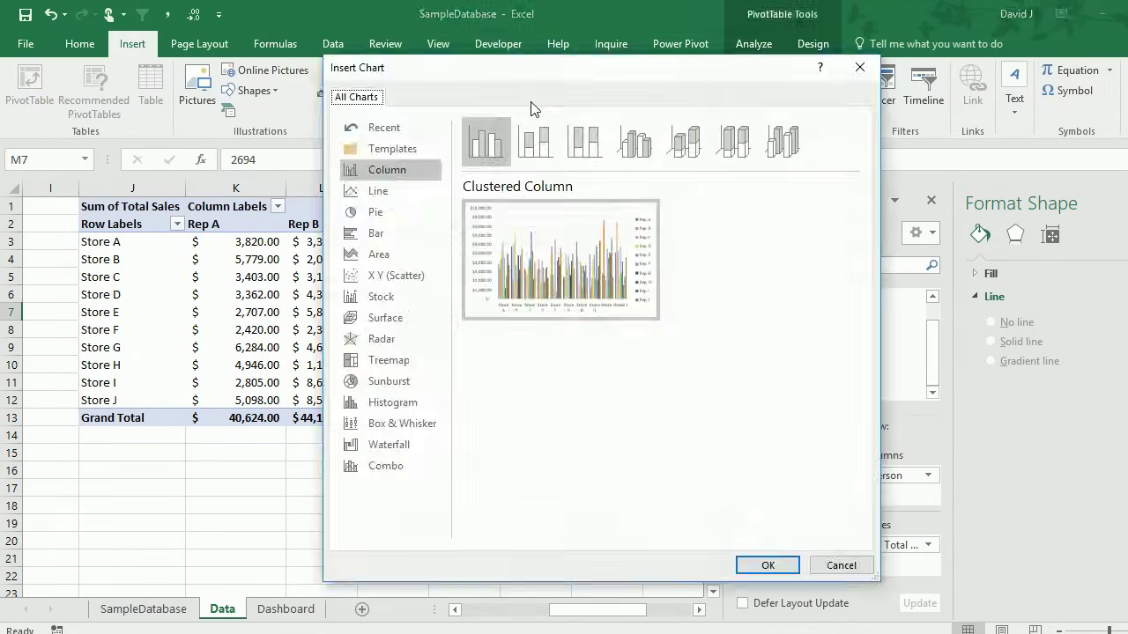
pyautogui.click(535, 153)
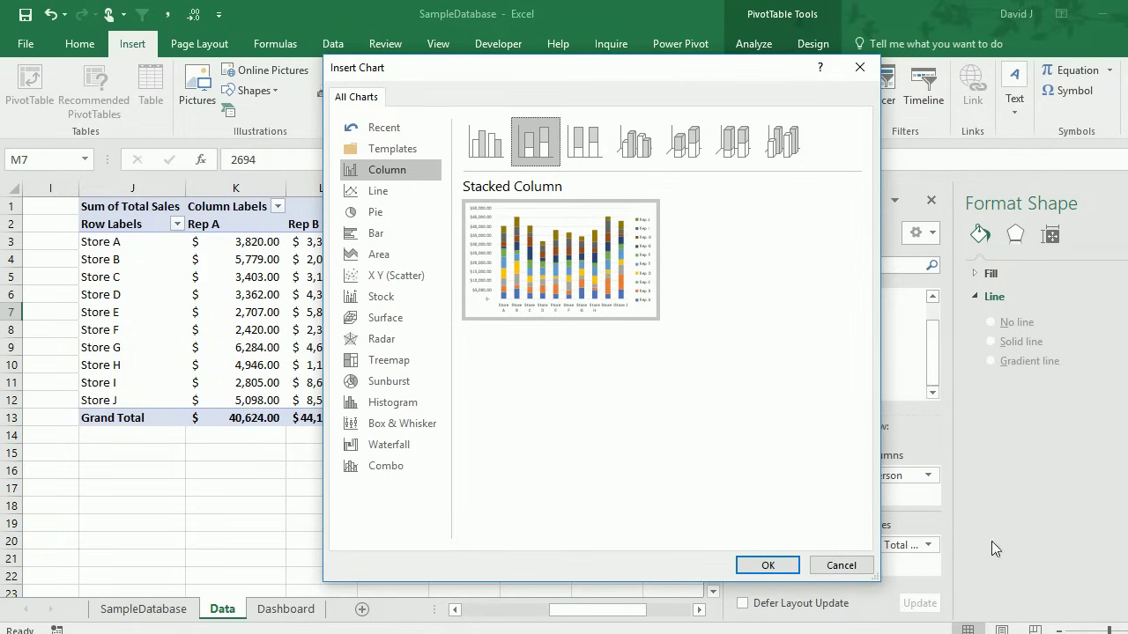
pyautogui.click(763, 568)
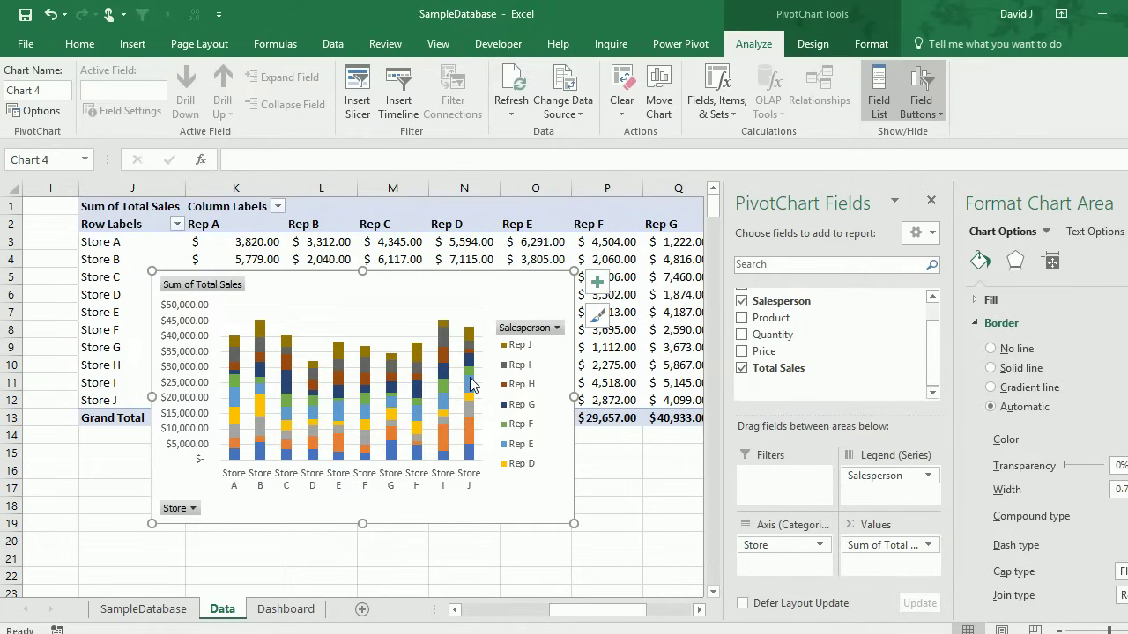
pyautogui.click(932, 84)
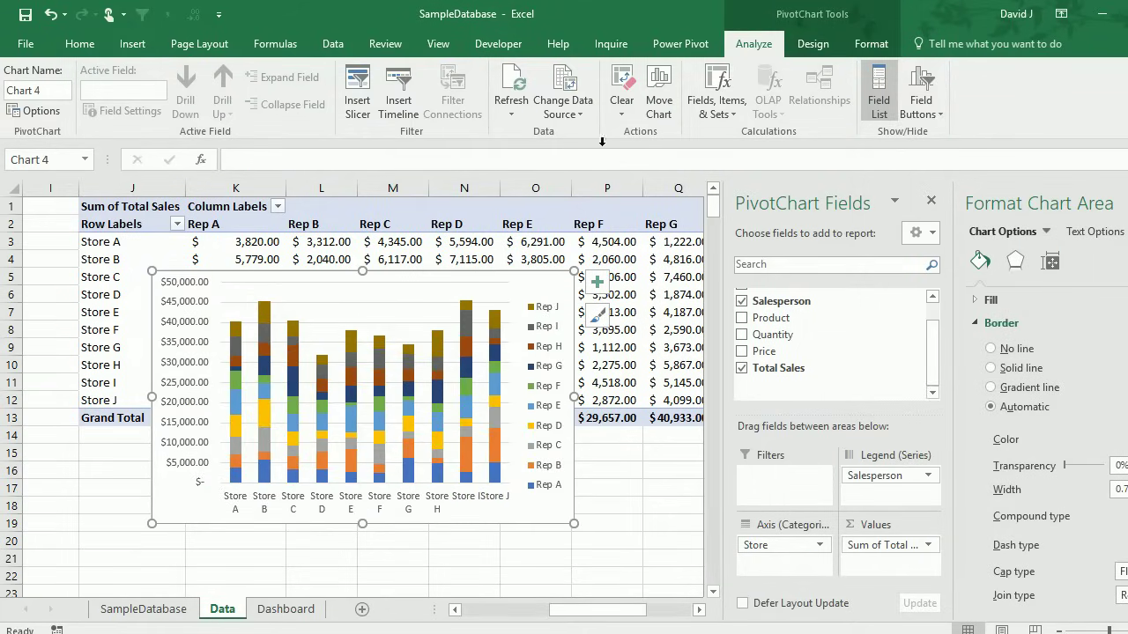
# - Move the stacked chart's legend to the bottom, below the columns
pyautogui.click(813, 43)
pyautogui.click(25, 107)
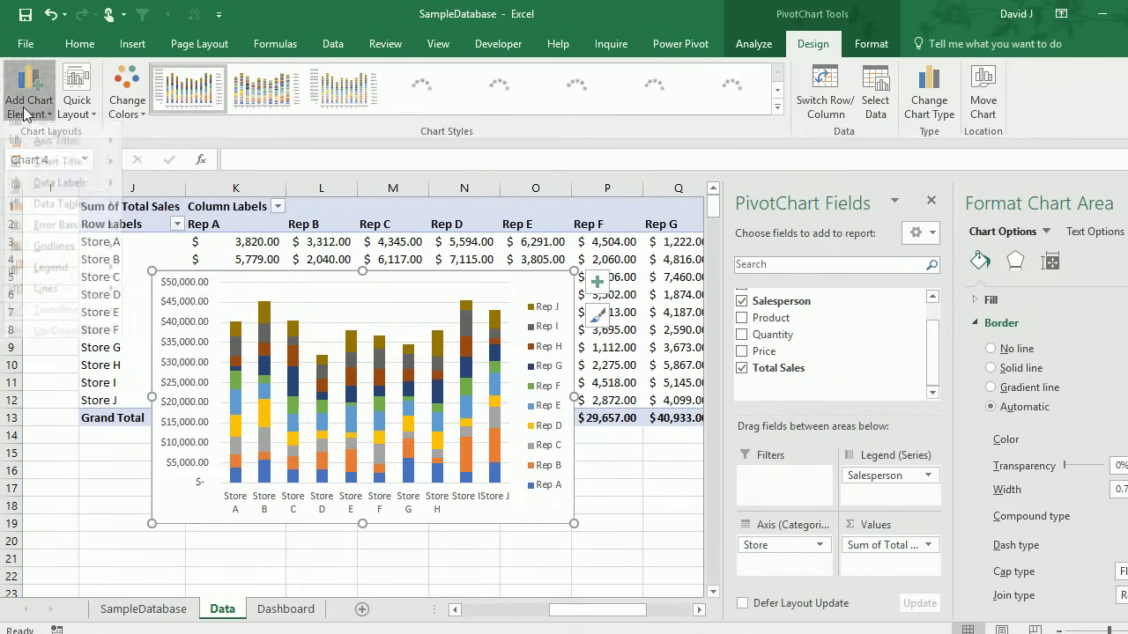
pyautogui.moveTo(53, 280)
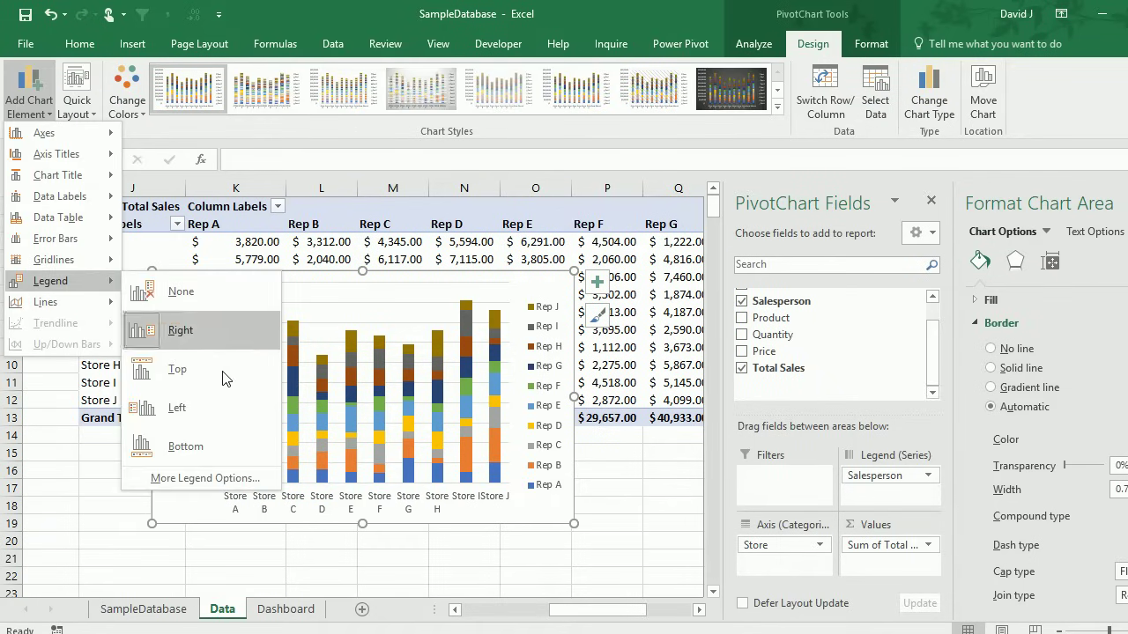
pyautogui.click(215, 436)
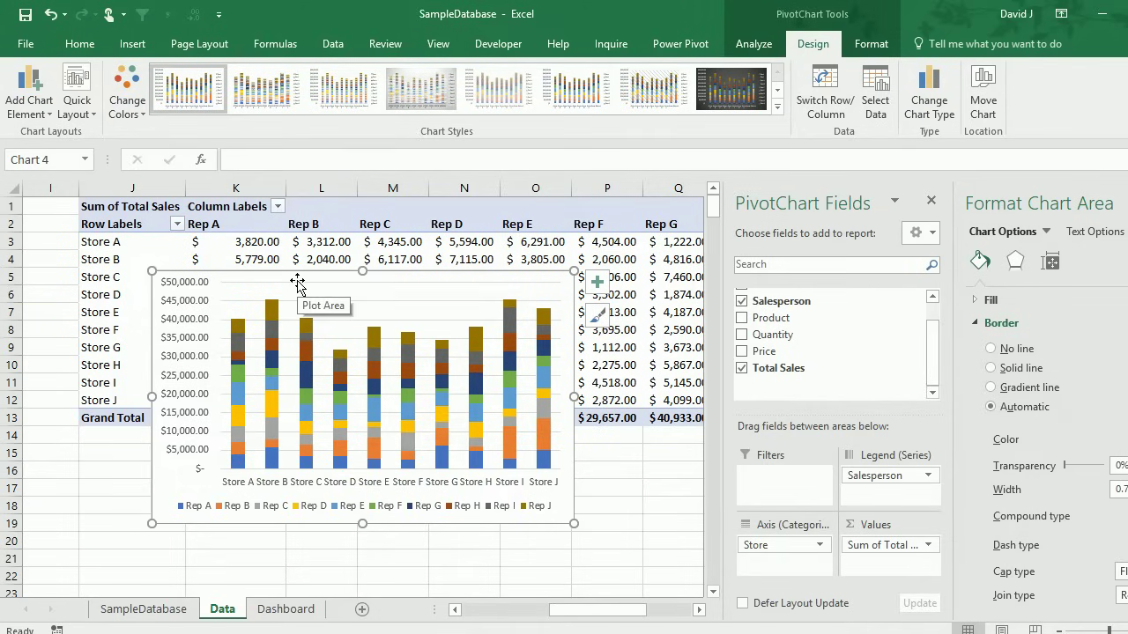
# - Paste the chart at K20 on the Dashboard sheet, remove its border, and drag it into place
pyautogui.click(268, 608)
pyautogui.click(618, 537)
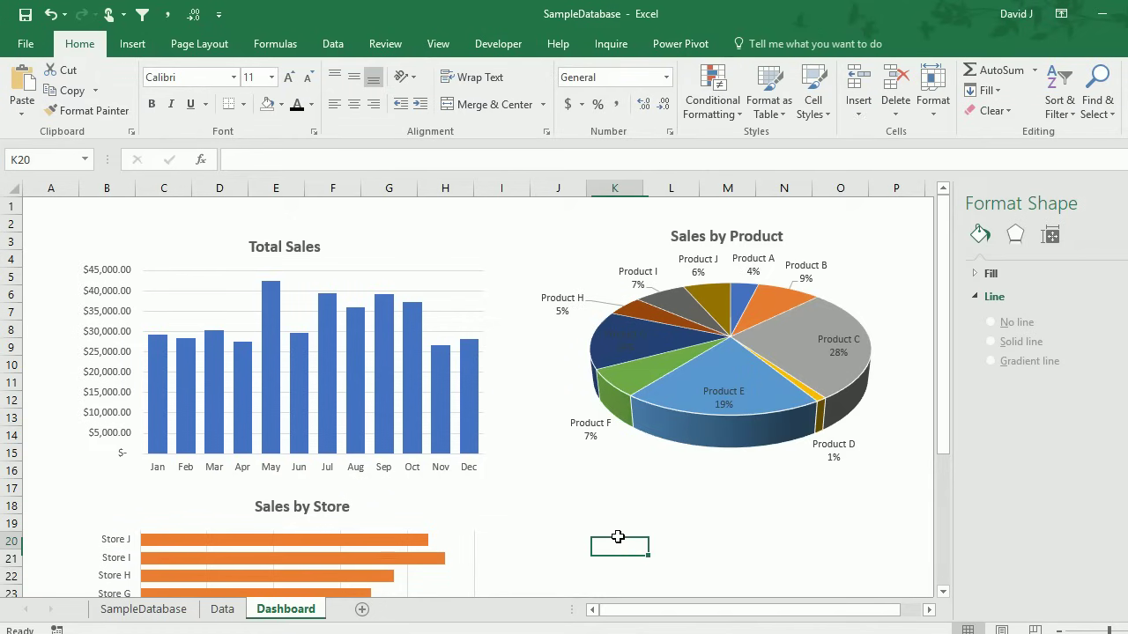
pyautogui.hotkey('ctrl', 'v')
pyautogui.scroll(-4, 621, 367)
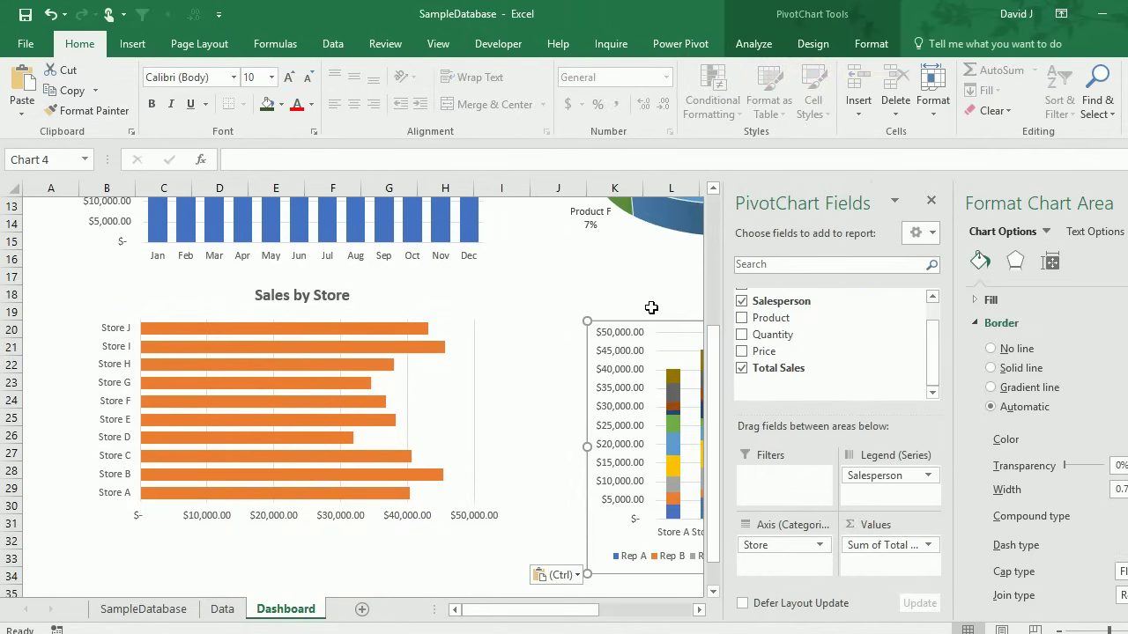
pyautogui.click(1019, 349)
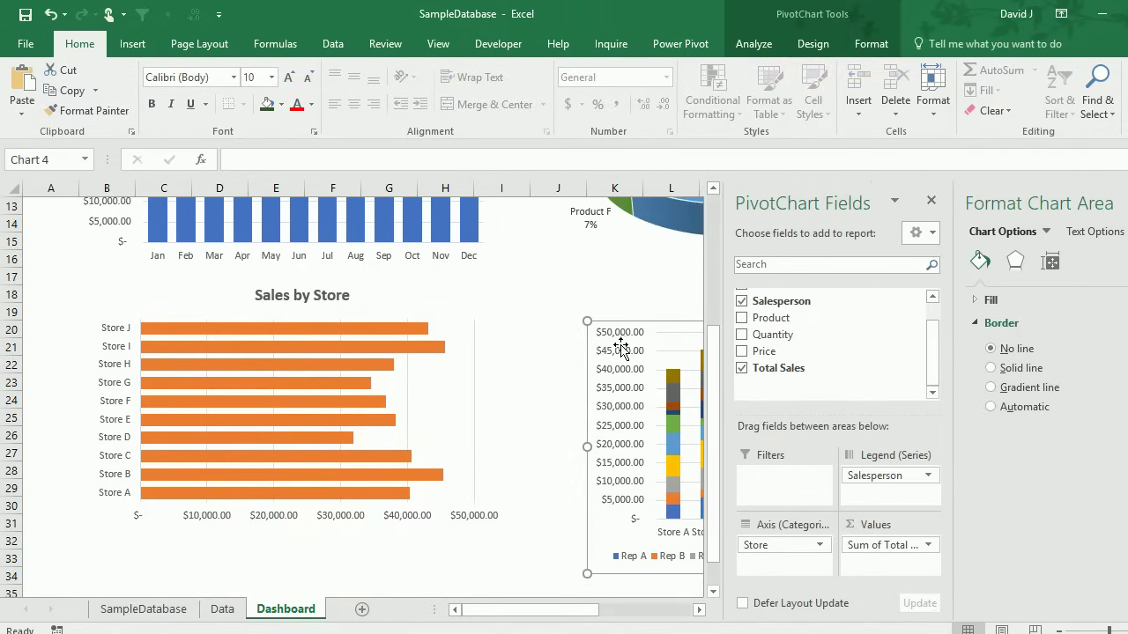
pyautogui.moveTo(655, 324); pyautogui.dragTo(604, 295)
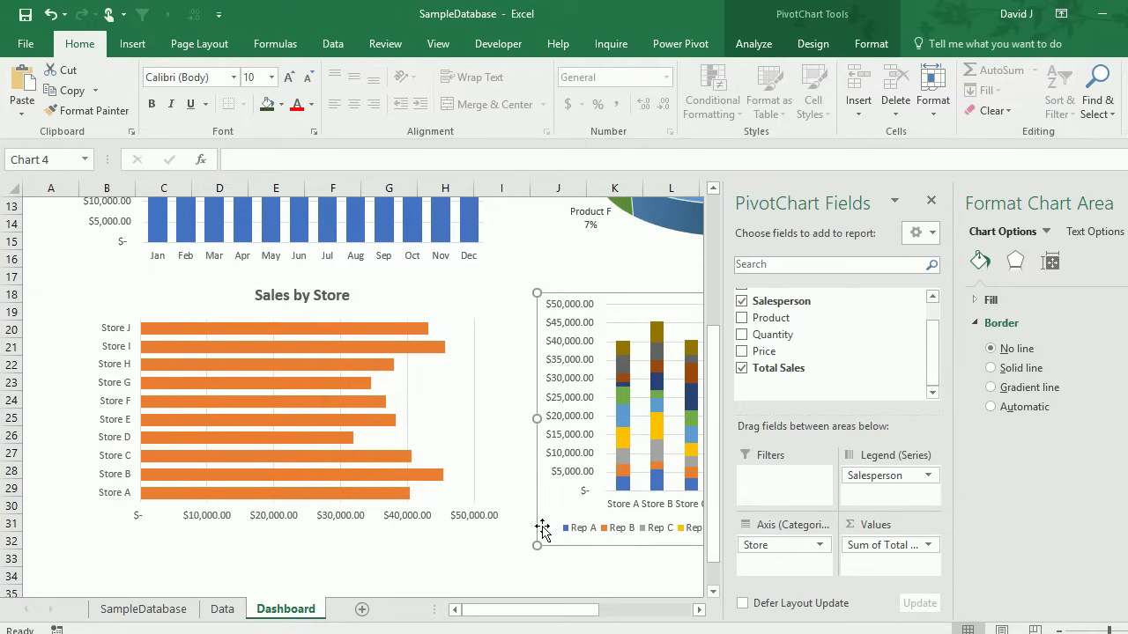
pyautogui.moveTo(541, 612); pyautogui.dragTo(641, 614)
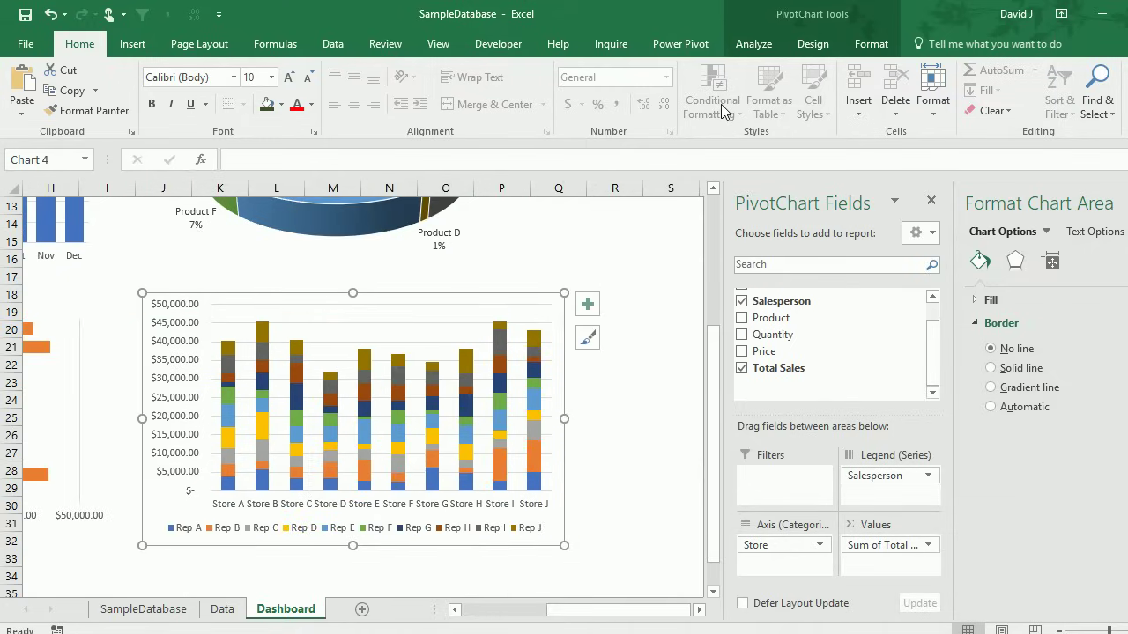
# - Add a chart title above the stacked column chart
pyautogui.click(754, 46)
pyautogui.click(811, 44)
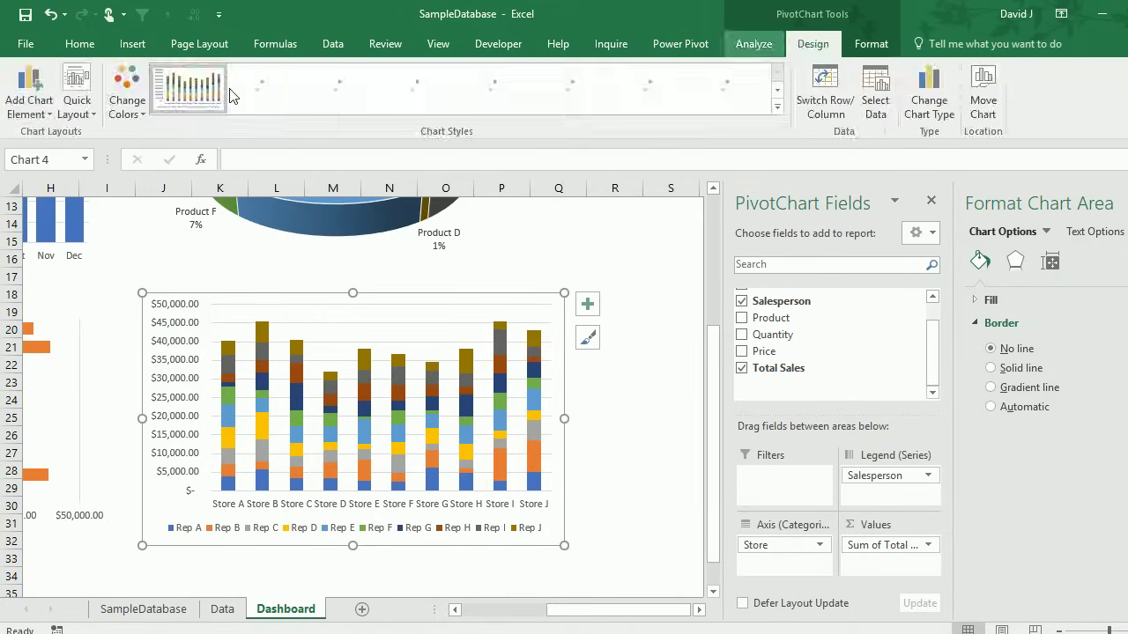
pyautogui.click(26, 97)
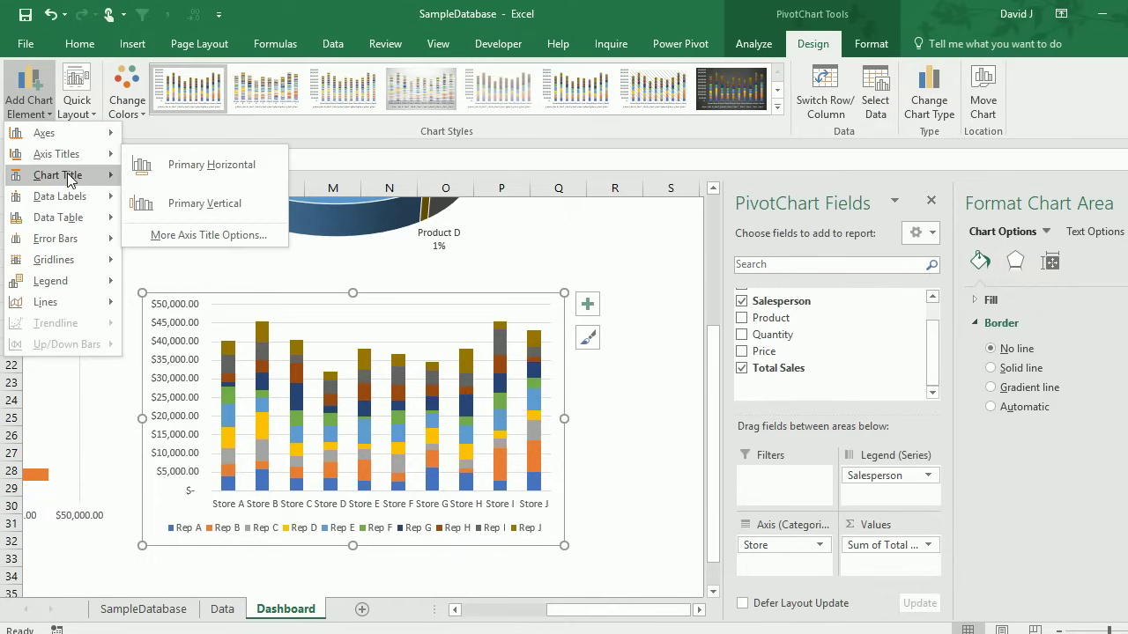
pyautogui.moveTo(69, 179)
pyautogui.click(187, 225)
# - Replace the placeholder title text with 'Sales by Rep and Store'
pyautogui.click(372, 312)
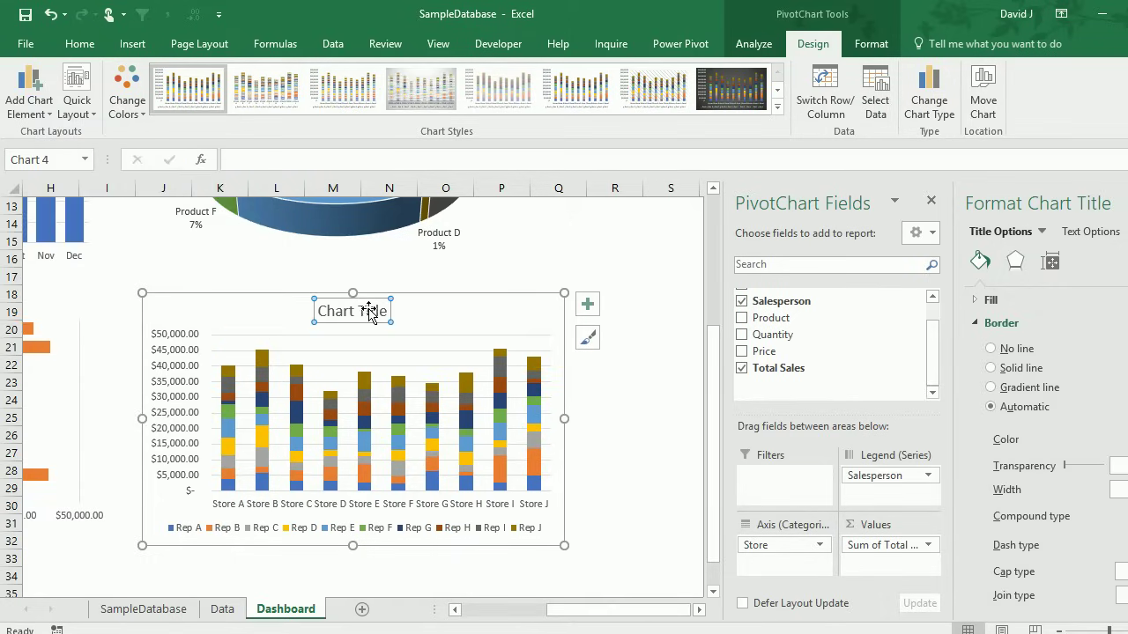
pyautogui.click(379, 311)
pyautogui.hotkey('ctrl', 'a')
pyautogui.press('Delete')
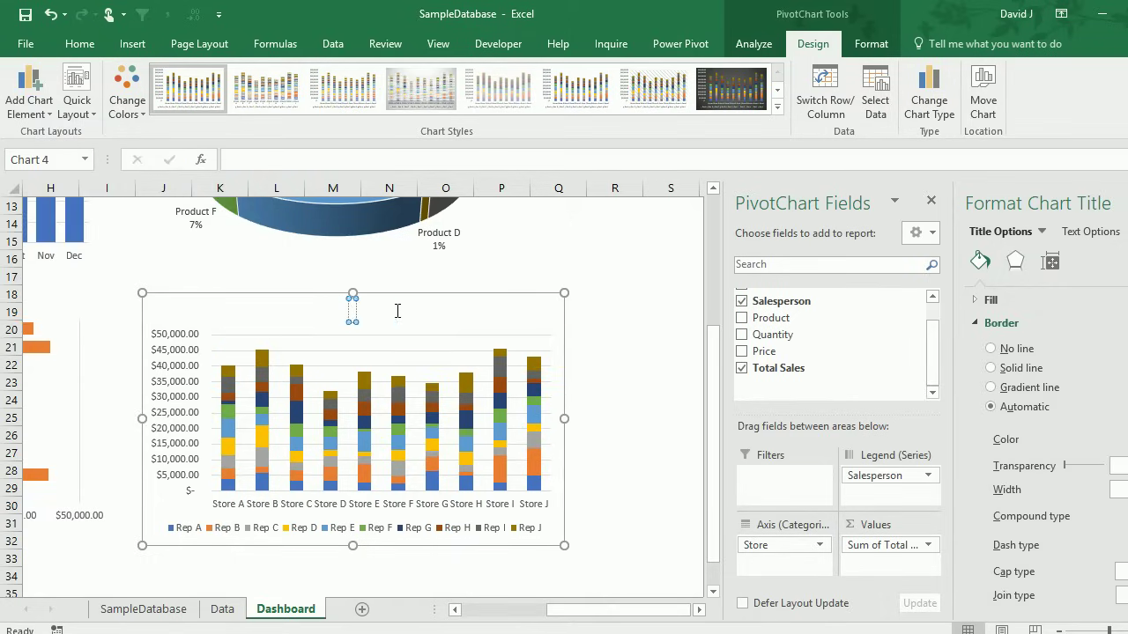
pyautogui.write('Sales')
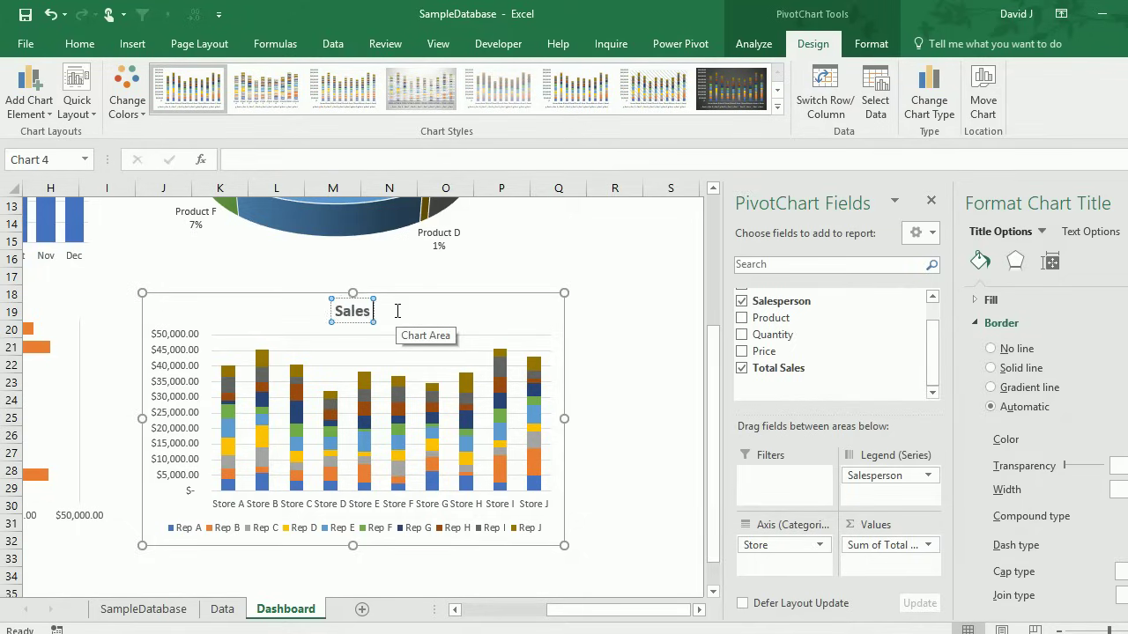
pyautogui.write(' by Rep and Store')
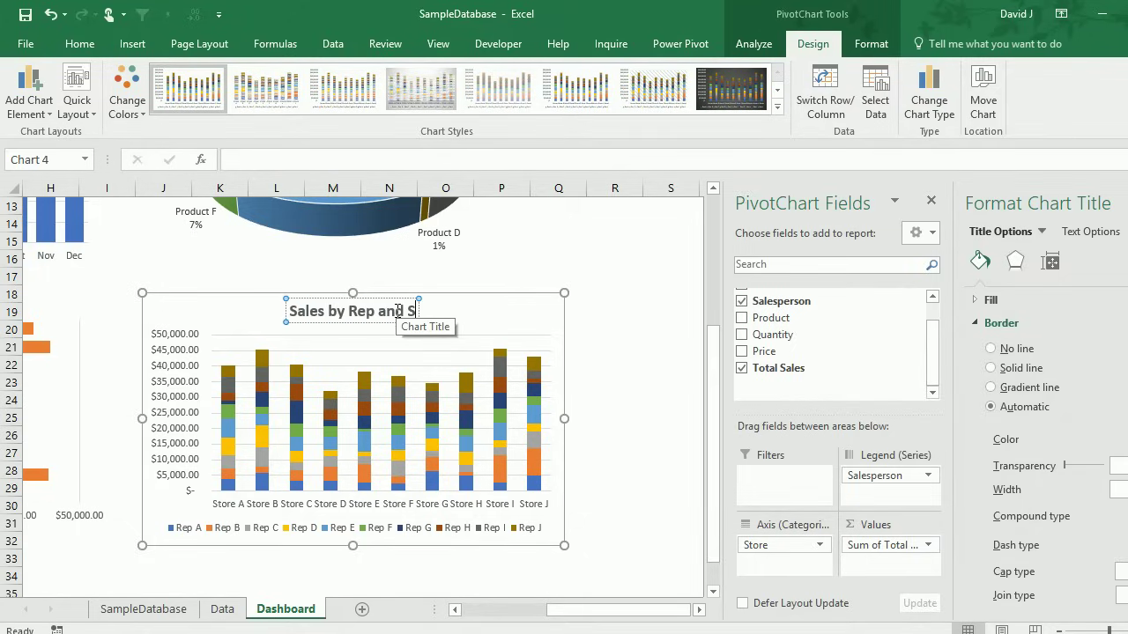
# - Move the Sales by Rep and Store chart up-left and shrink it from its corner
pyautogui.click(604, 341)
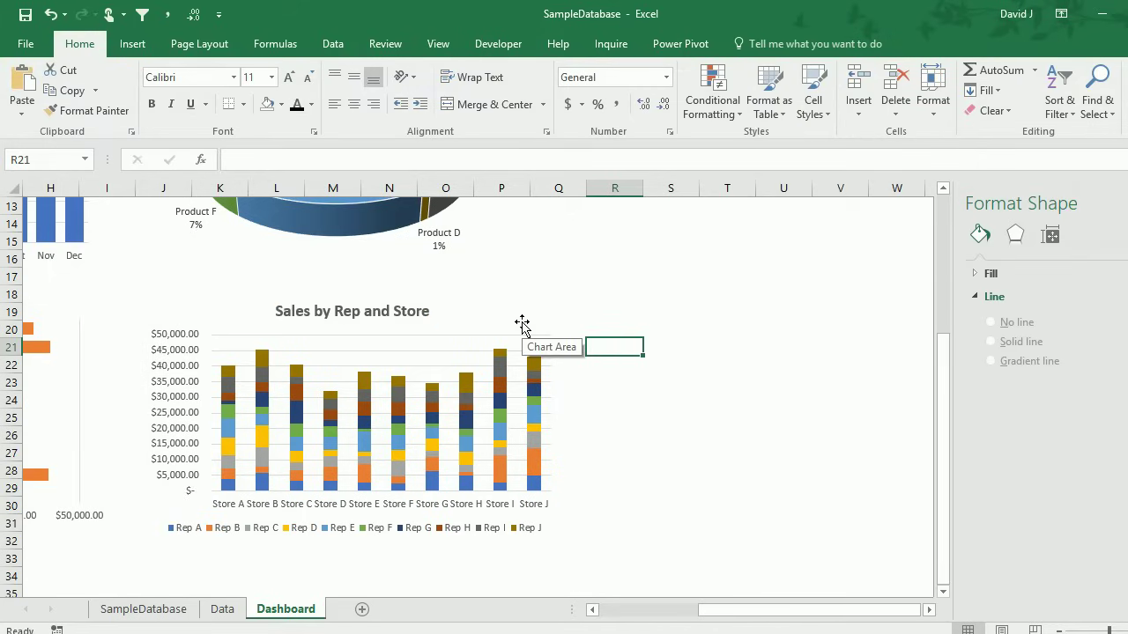
pyautogui.moveTo(520, 324); pyautogui.dragTo(491, 299)
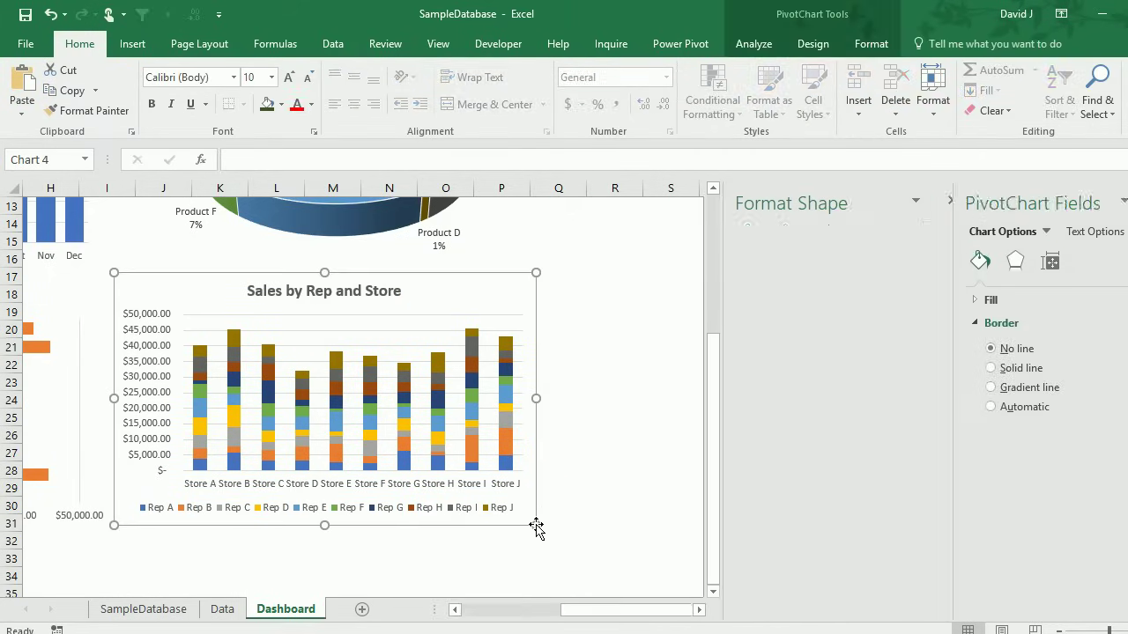
pyautogui.moveTo(536, 525); pyautogui.dragTo(563, 548)
pyautogui.click(671, 523)
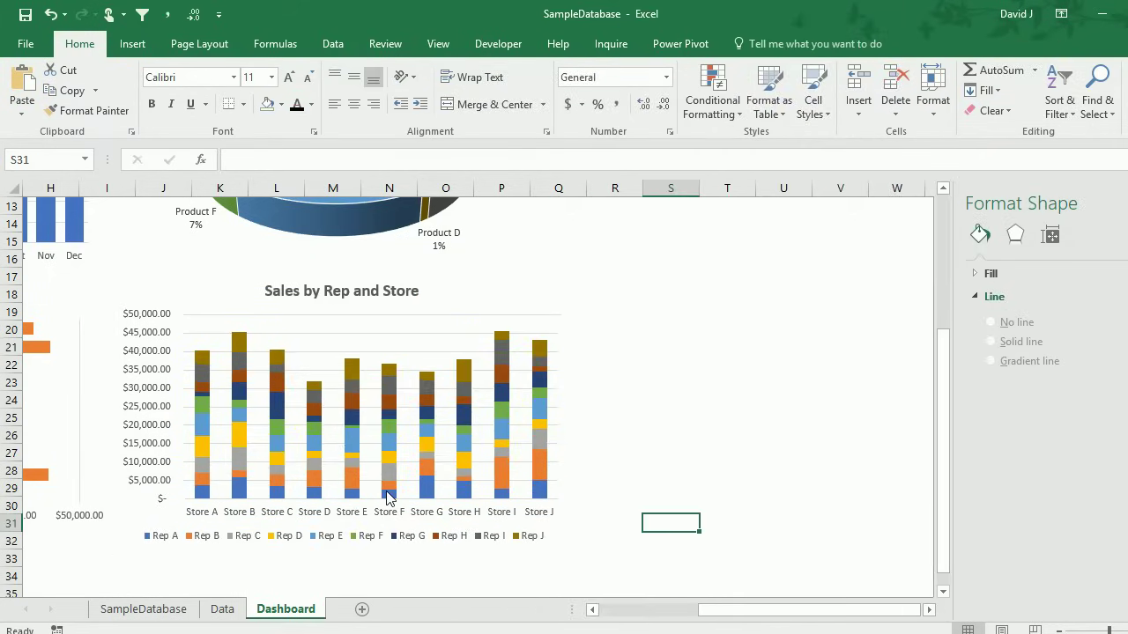
pyautogui.click(392, 520)
# - Set the data series gap width to 50% to widen the columns
pyautogui.rightClick(392, 520)
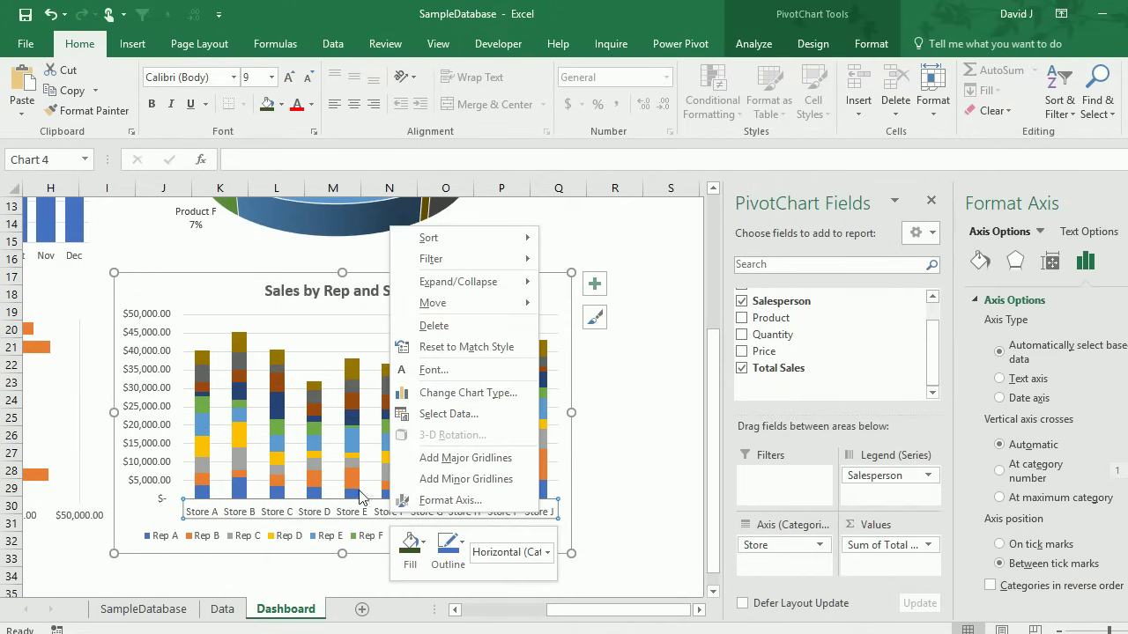
pyautogui.rightClick(357, 489)
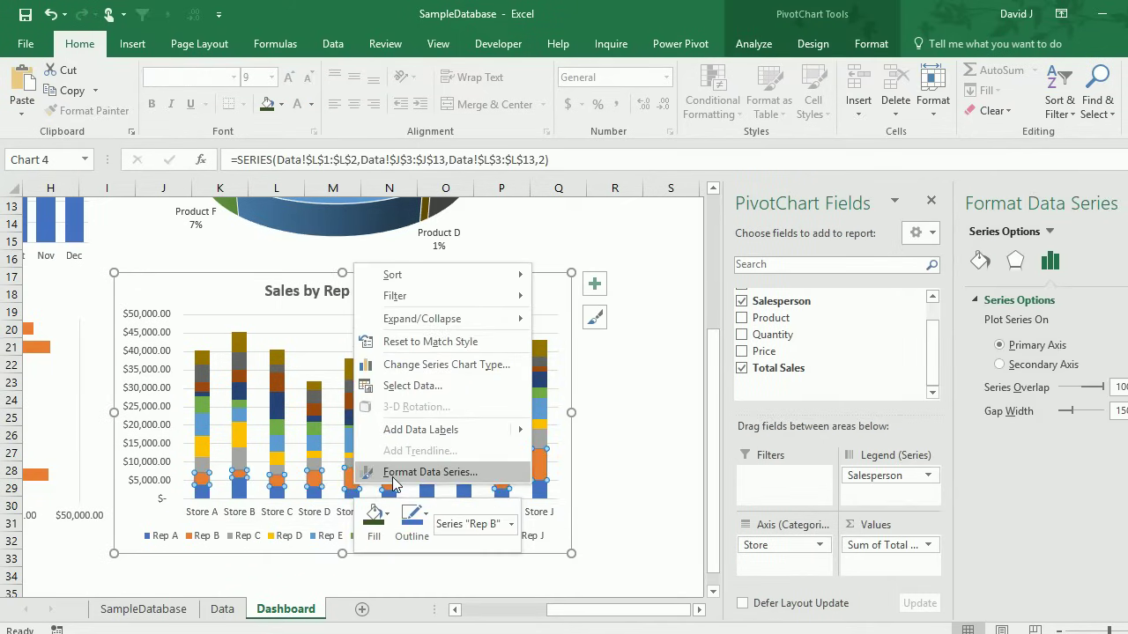
pyautogui.click(393, 474)
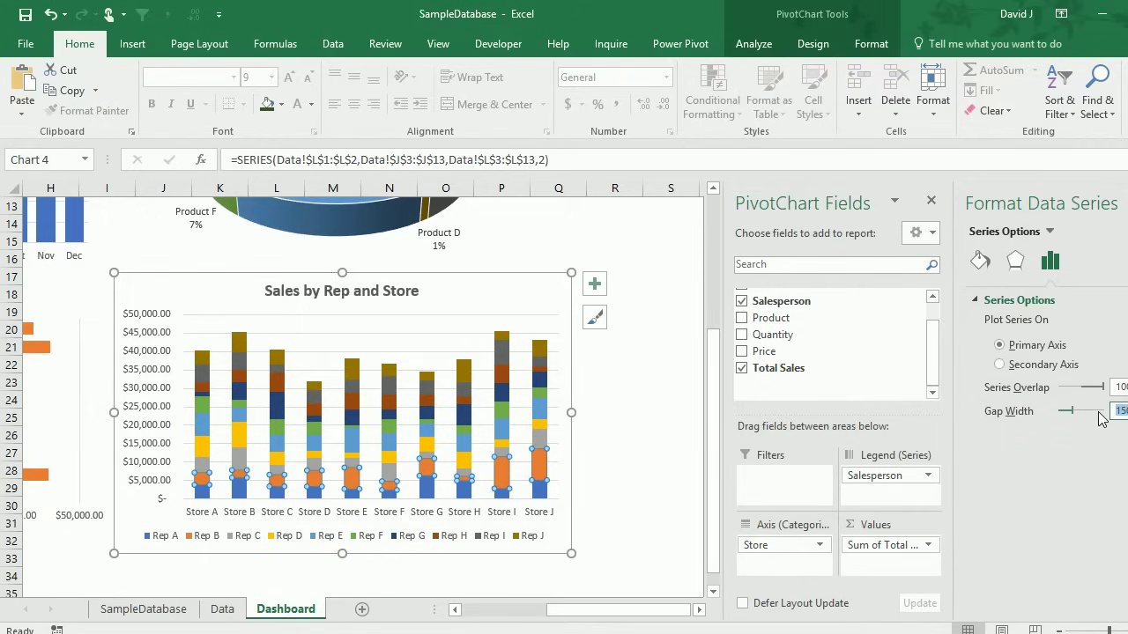
pyautogui.write('50')
pyautogui.press('Return')
pyautogui.click(660, 536)
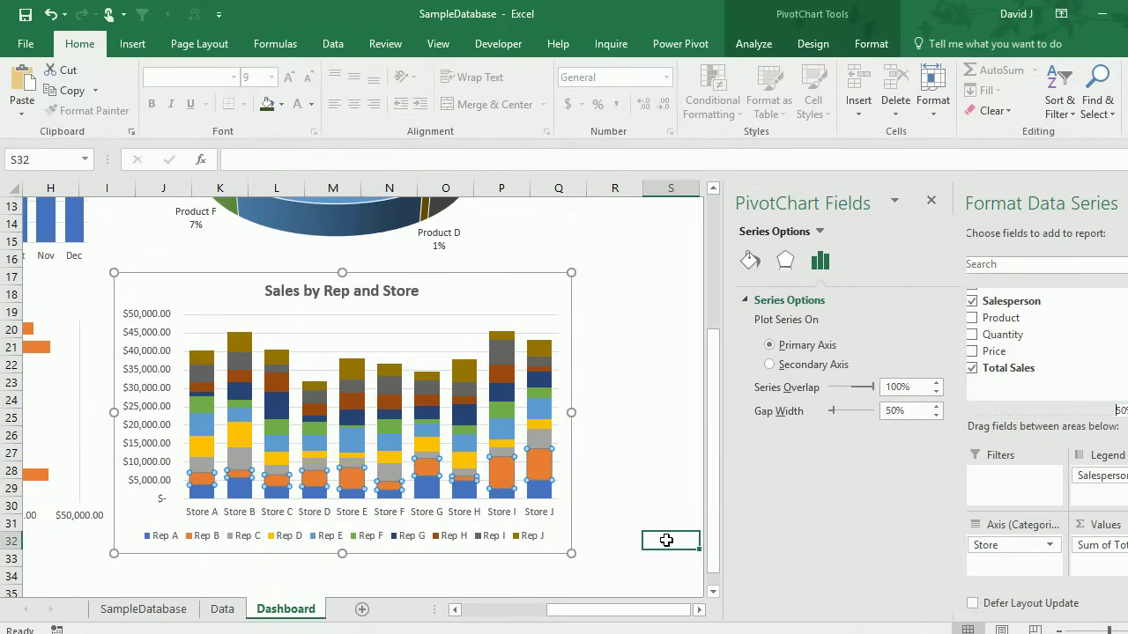
pyautogui.moveTo(755, 610); pyautogui.dragTo(675, 610)
# - Make row 2 taller (55.50) and insert two blank rows at the top
pyautogui.scroll(3, 564, 461)
pyautogui.scroll(1, 564, 463)
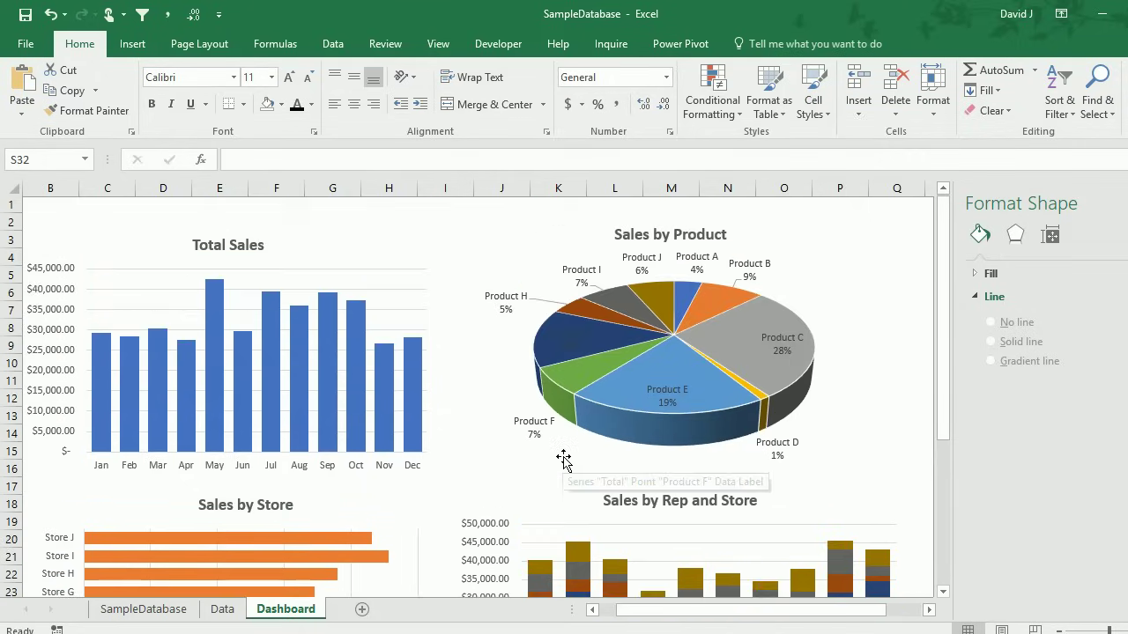
pyautogui.moveTo(661, 611); pyautogui.dragTo(643, 611)
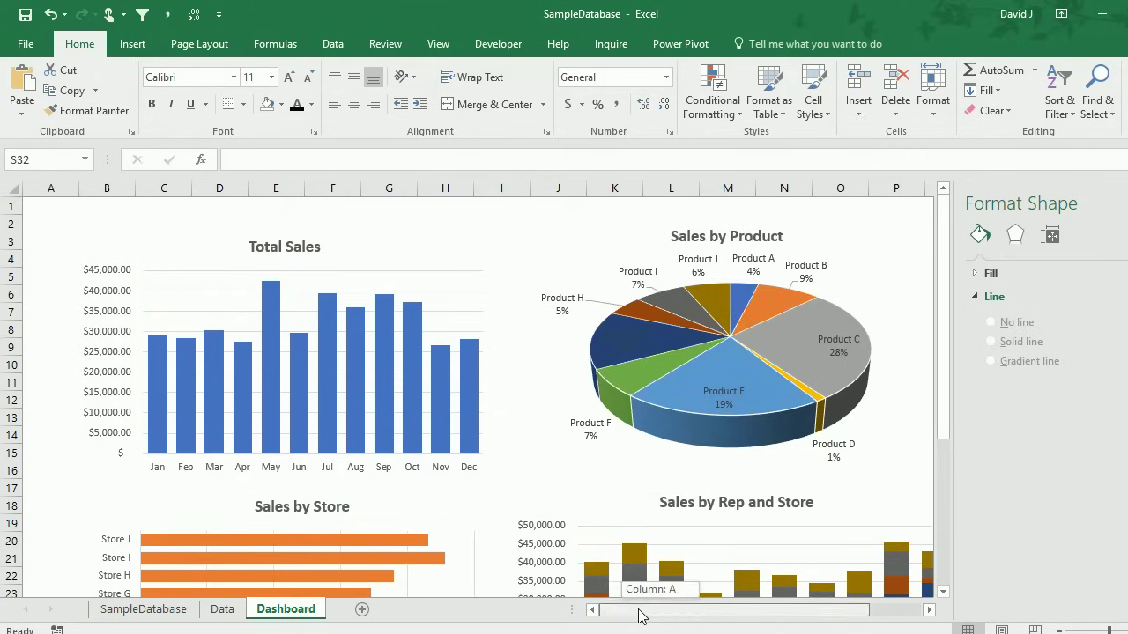
pyautogui.moveTo(15, 233); pyautogui.dragTo(16, 284)
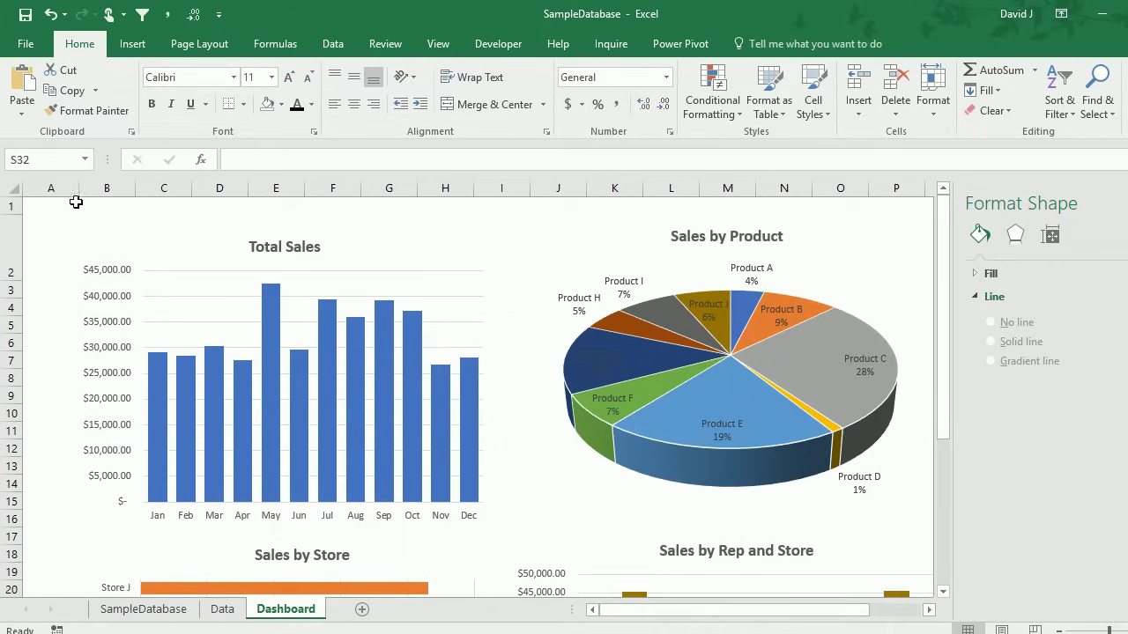
pyautogui.click(16, 247)
pyautogui.rightClick(17, 248)
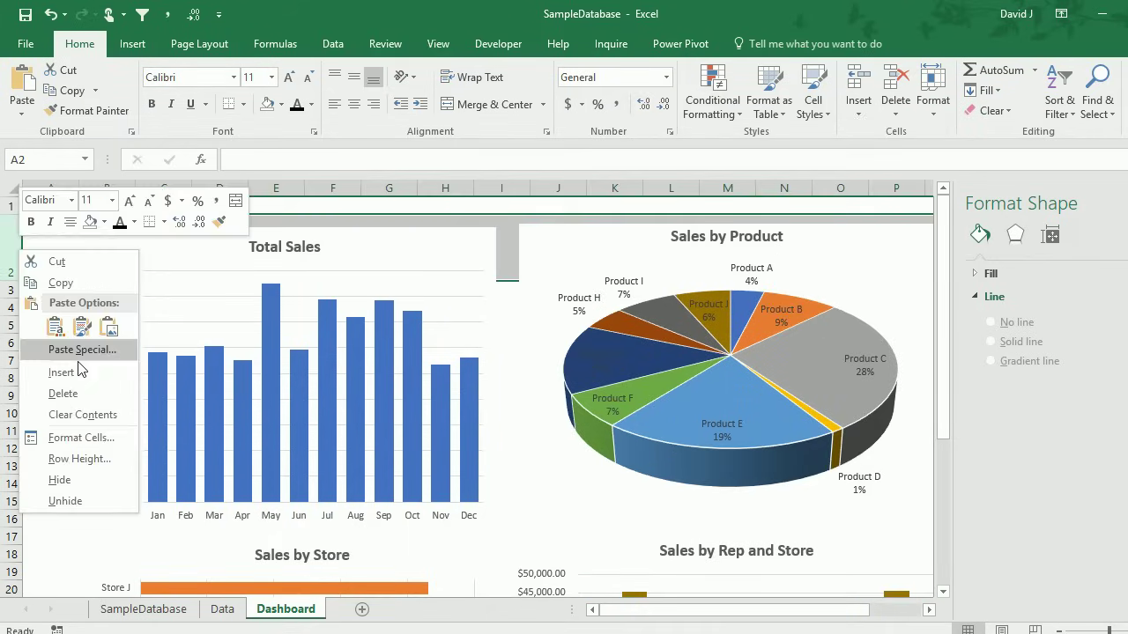
pyautogui.click(77, 370)
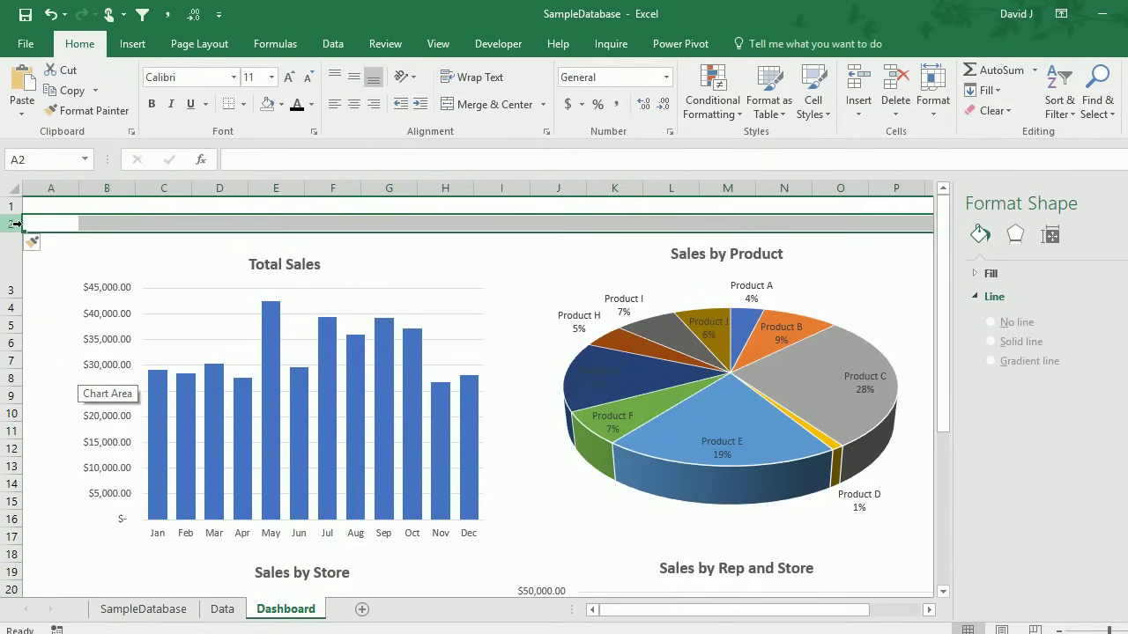
pyautogui.rightClick(13, 223)
pyautogui.click(66, 345)
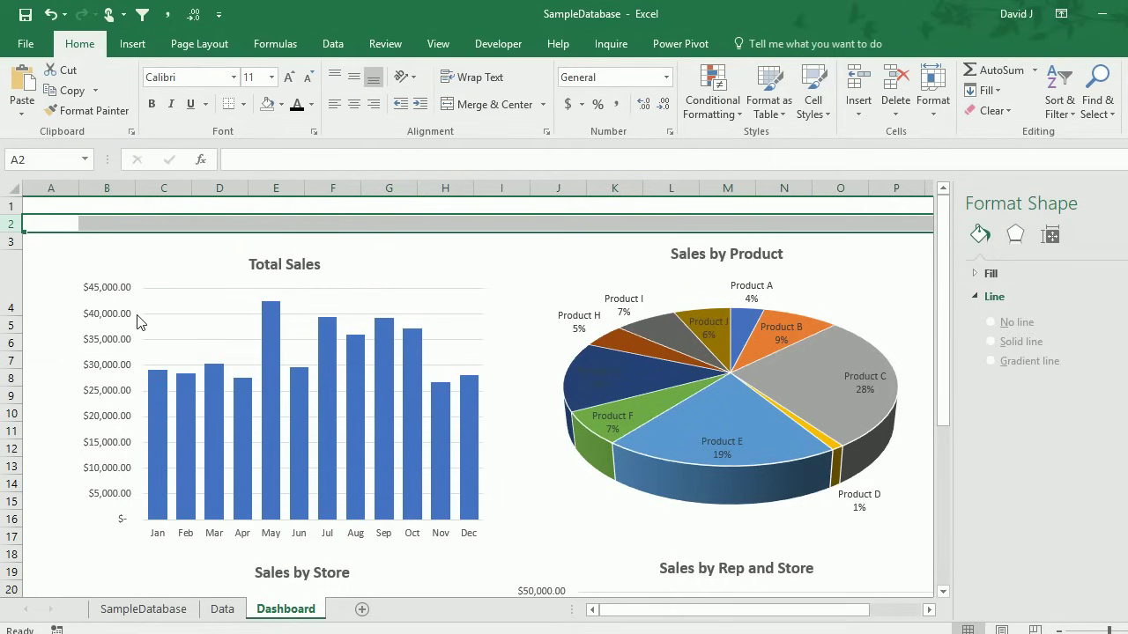
# - Insert a blank column B, undo the column A widening, and open Total Sales' Format Chart Area
pyautogui.click(95, 220)
pyautogui.rightClick(106, 188)
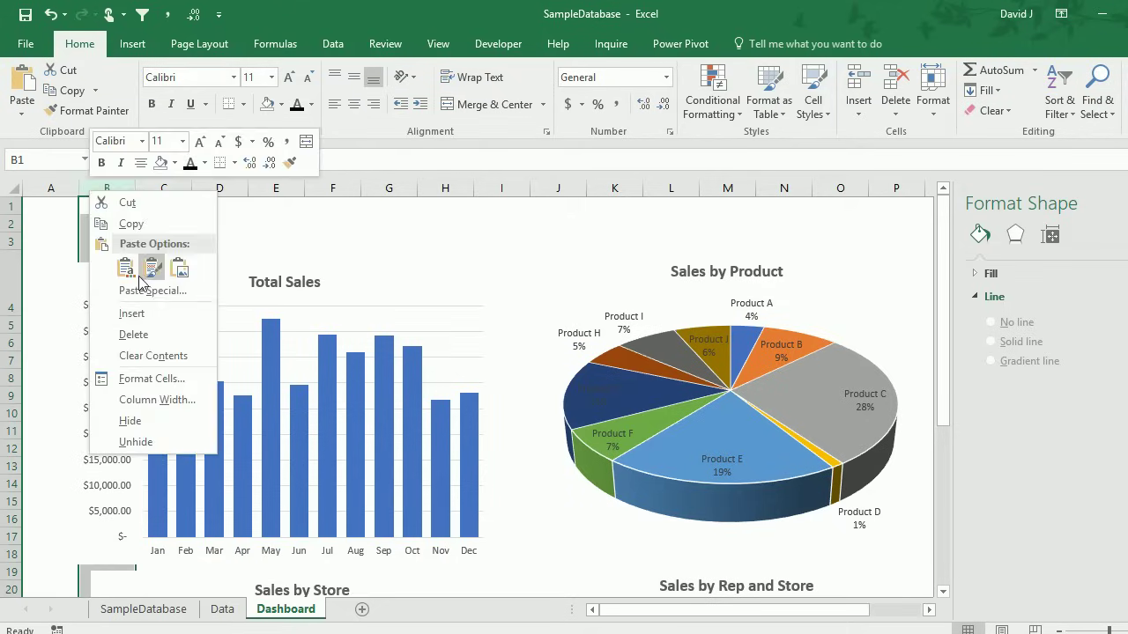
pyautogui.click(143, 314)
pyautogui.click(111, 252)
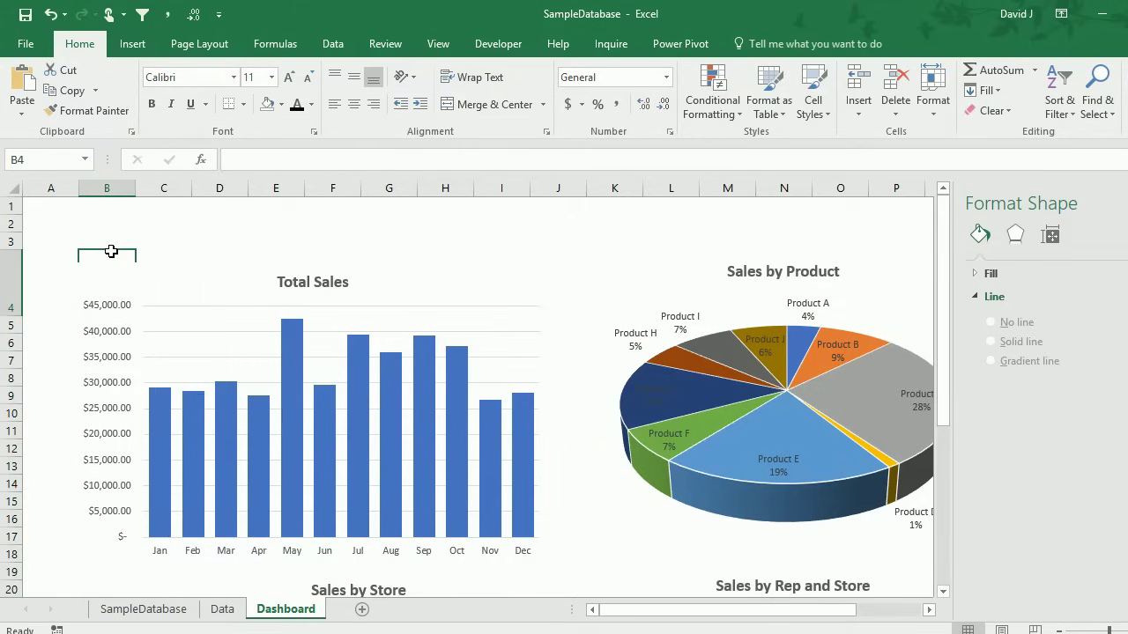
pyautogui.click(107, 187)
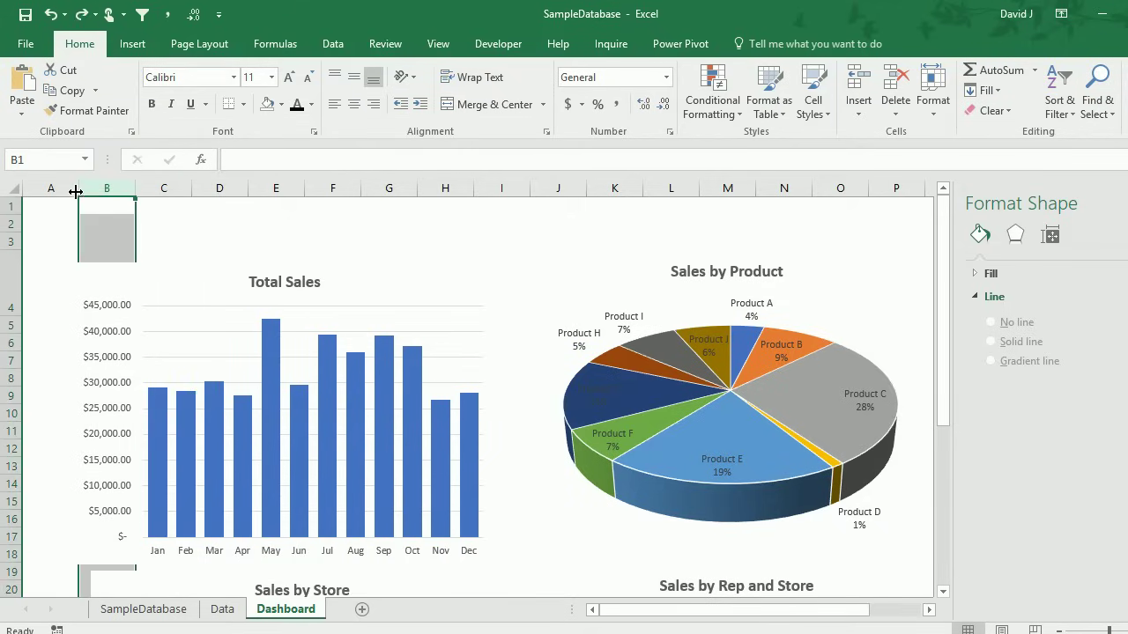
pyautogui.moveTo(78, 187); pyautogui.dragTo(134, 187)
pyautogui.hotkey('ctrl', 'z')
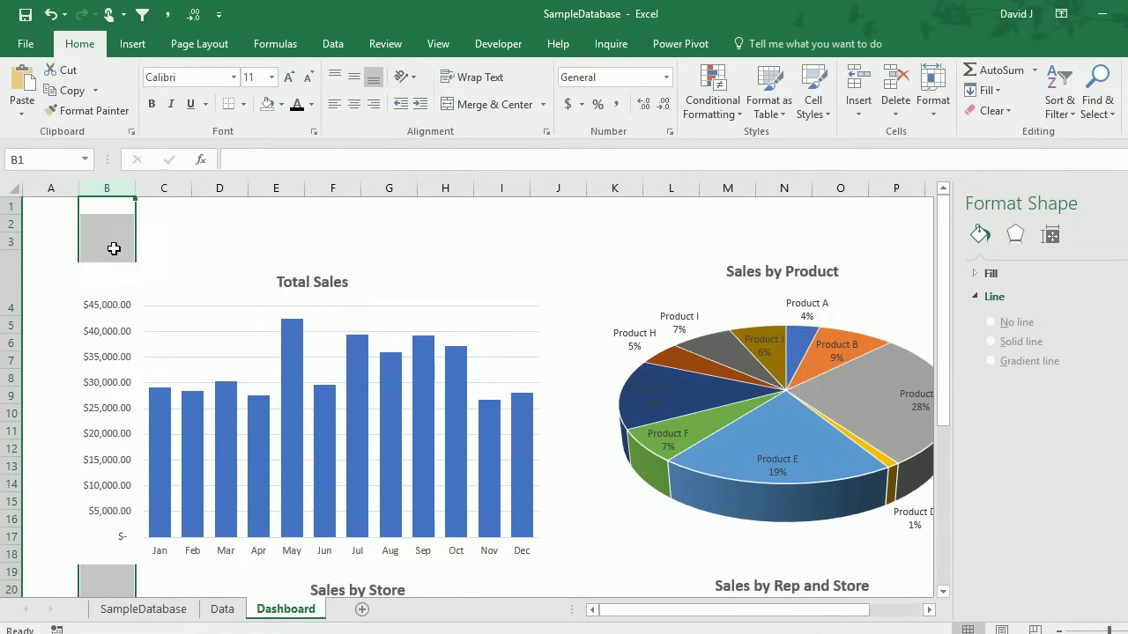
pyautogui.click(181, 276)
pyautogui.doubleClick(202, 279)
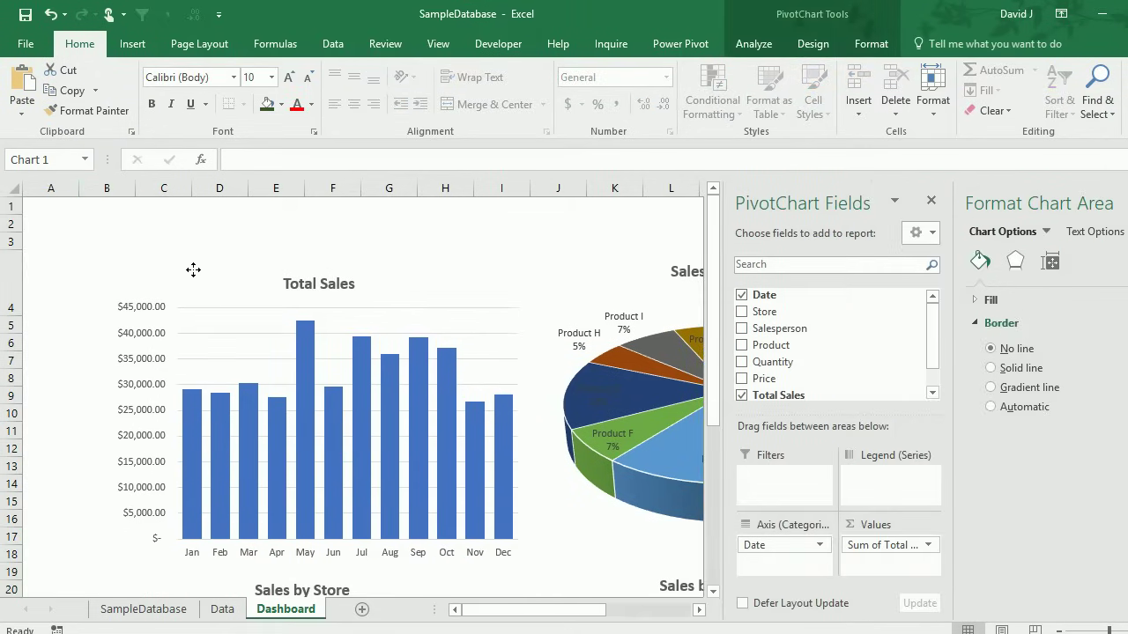
# - With the Total Sales chart selected, choose Store, Salesperson and Product in Insert Slicers
pyautogui.click(149, 241)
pyautogui.click(58, 201)
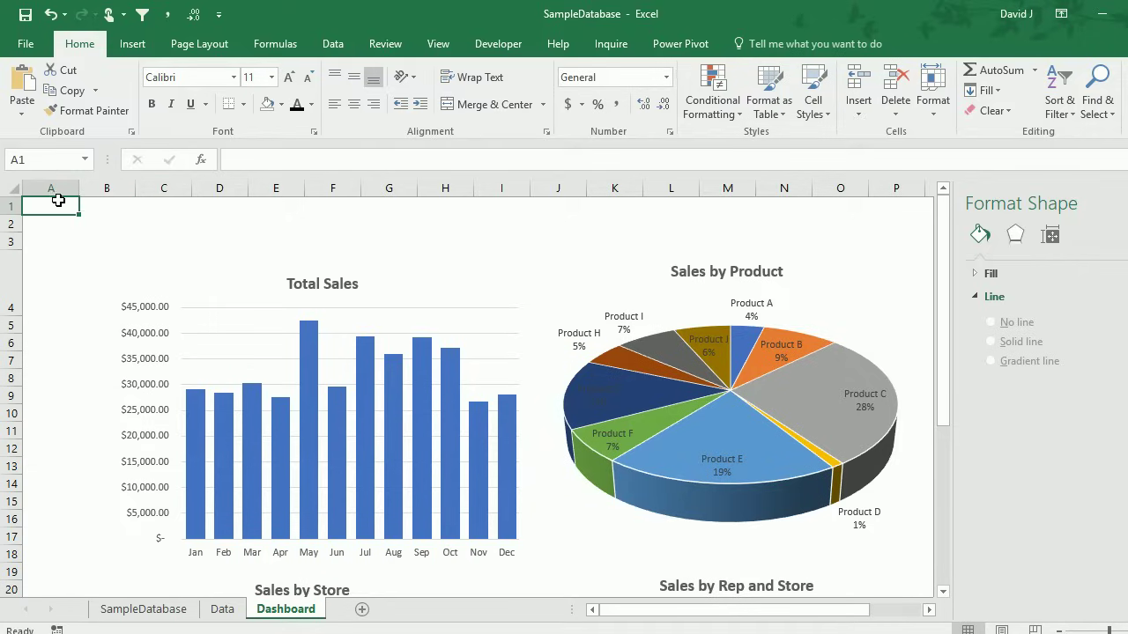
pyautogui.click(264, 325)
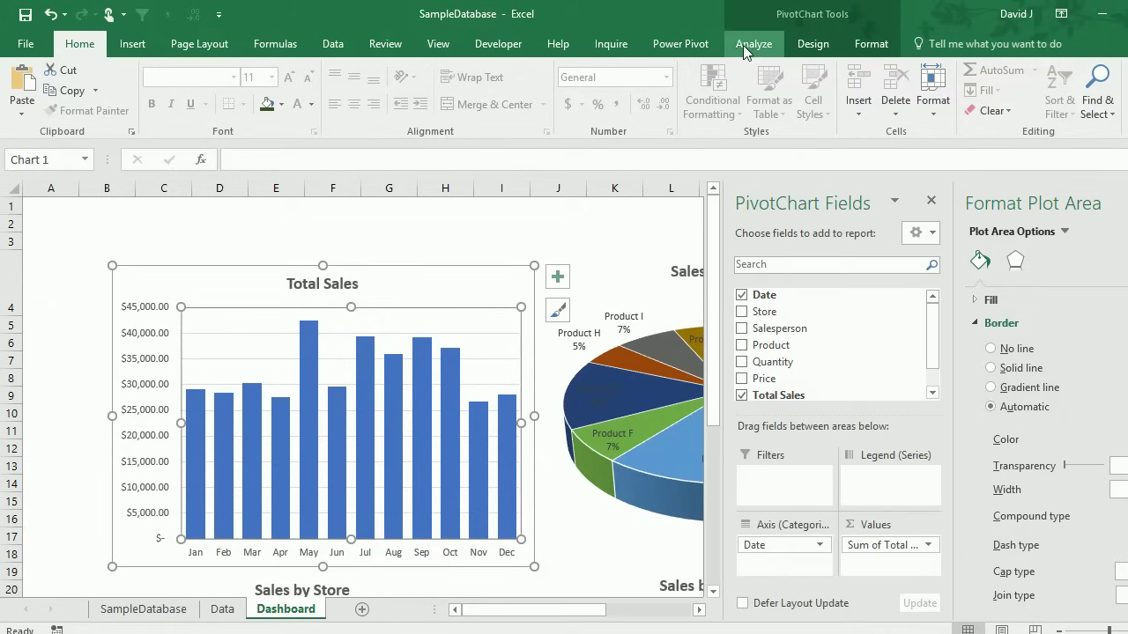
pyautogui.click(132, 44)
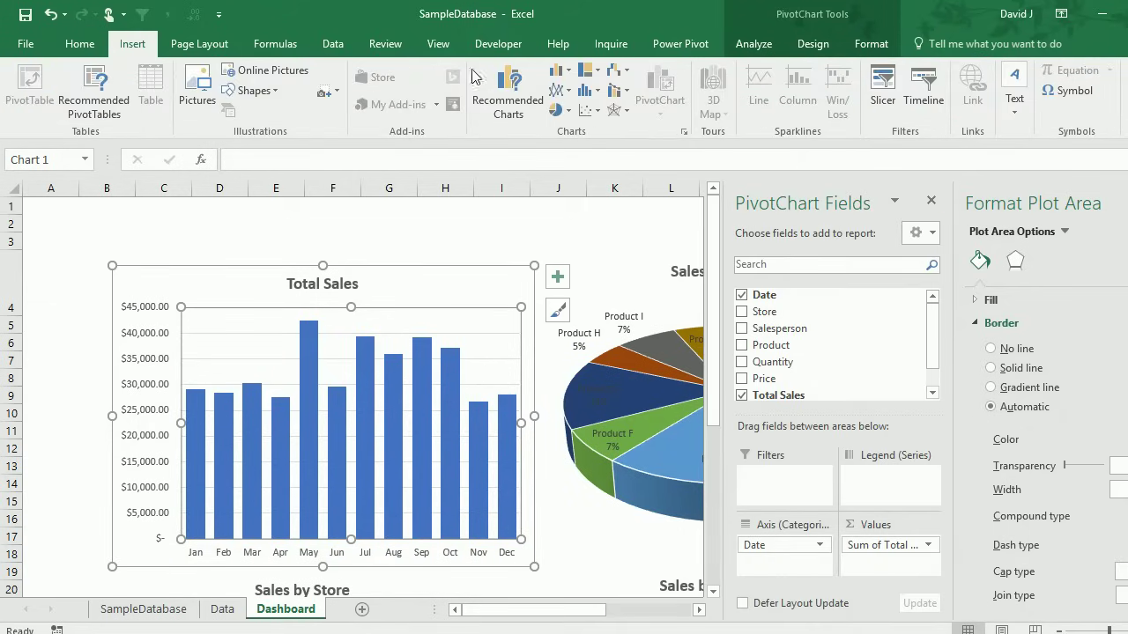
pyautogui.click(883, 88)
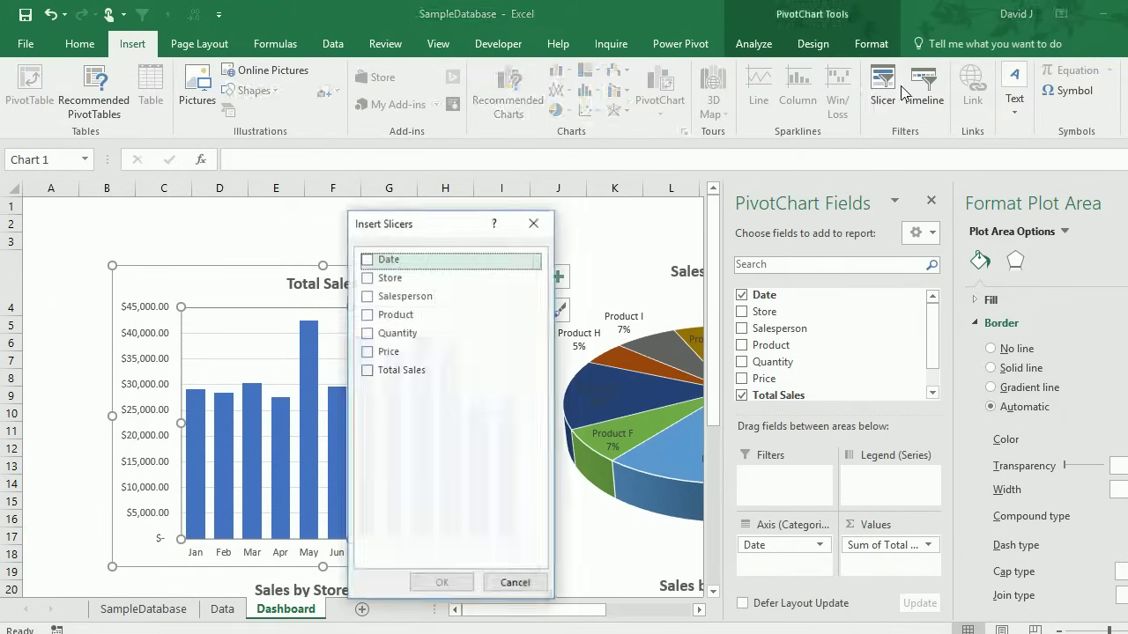
pyautogui.click(374, 282)
pyautogui.click(368, 298)
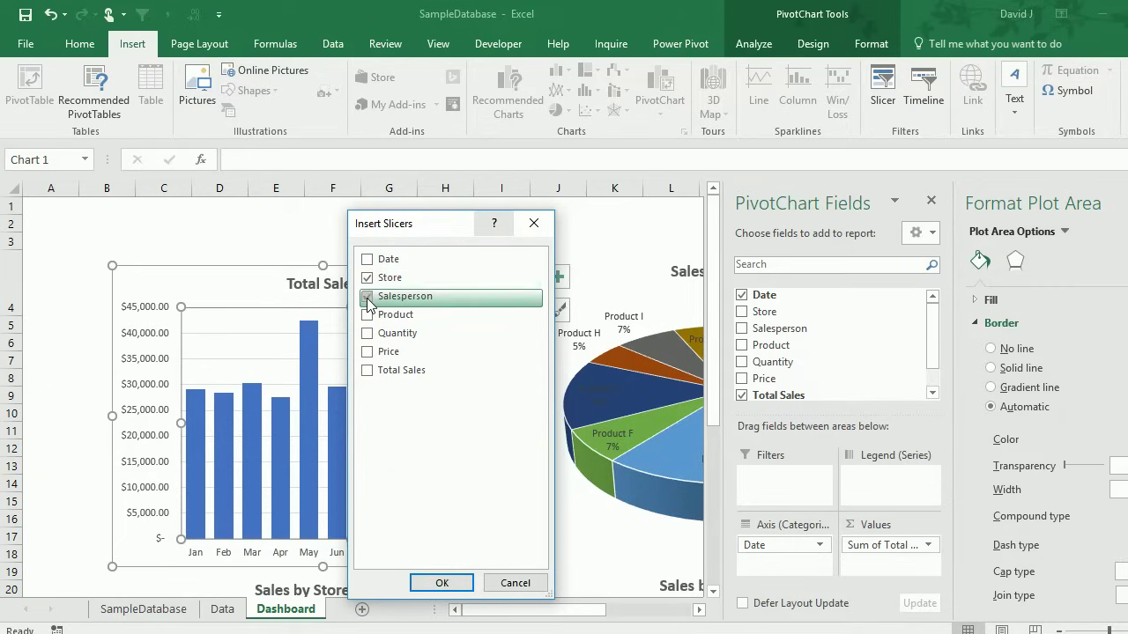
pyautogui.click(368, 315)
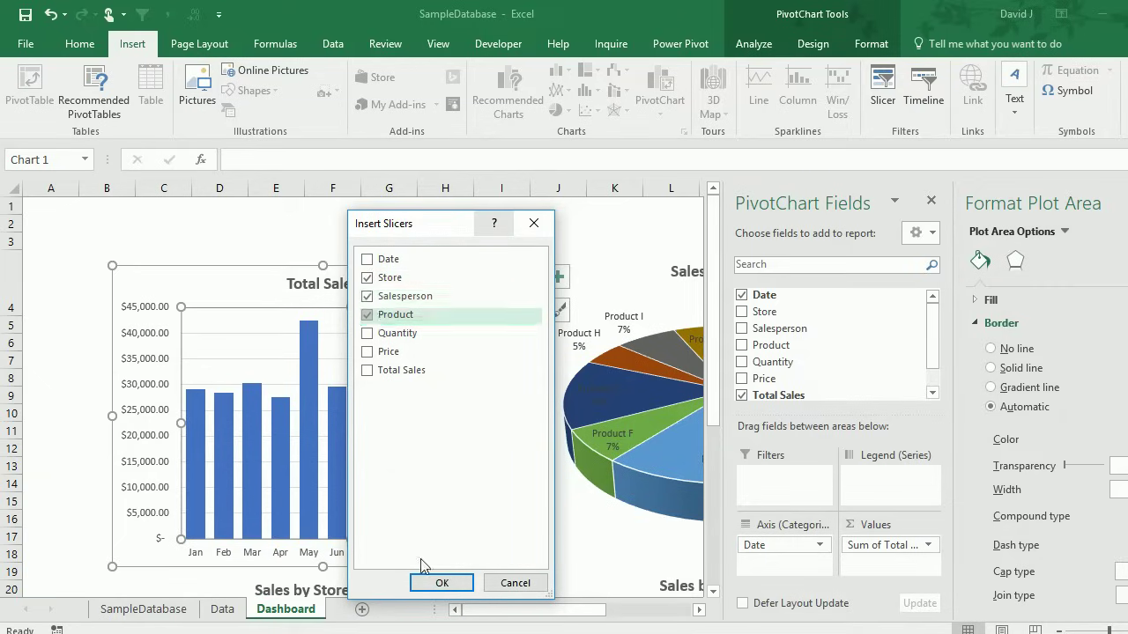
# - Create the three slicers and place the Store slicer top-left at 2.14 cm by 8.41 cm
pyautogui.click(438, 584)
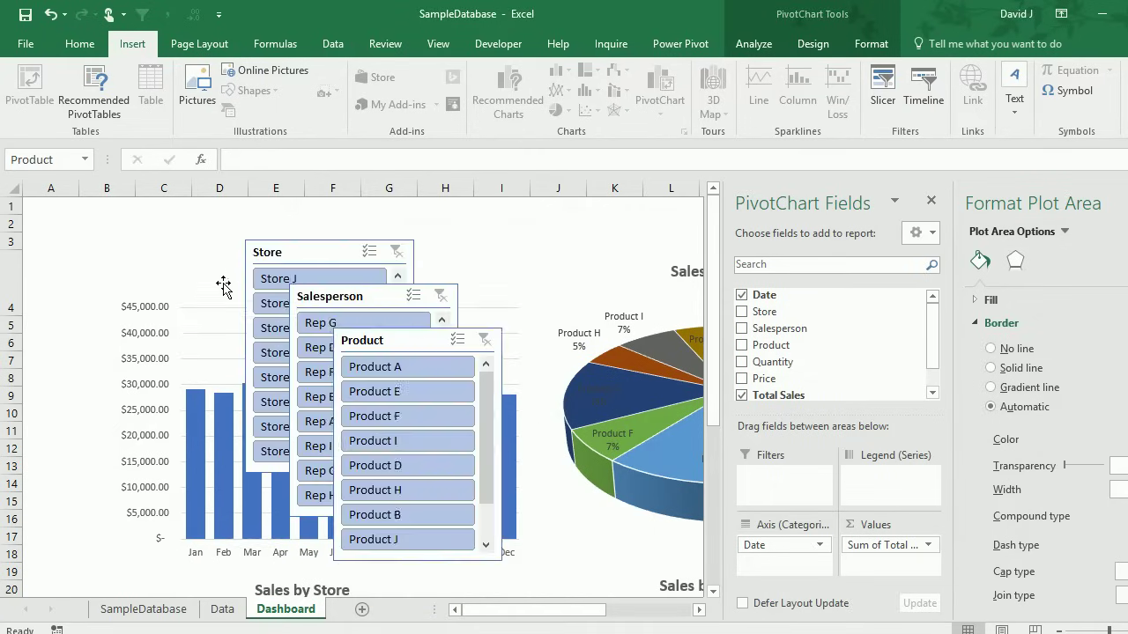
pyautogui.moveTo(246, 255); pyautogui.dragTo(29, 246)
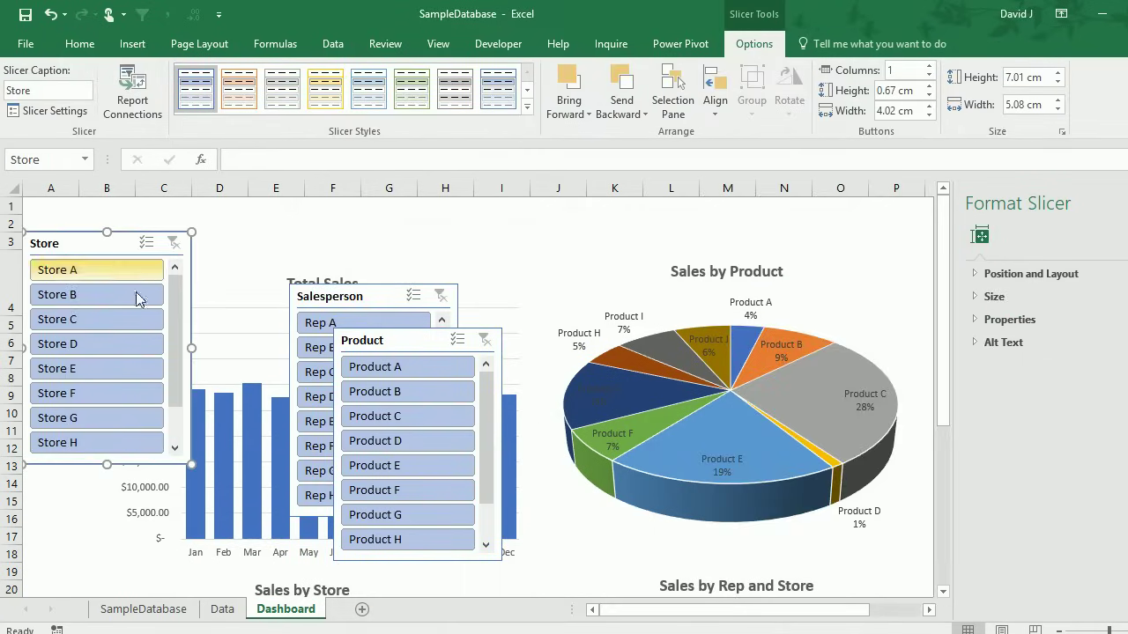
pyautogui.moveTo(191, 343); pyautogui.dragTo(117, 358)
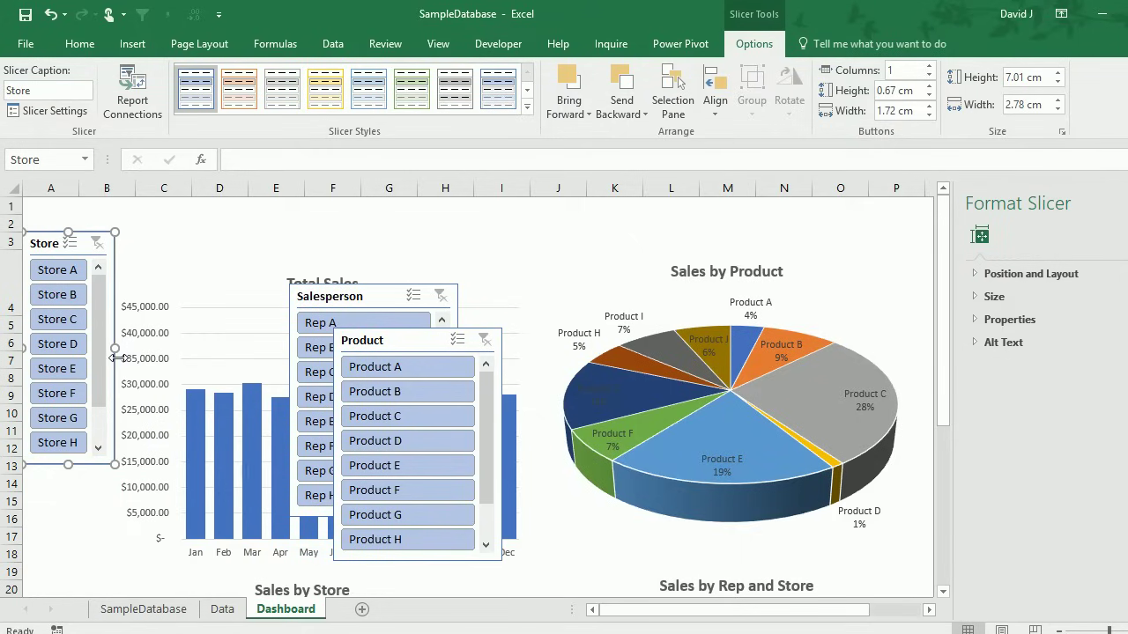
pyautogui.moveTo(46, 240); pyautogui.dragTo(45, 205)
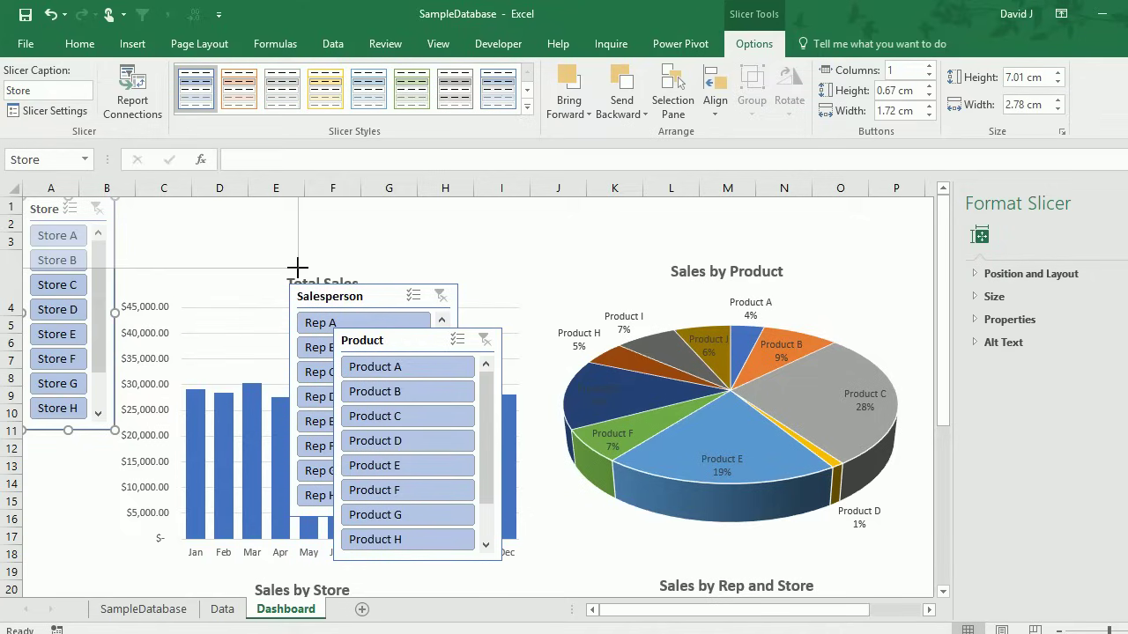
pyautogui.moveTo(301, 267); pyautogui.dragTo(303, 267)
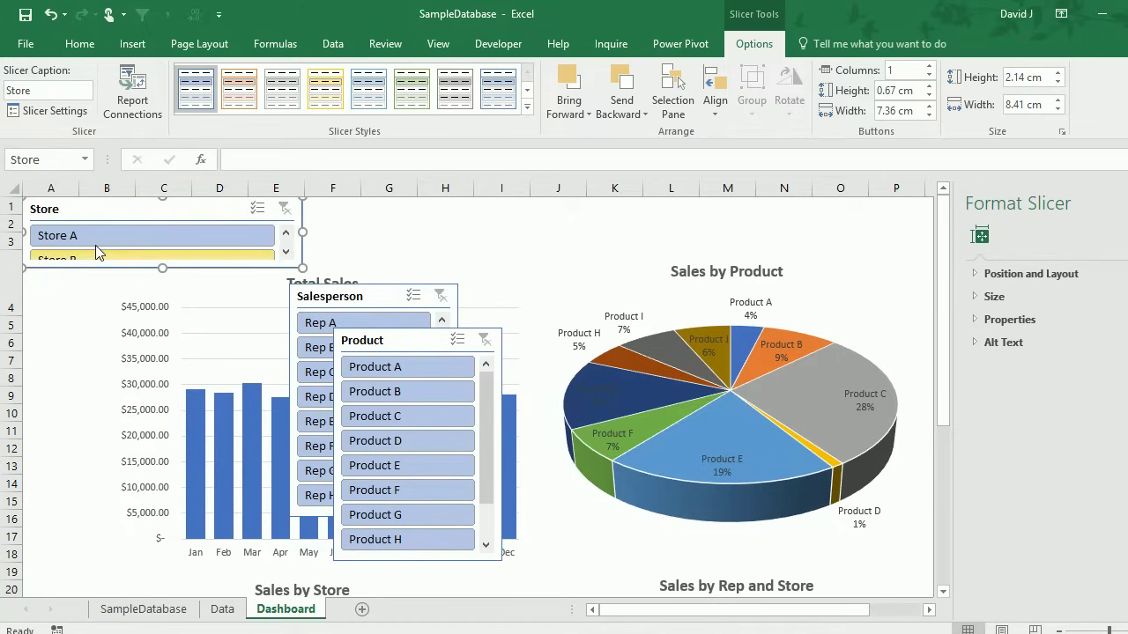
# - Show the Store slicer's buttons in three columns with two full rows visible
pyautogui.moveTo(160, 266)
pyautogui.mouseDown()
pyautogui.moveTo(164, 329)
pyautogui.moveTo(165, 269)
pyautogui.mouseUp()
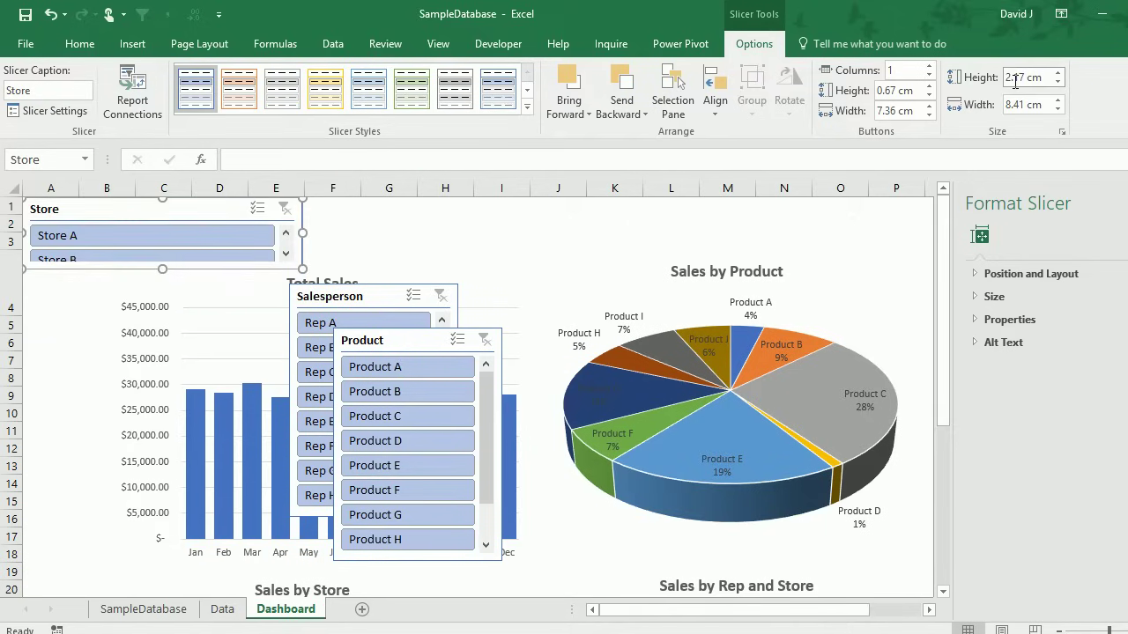
pyautogui.click(929, 66)
pyautogui.click(929, 66)
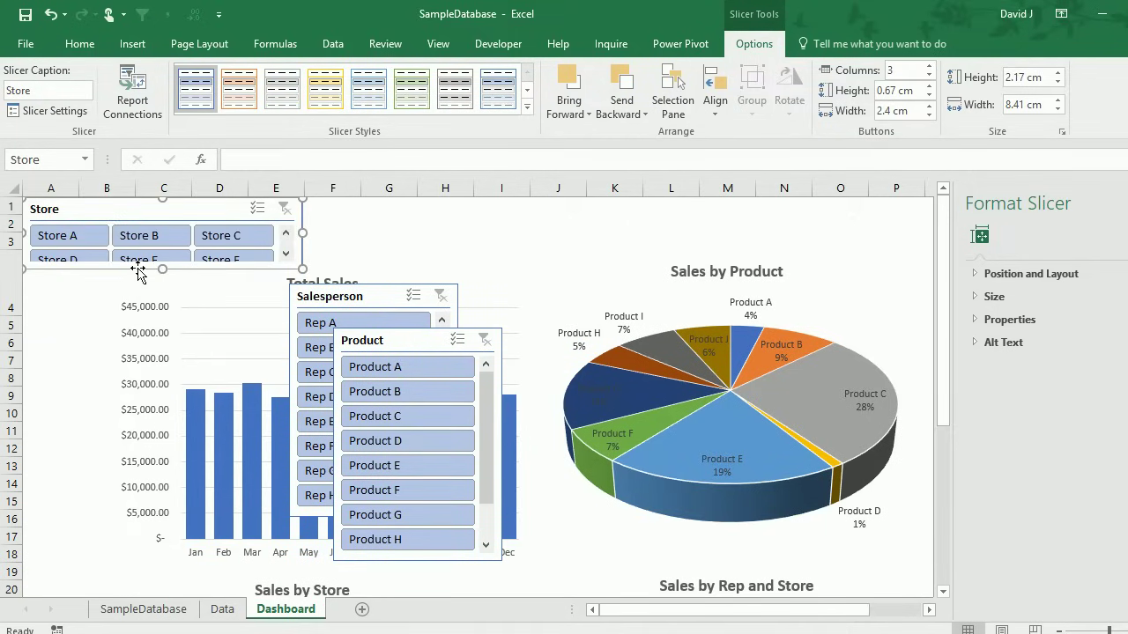
pyautogui.moveTo(157, 269); pyautogui.dragTo(160, 281)
# - Place the Salesperson slicer beside Store, wide and short, with buttons in 4 columns
pyautogui.moveTo(342, 299); pyautogui.dragTo(352, 206)
pyautogui.moveTo(402, 339); pyautogui.dragTo(746, 266)
pyautogui.click(464, 429)
pyautogui.moveTo(470, 430); pyautogui.dragTo(584, 274)
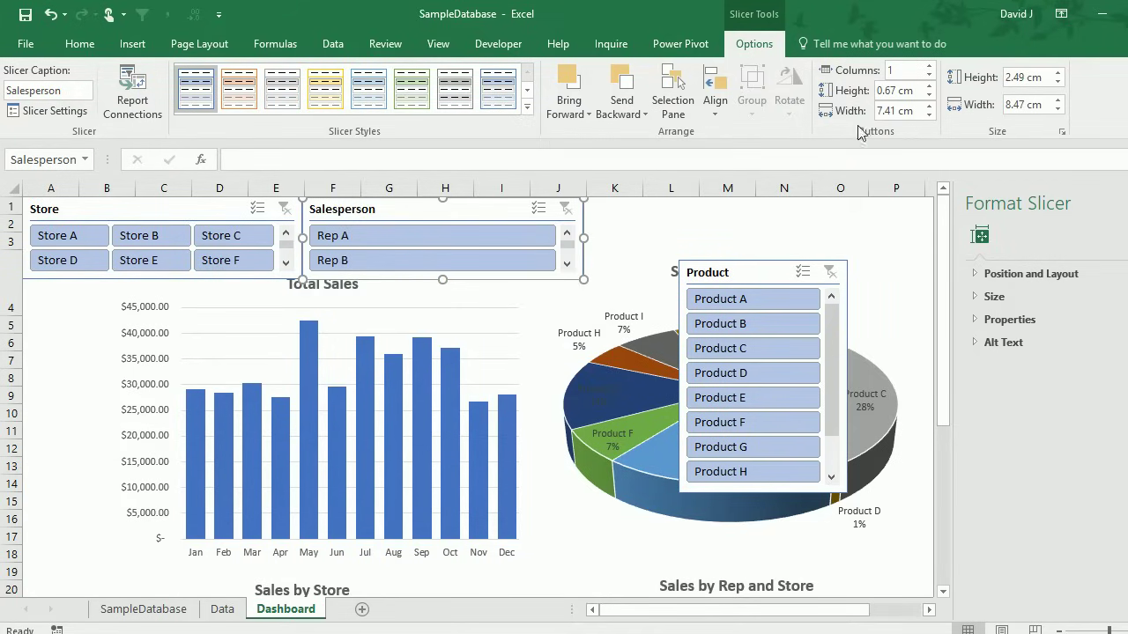
pyautogui.click(929, 66)
pyautogui.click(930, 66)
pyautogui.click(929, 66)
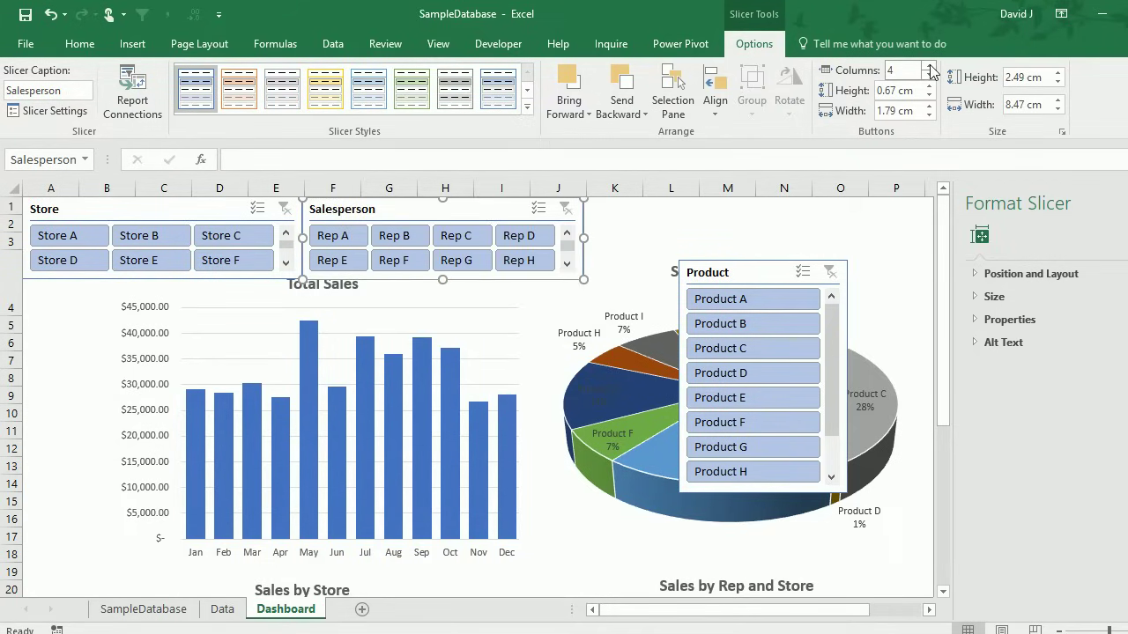
# - Place the Product slicer beside Salesperson, wide and short, with buttons in 3 columns
pyautogui.moveTo(730, 271); pyautogui.dragTo(635, 206)
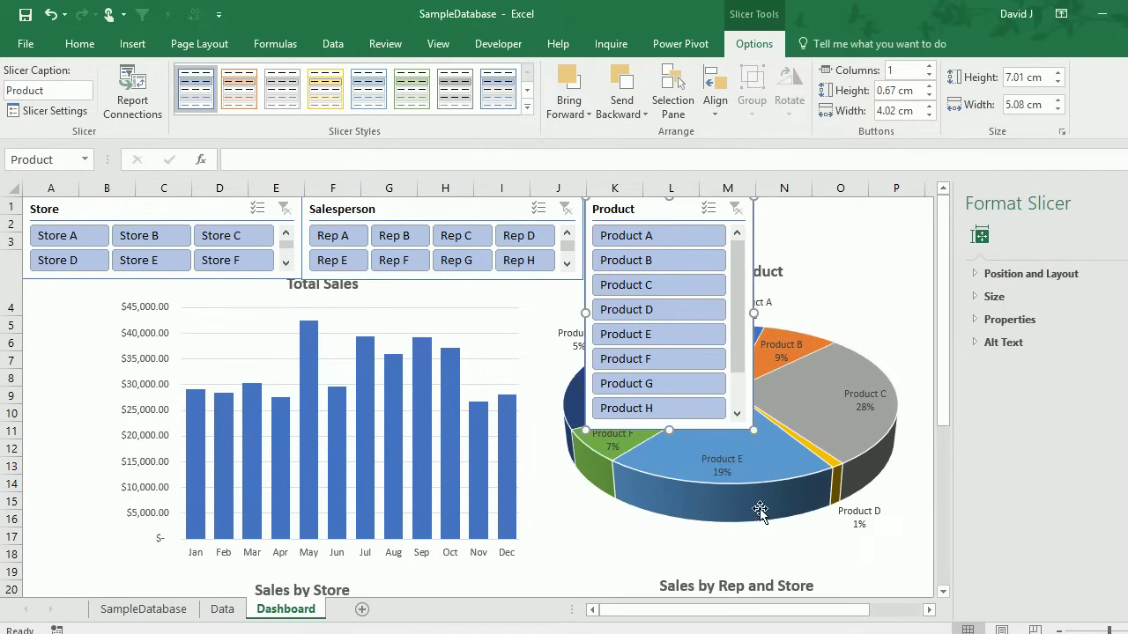
pyautogui.moveTo(751, 427); pyautogui.dragTo(890, 280)
pyautogui.click(930, 67)
pyautogui.click(929, 67)
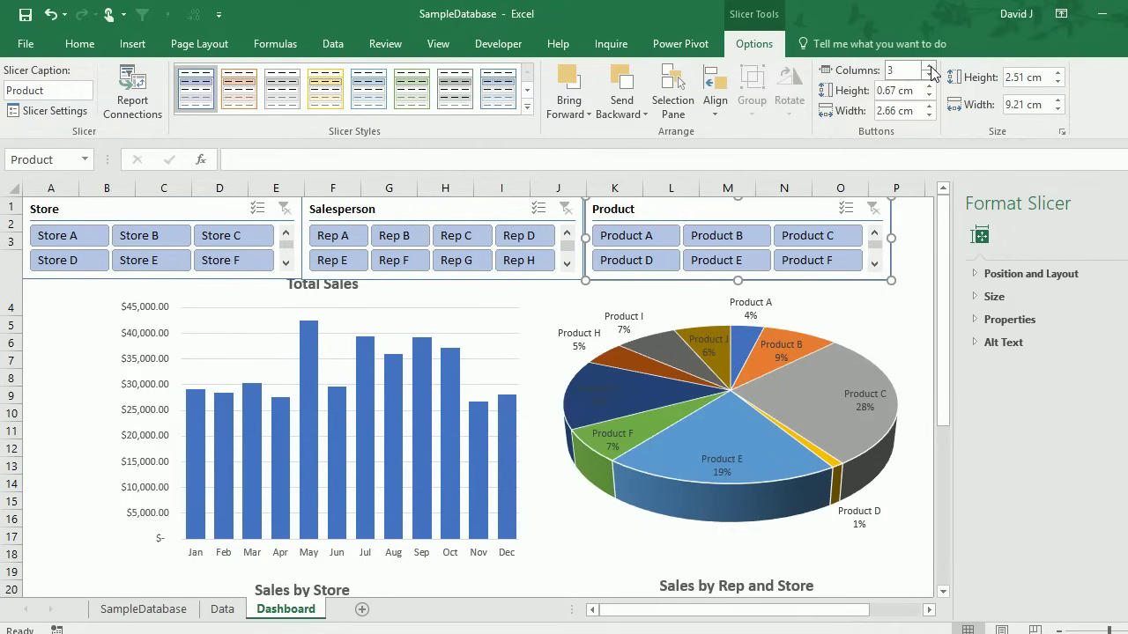
pyautogui.click(204, 308)
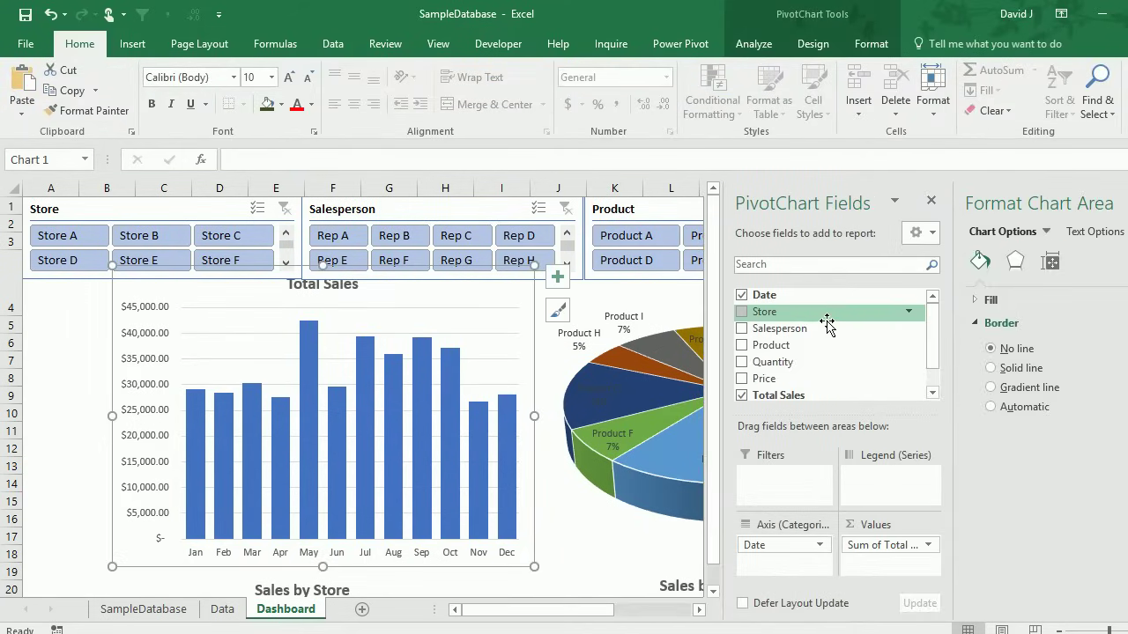
# - Drag Date into the Filters area of the pie, Sales by Store and Sales by Rep and Store charts
pyautogui.click(622, 301)
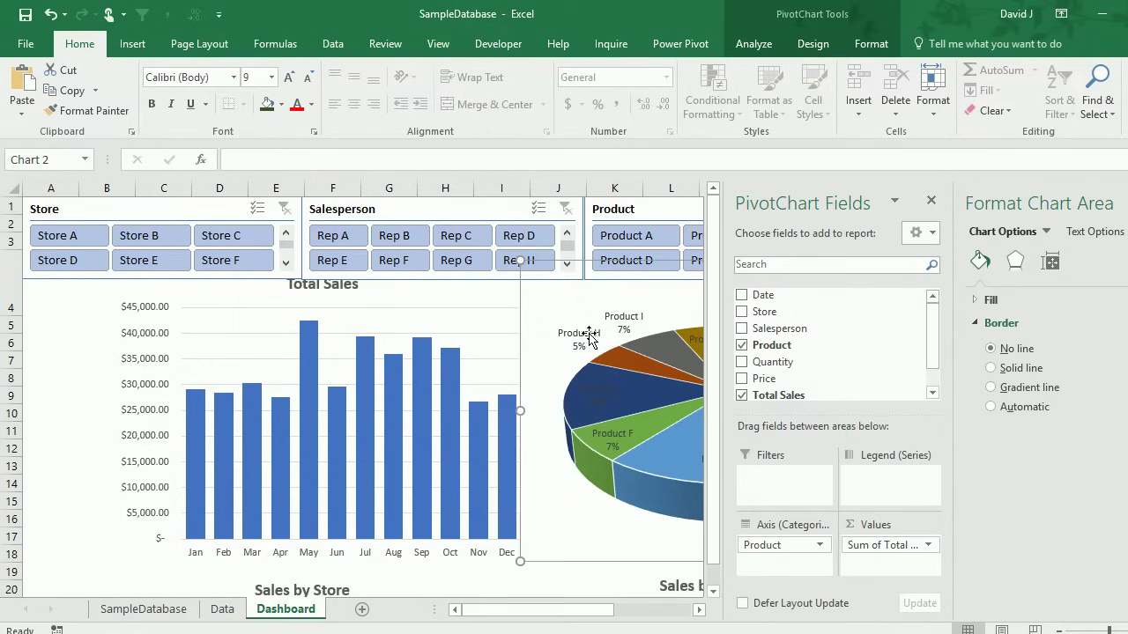
pyautogui.moveTo(760, 295); pyautogui.dragTo(790, 474)
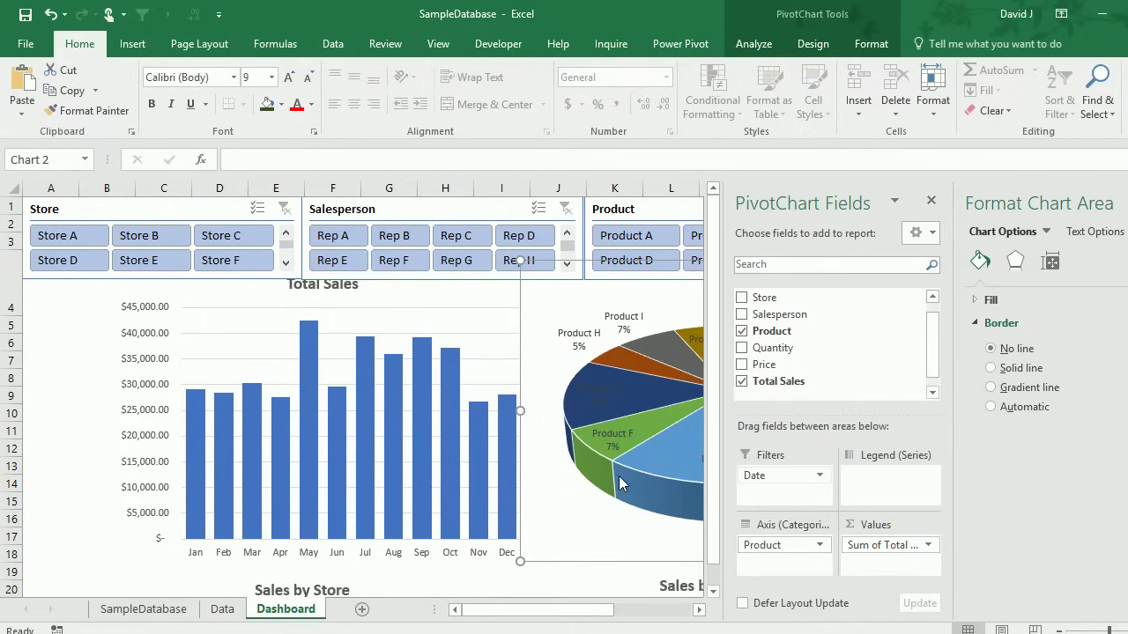
pyautogui.scroll(-2, 348, 448)
pyautogui.click(340, 446)
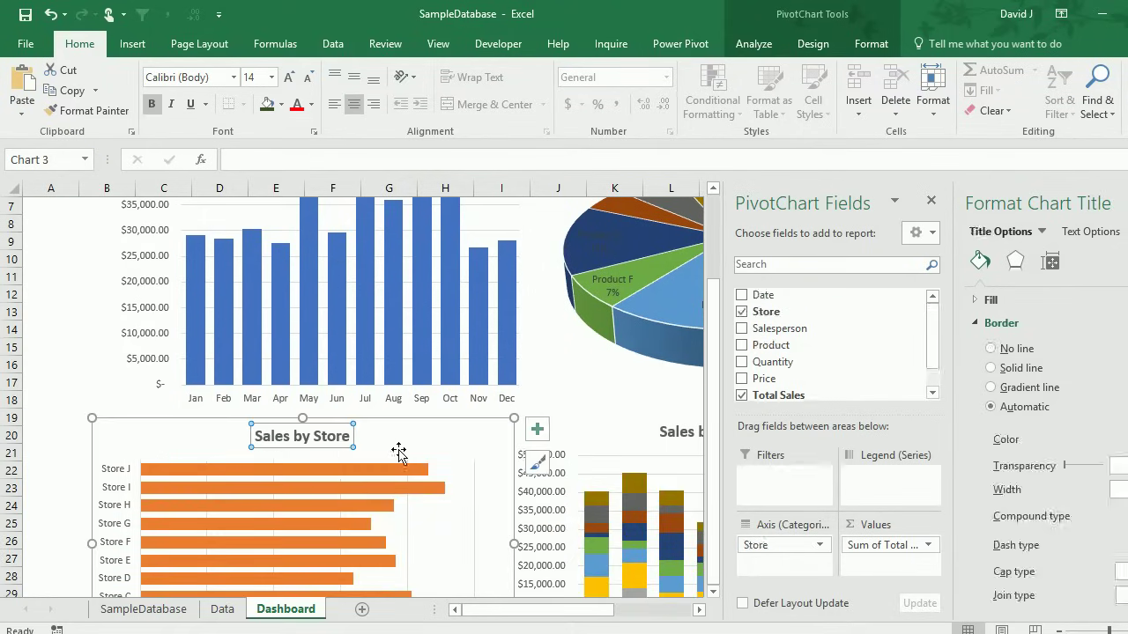
pyautogui.moveTo(797, 300); pyautogui.dragTo(797, 489)
pyautogui.click(626, 436)
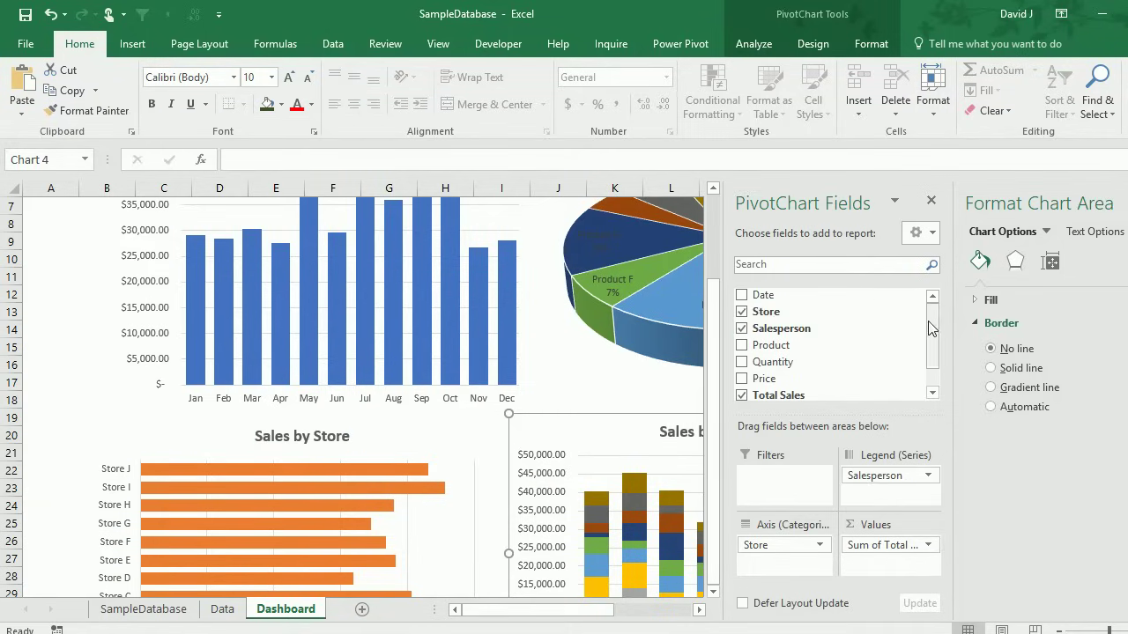
pyautogui.moveTo(791, 304); pyautogui.dragTo(788, 500)
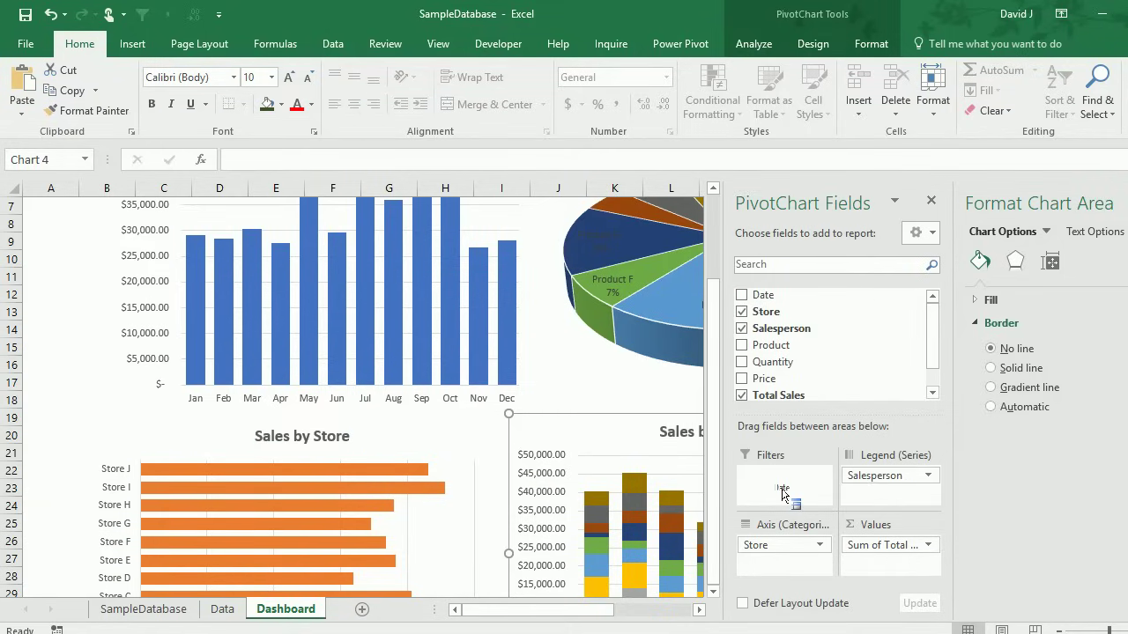
# - Insert a slicer for the Date field
pyautogui.click(132, 44)
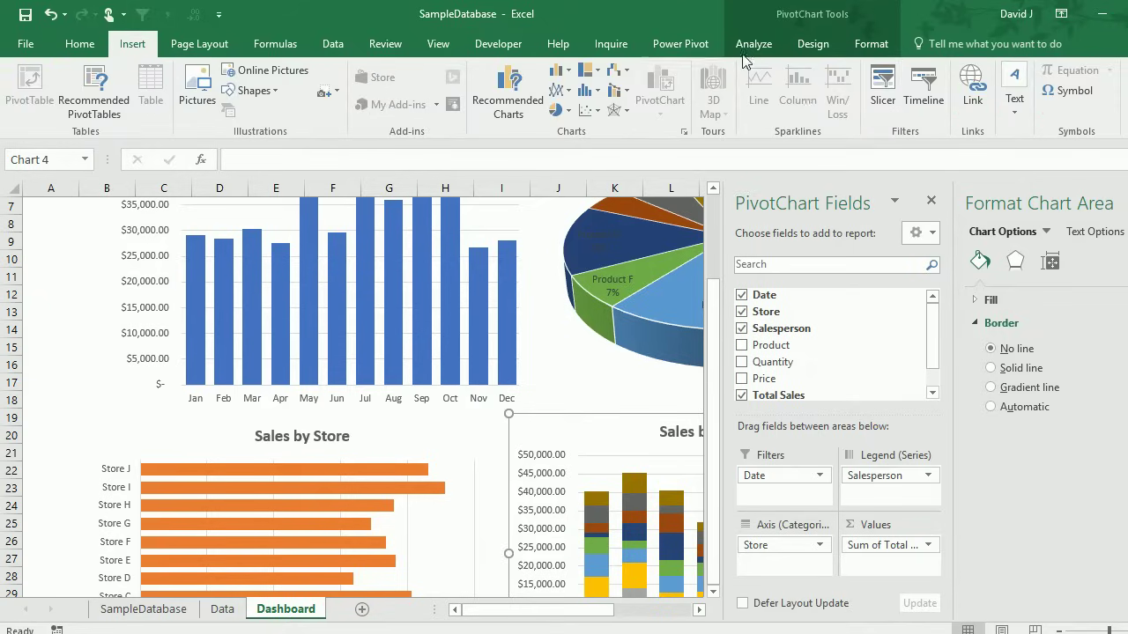
pyautogui.click(881, 98)
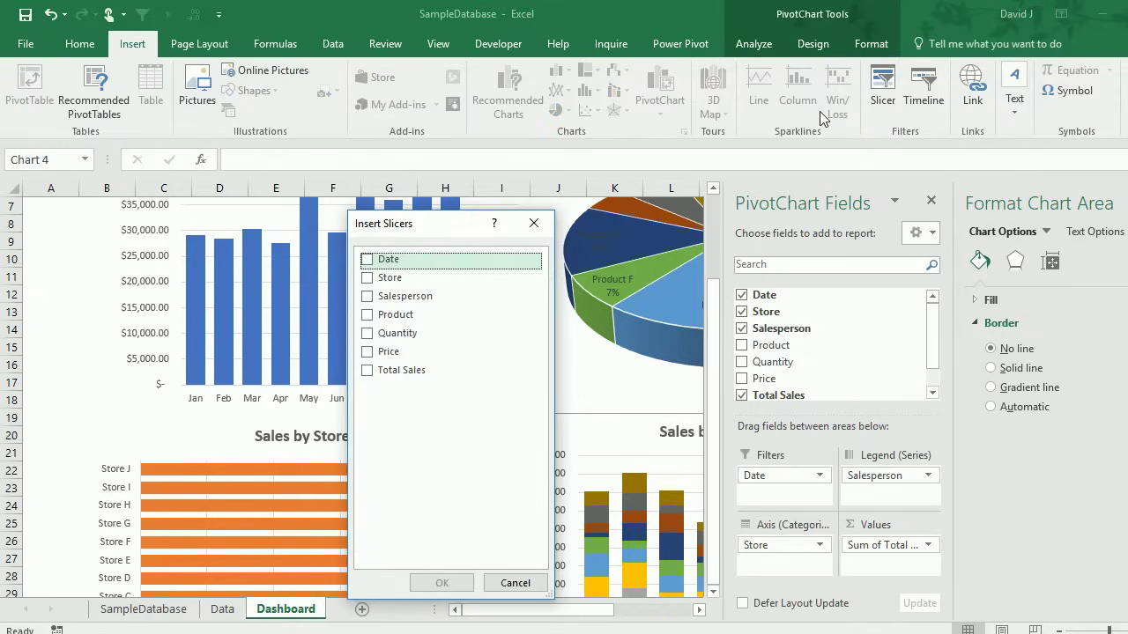
pyautogui.click(367, 261)
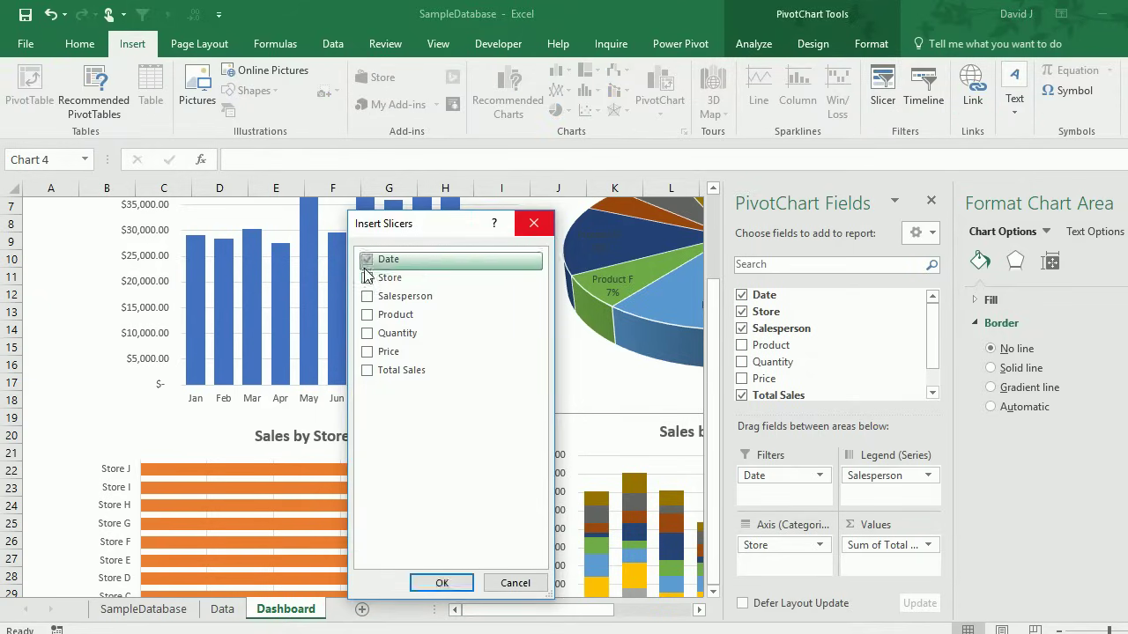
pyautogui.click(450, 582)
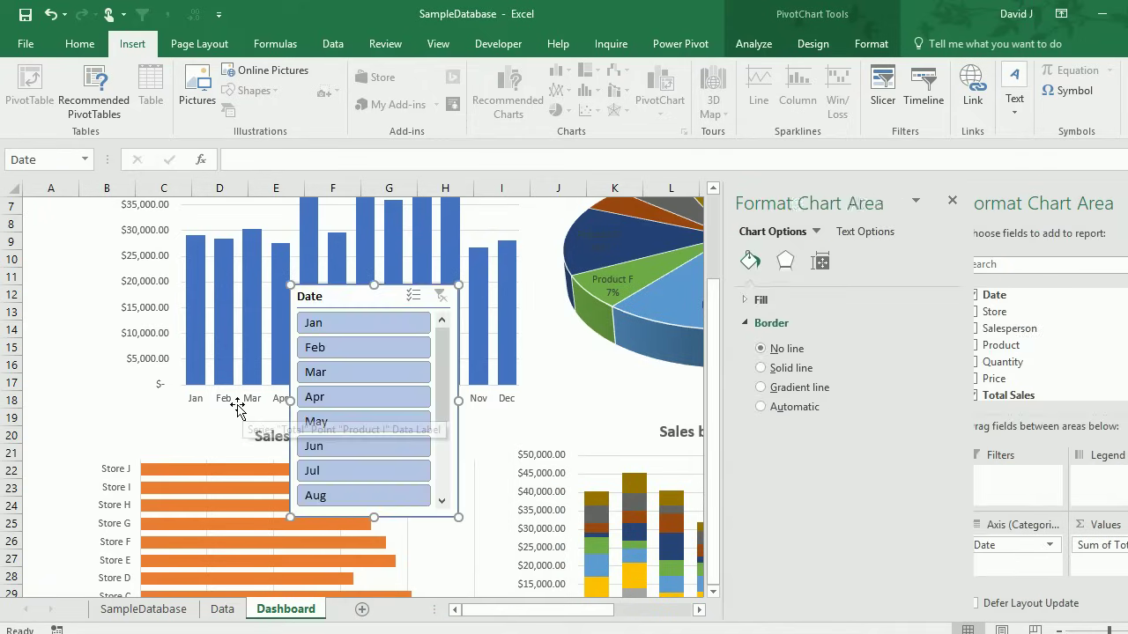
# - Move the Date slicer to the left edge under Store and narrow it to 3.12 cm
pyautogui.moveTo(340, 296); pyautogui.dragTo(78, 211)
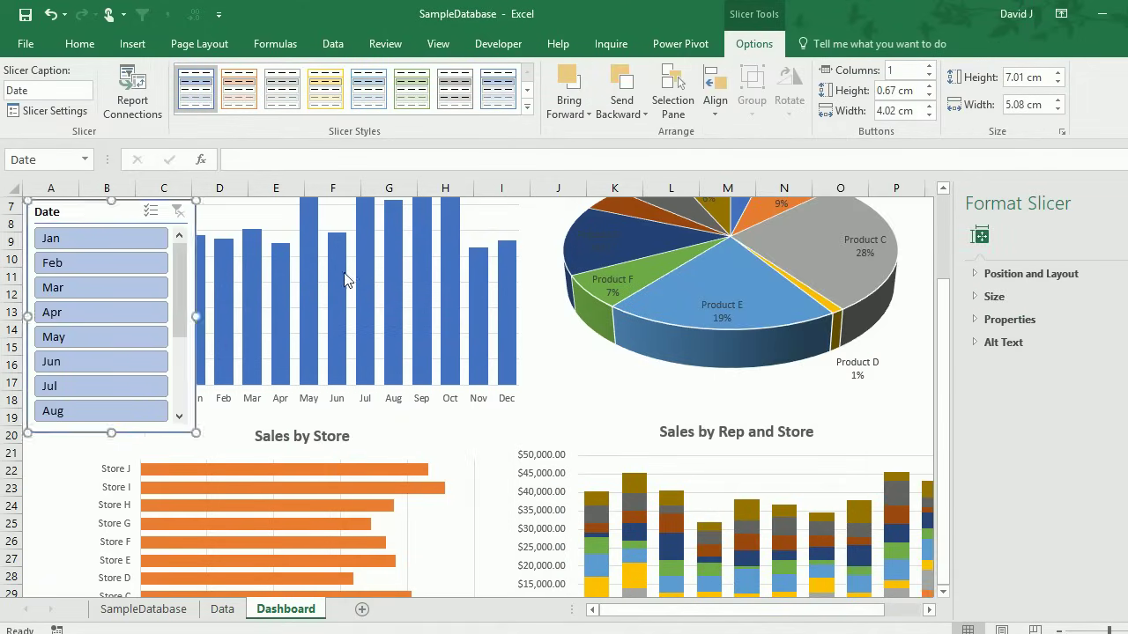
pyautogui.scroll(2, 923, 279)
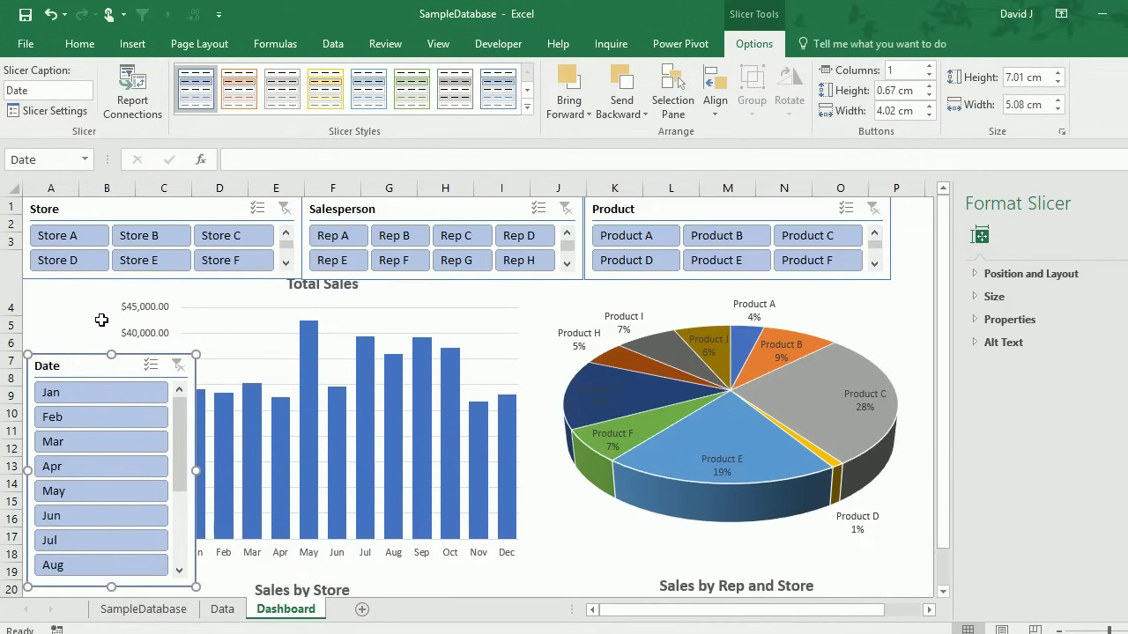
pyautogui.moveTo(61, 354); pyautogui.dragTo(58, 292)
pyautogui.moveTo(190, 396); pyautogui.dragTo(109, 397)
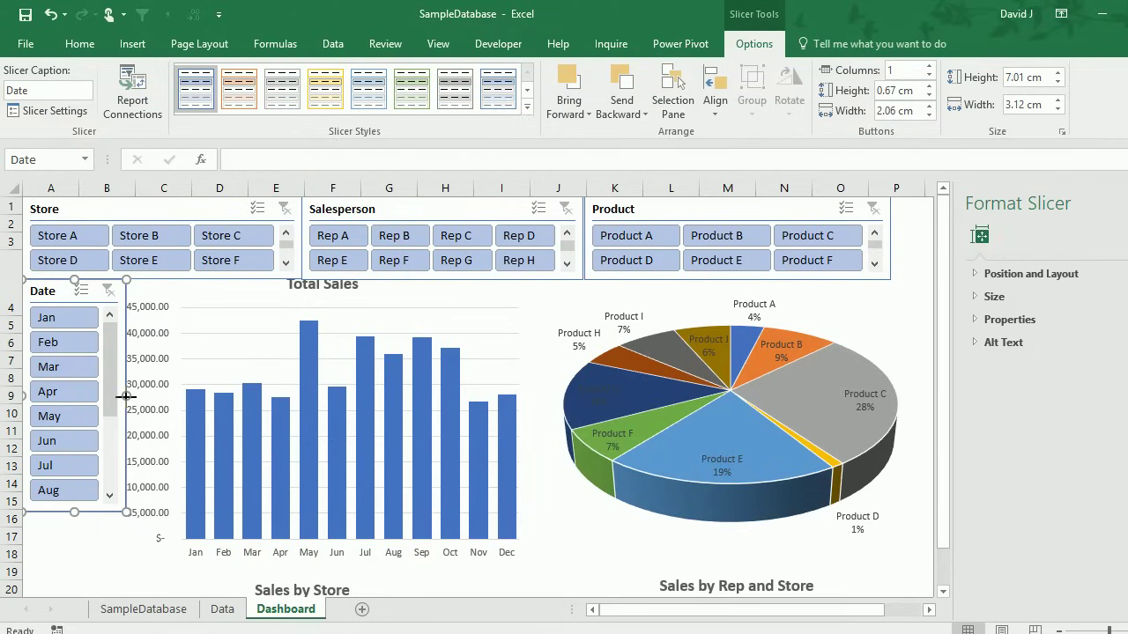
# - Nudge the Total Sales chart right and shift the Sales by Product pie's plot area
pyautogui.click(189, 475)
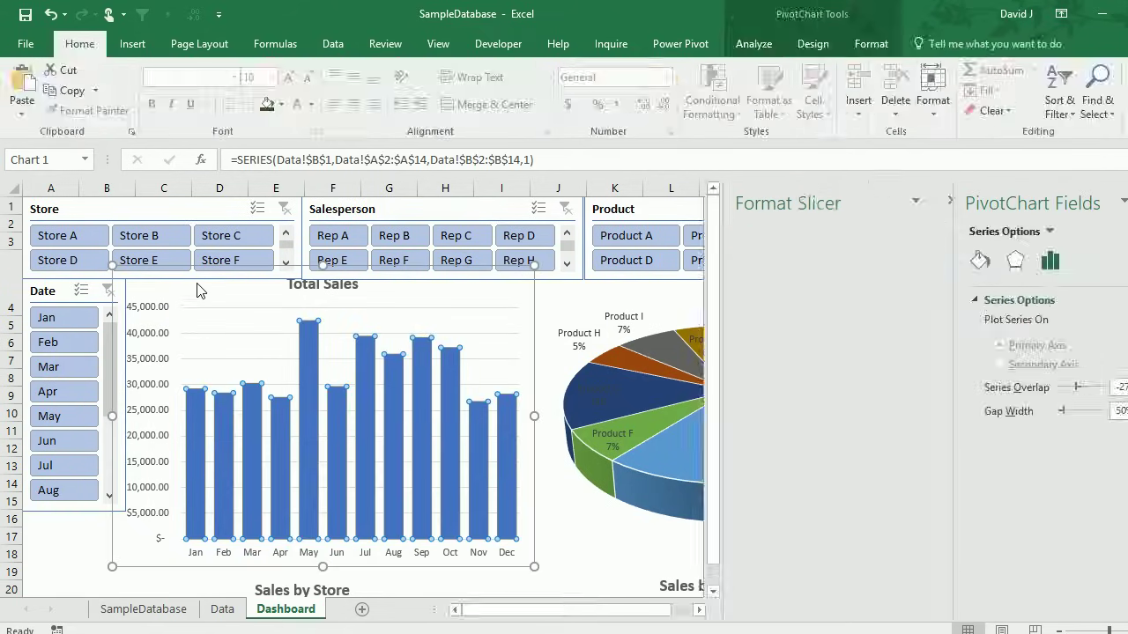
pyautogui.moveTo(148, 284); pyautogui.dragTo(158, 287)
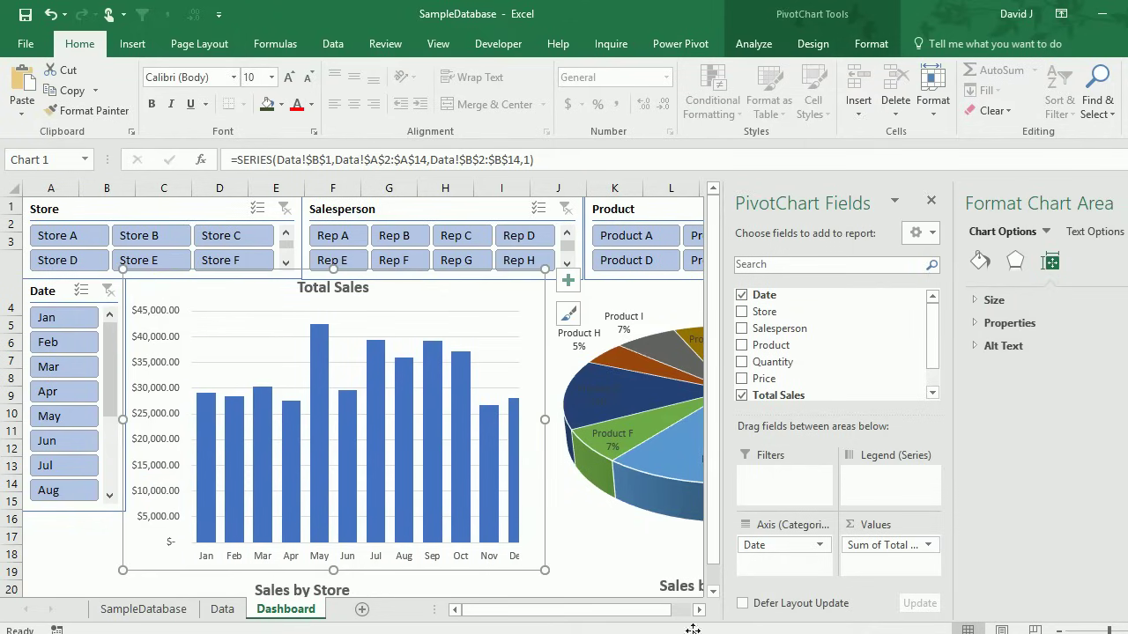
pyautogui.click(557, 547)
pyautogui.hscroll(4, 411, 544)
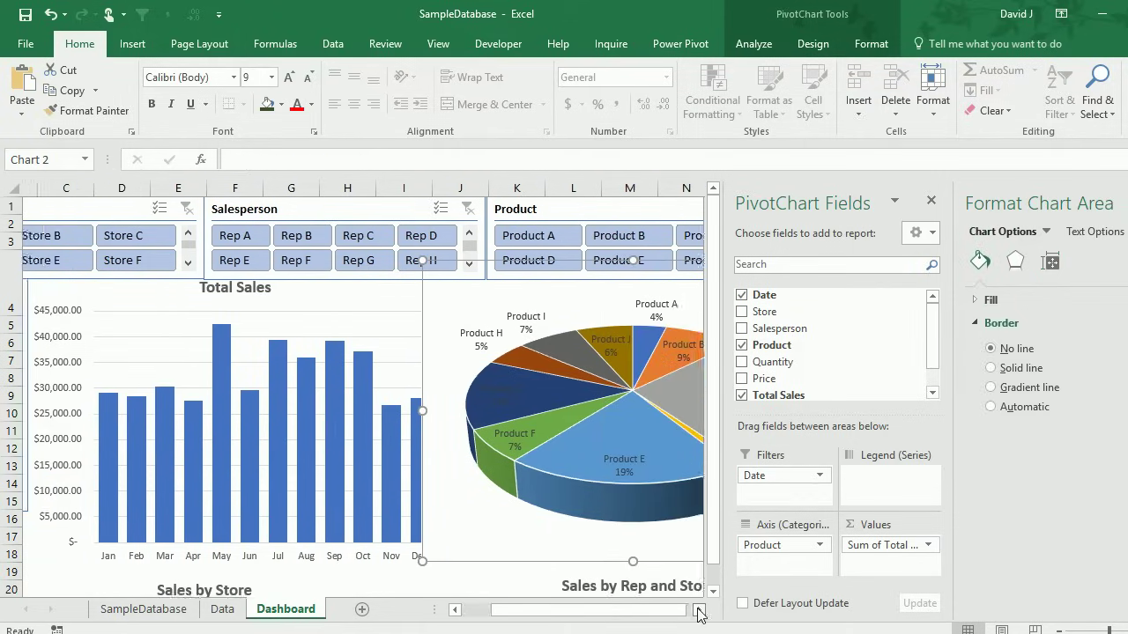
pyautogui.moveTo(411, 544); pyautogui.dragTo(323, 496)
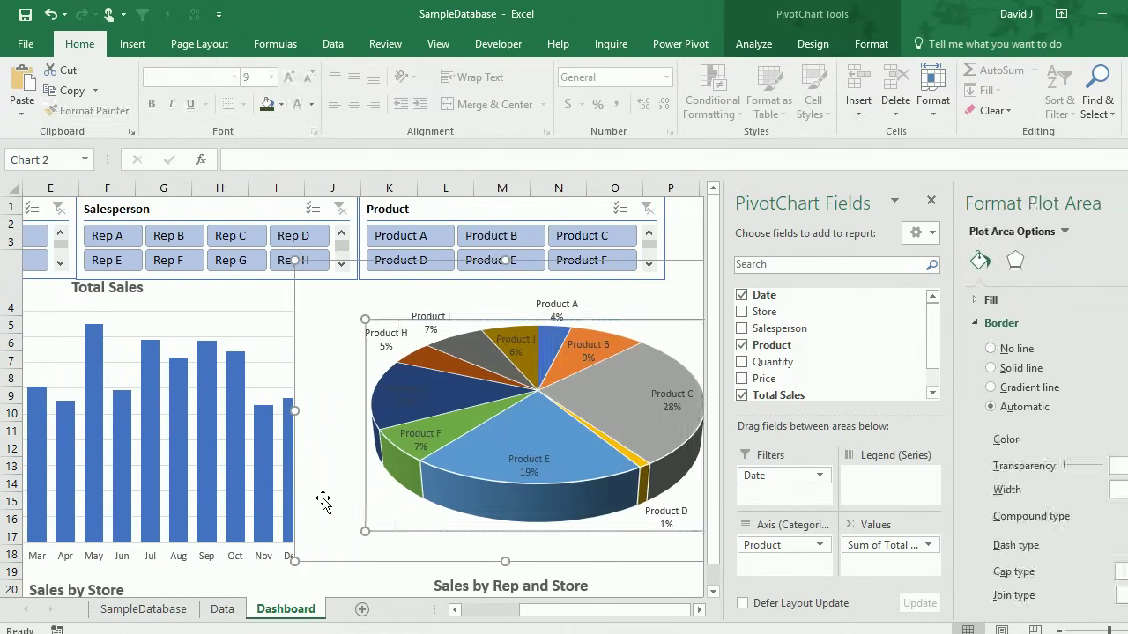
pyautogui.click(343, 497)
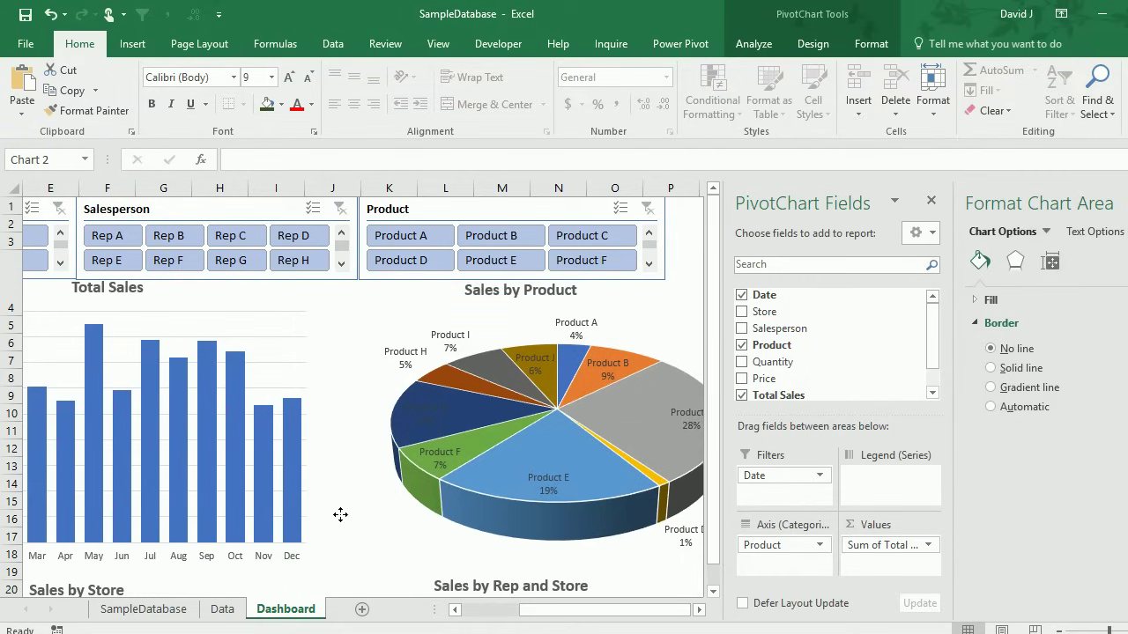
pyautogui.click(484, 610)
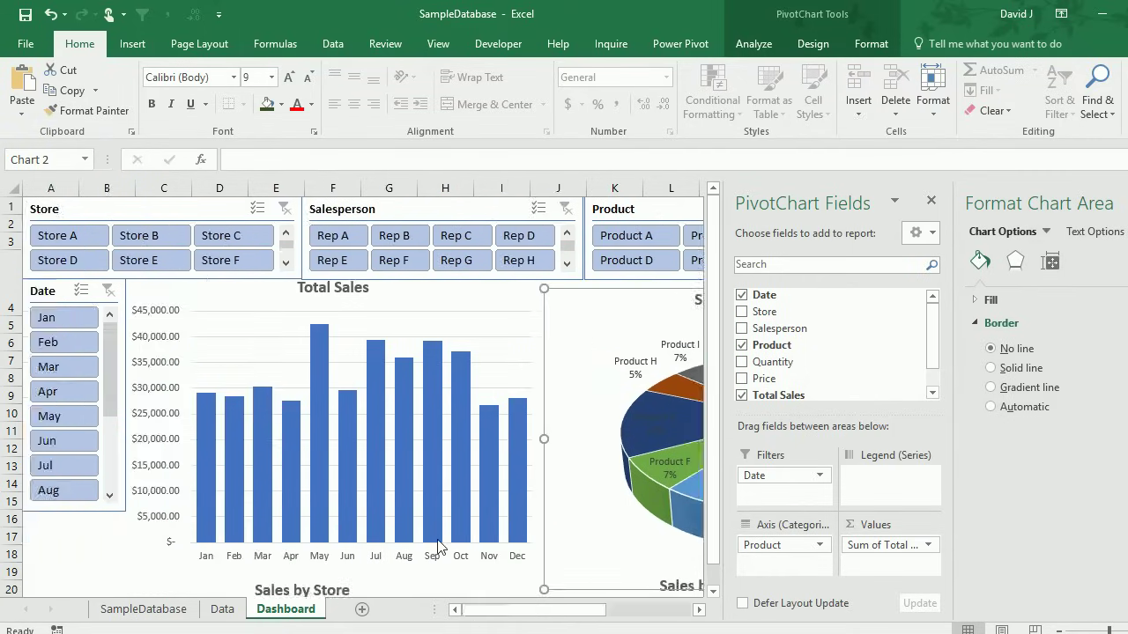
pyautogui.click(427, 305)
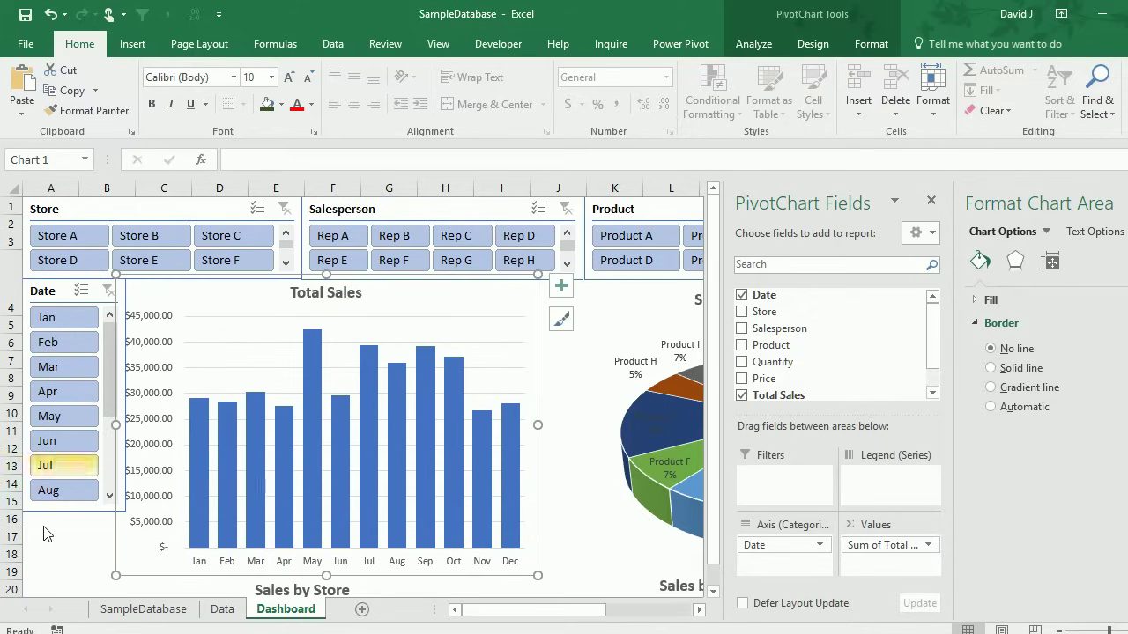
# - Lengthen the Date slicer into a tall column showing Jan through Dec
pyautogui.click(68, 510)
pyautogui.moveTo(74, 512); pyautogui.dragTo(75, 430)
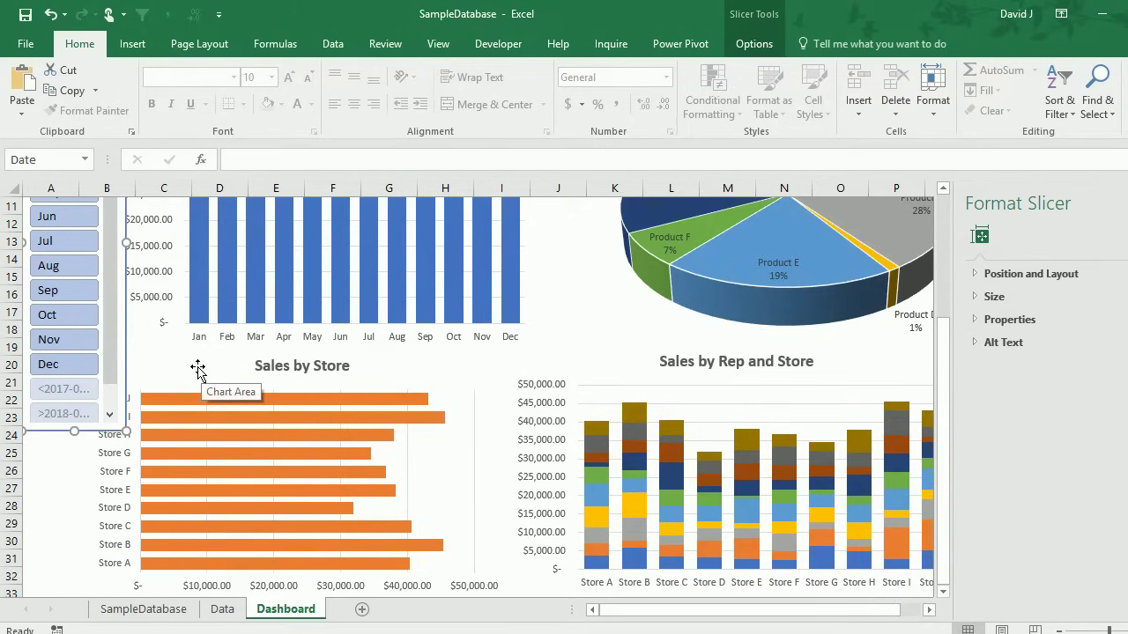
pyautogui.click(71, 487)
pyautogui.scroll(4, 219, 370)
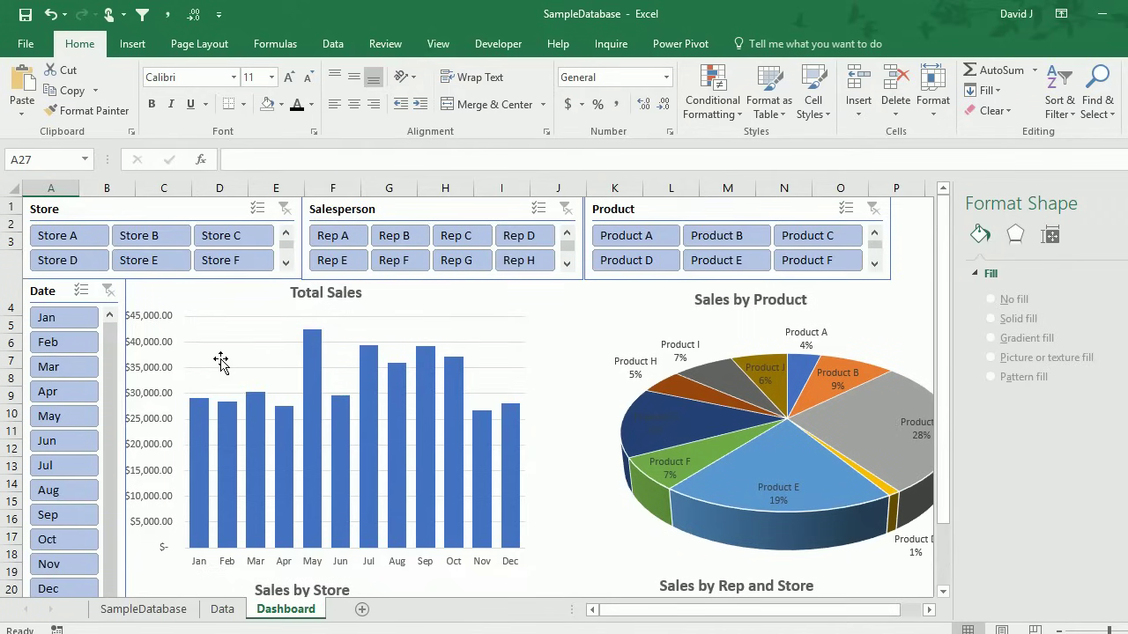
pyautogui.click(171, 294)
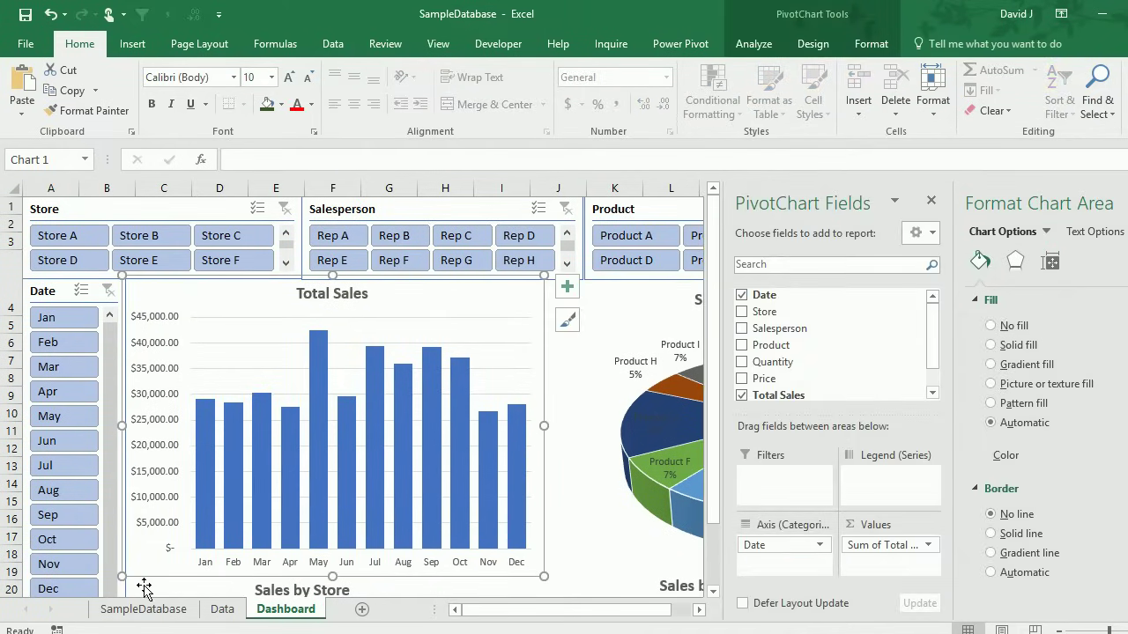
# - Move the Sales by Store and Sales by Rep and Store charts slightly right
pyautogui.scroll(-2, 709, 390)
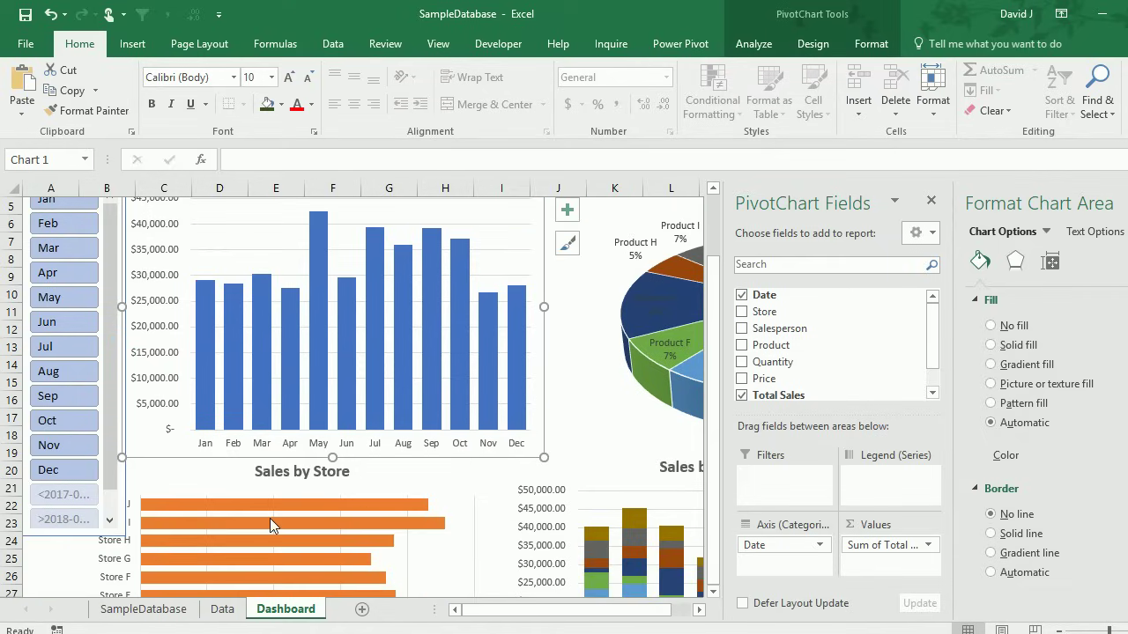
pyautogui.click(151, 470)
pyautogui.moveTo(161, 470); pyautogui.dragTo(202, 470)
pyautogui.moveTo(536, 608); pyautogui.dragTo(556, 608)
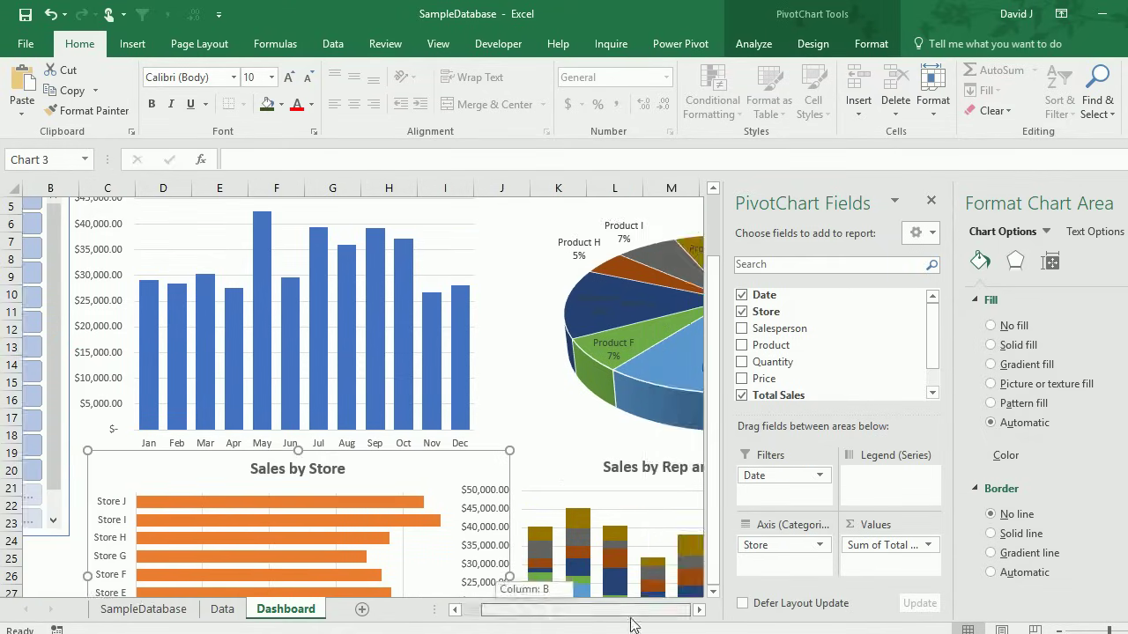
pyautogui.click(565, 473)
pyautogui.moveTo(574, 463); pyautogui.dragTo(623, 467)
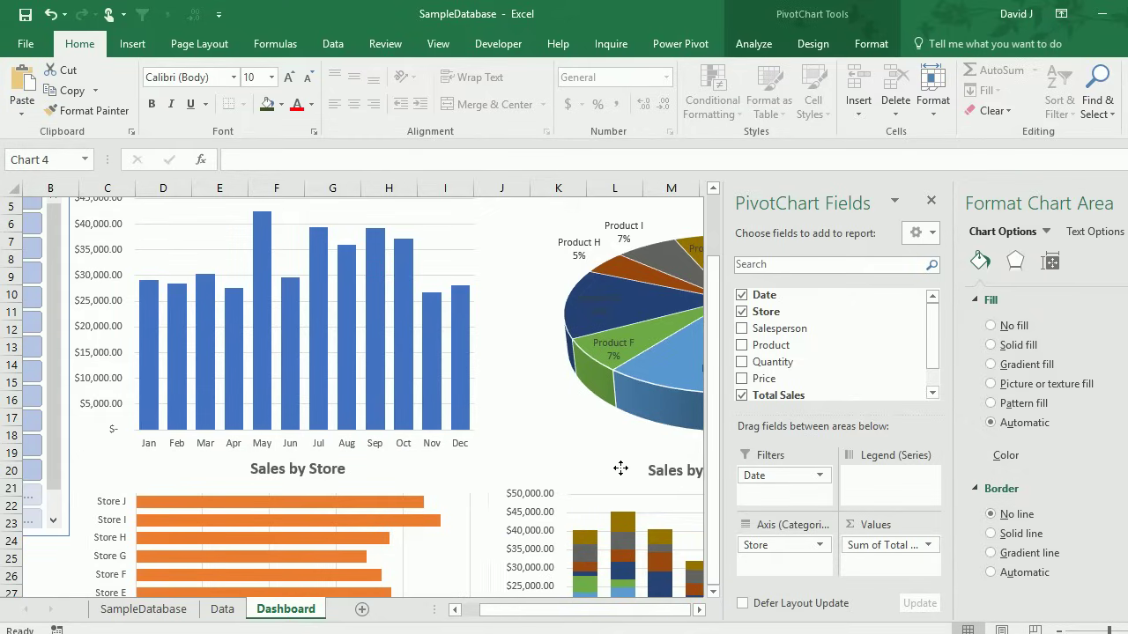
pyautogui.scroll(-4, 532, 404)
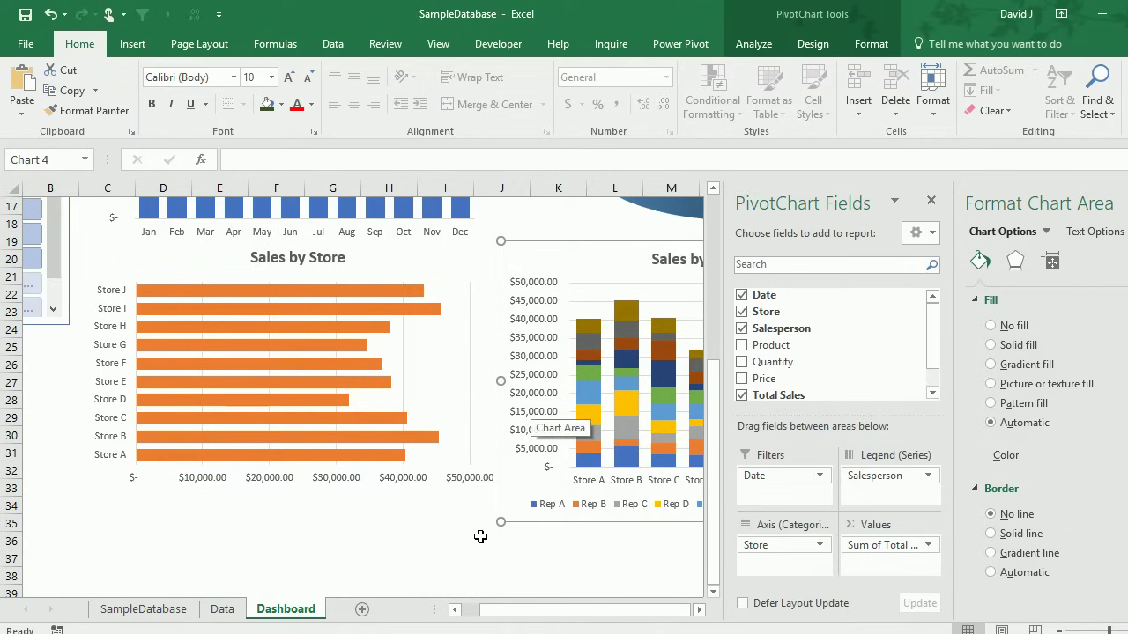
pyautogui.click(483, 539)
# - Stretch the Sales by Store chart taller from its bottom handle
pyautogui.click(377, 463)
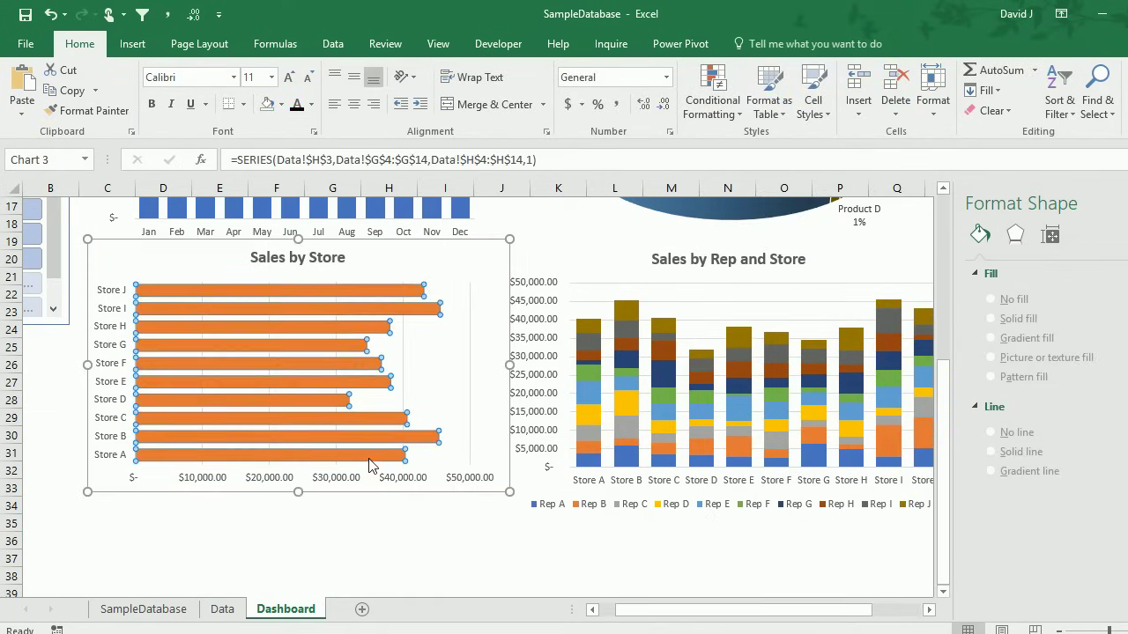
pyautogui.moveTo(297, 491); pyautogui.dragTo(305, 527)
pyautogui.press('Escape')
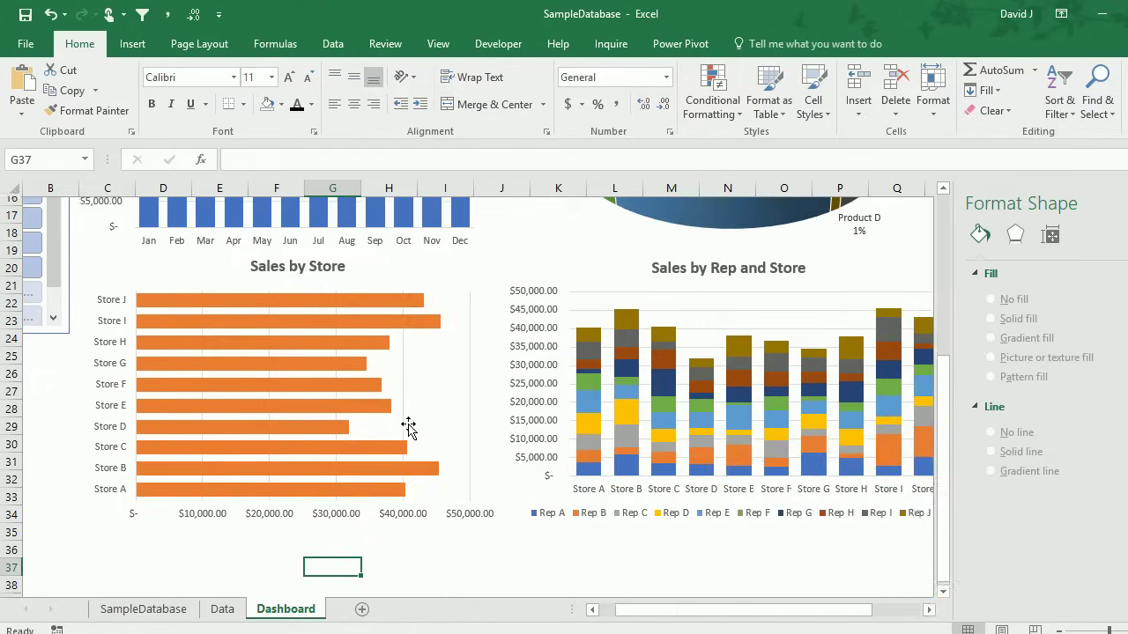
pyautogui.scroll(5, 404, 436)
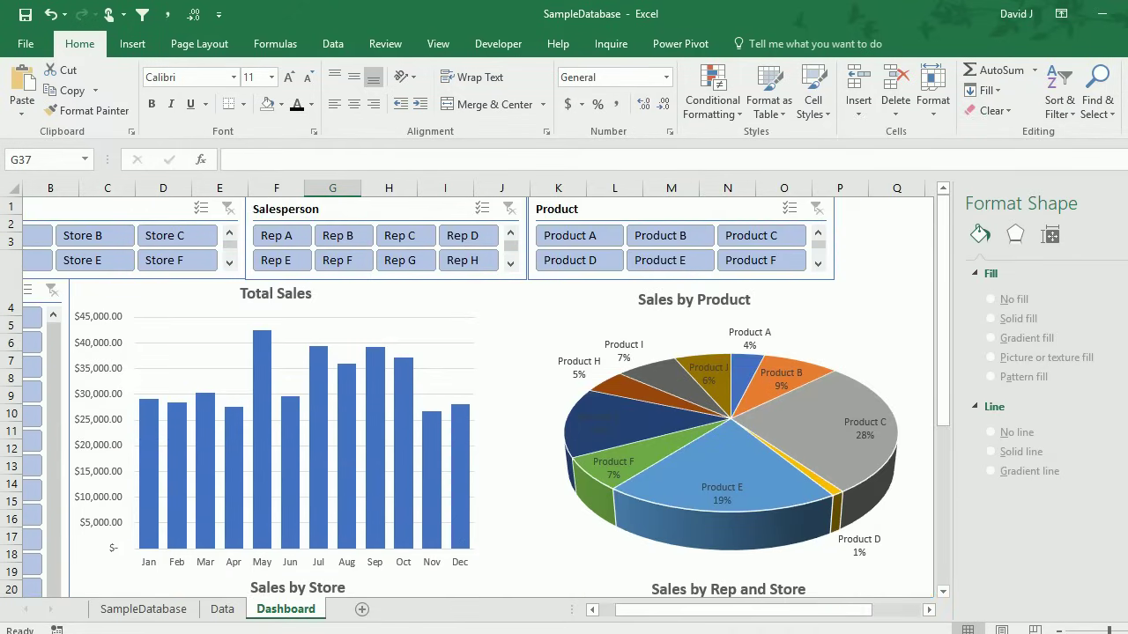
# - Test the Store slicer by filtering to Store A, then clear the store filter
pyautogui.moveTo(851, 610); pyautogui.dragTo(836, 610)
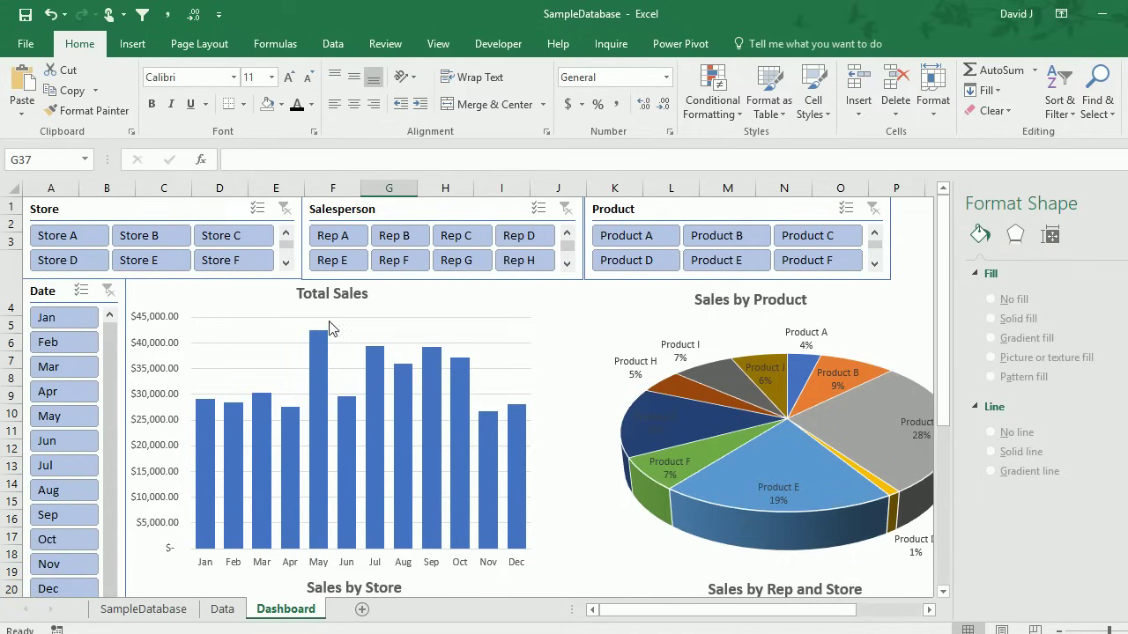
pyautogui.click(59, 232)
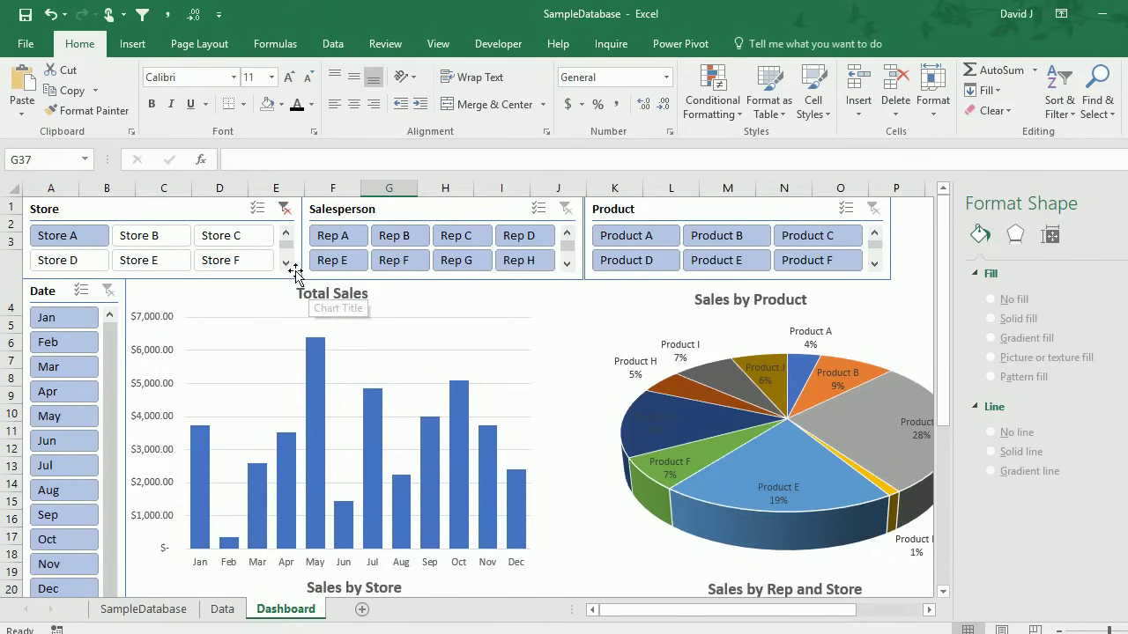
pyautogui.click(283, 208)
# - Connect the Store slicer to PivotTable10, PivotTable11 and PivotTable12 through Report Connections
pyautogui.click(202, 211)
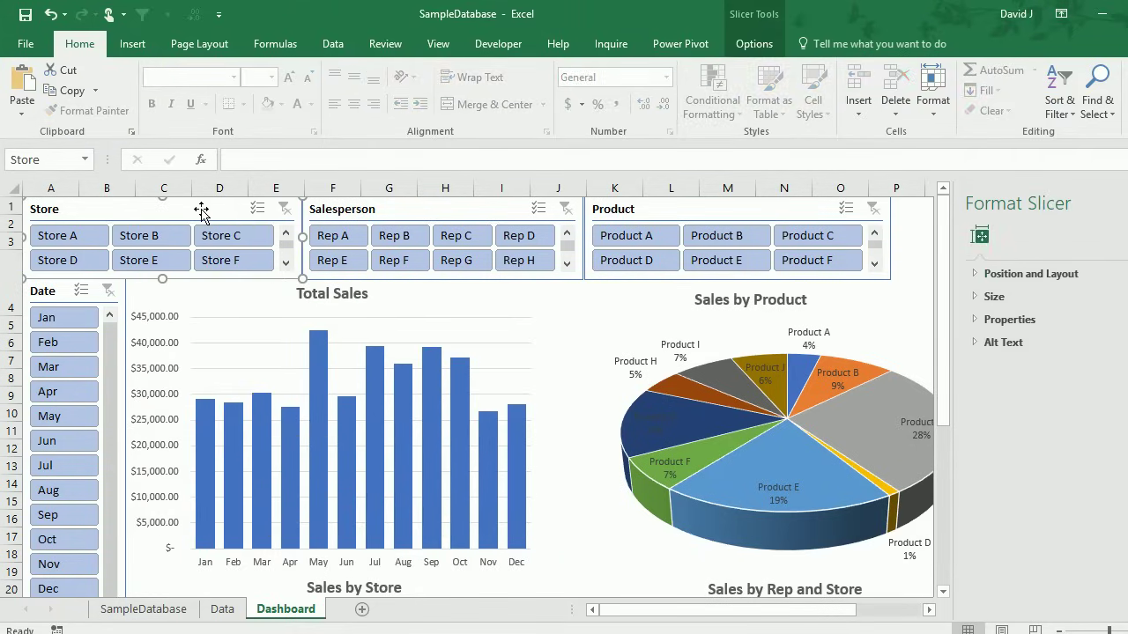
pyautogui.rightClick(202, 212)
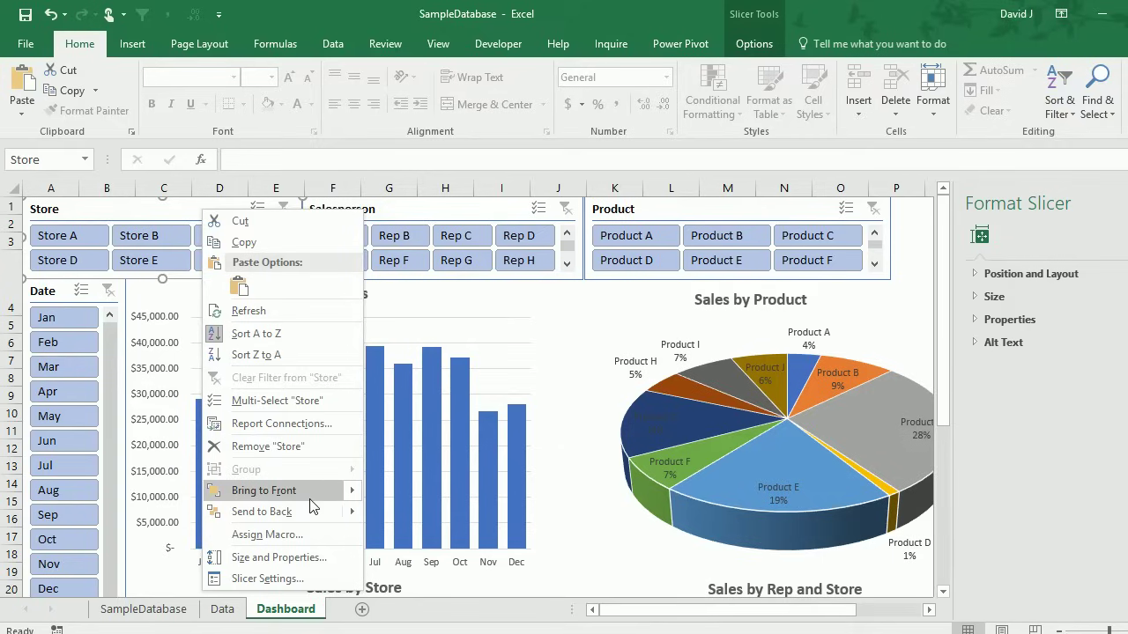
pyautogui.click(287, 431)
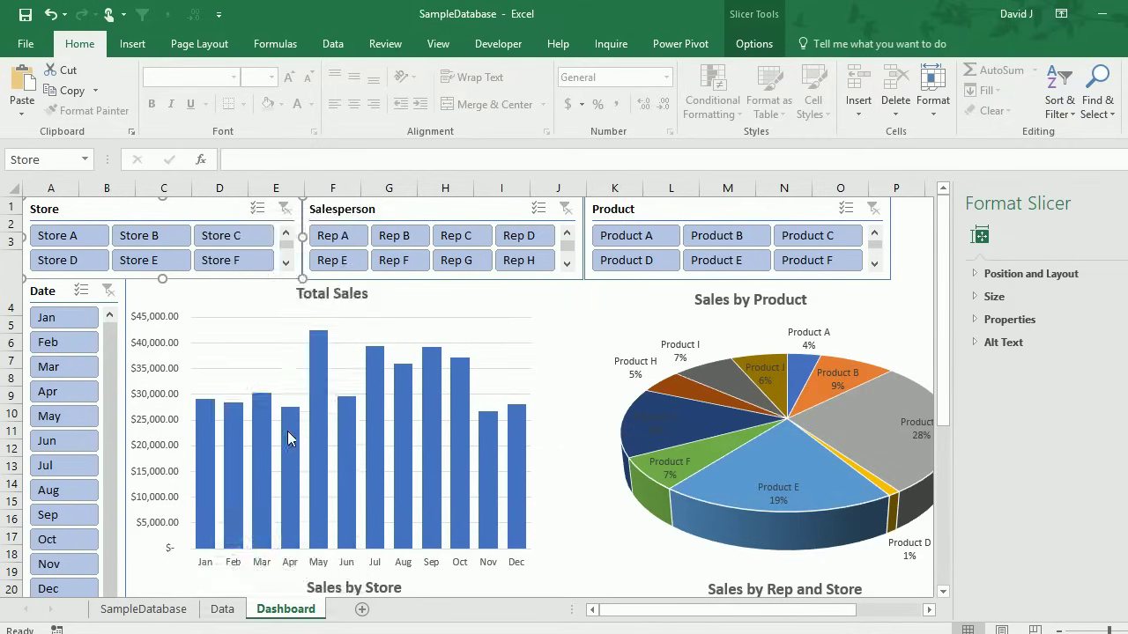
pyautogui.click(153, 437)
pyautogui.click(154, 453)
pyautogui.click(153, 469)
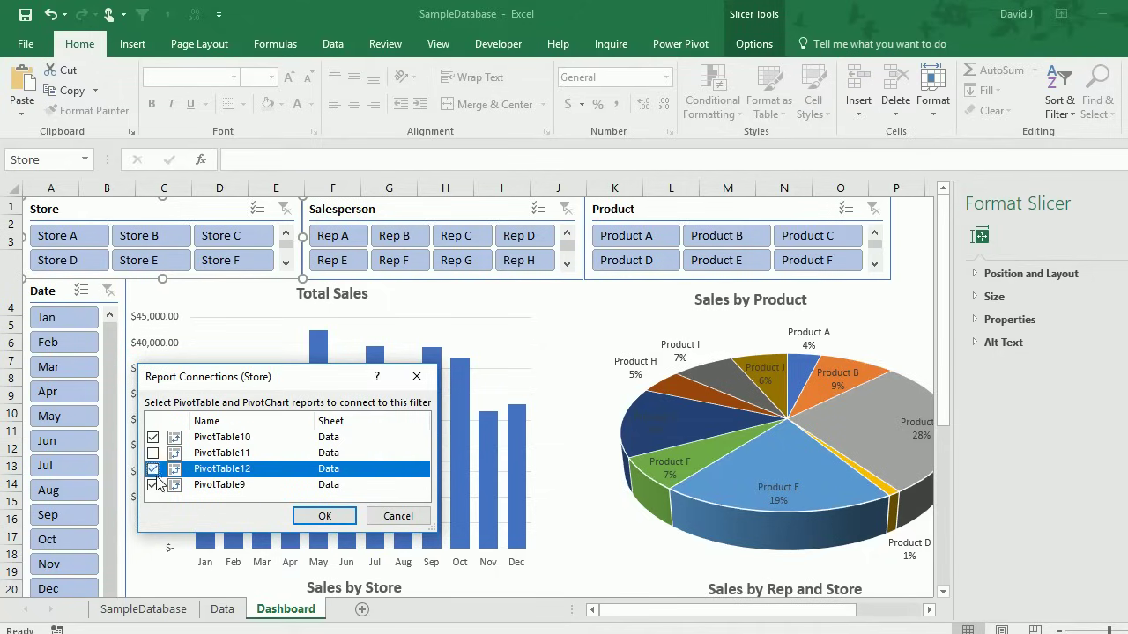
pyautogui.click(153, 453)
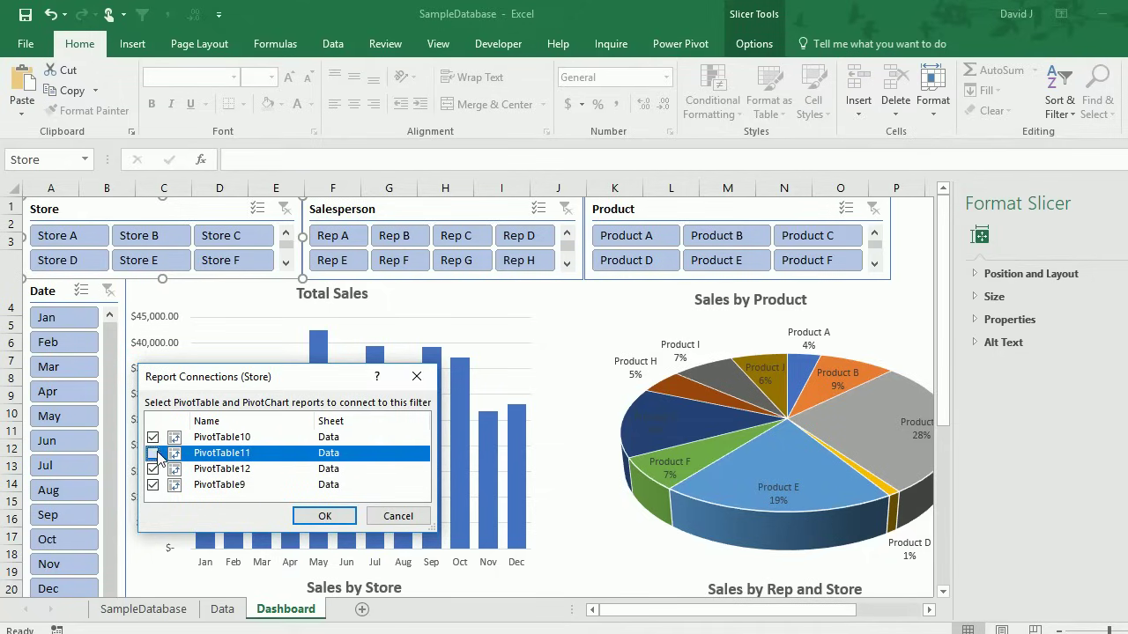
pyautogui.click(153, 453)
pyautogui.click(324, 516)
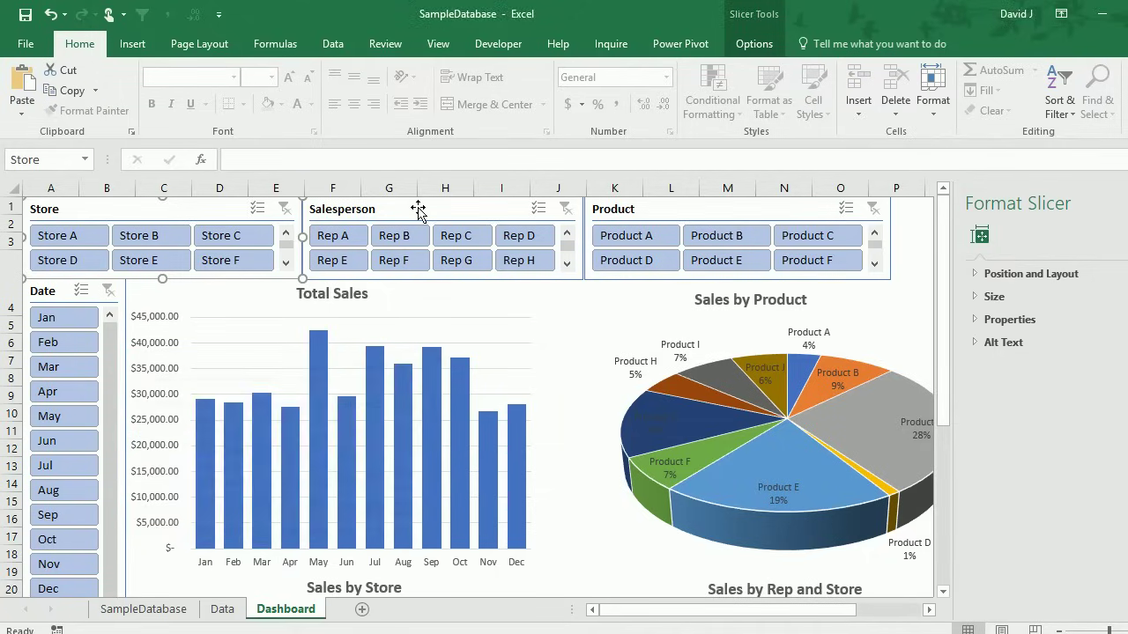
# - Filter to Store A to confirm every chart responds, then clear the store filter
pyautogui.click(417, 212)
pyautogui.click(85, 236)
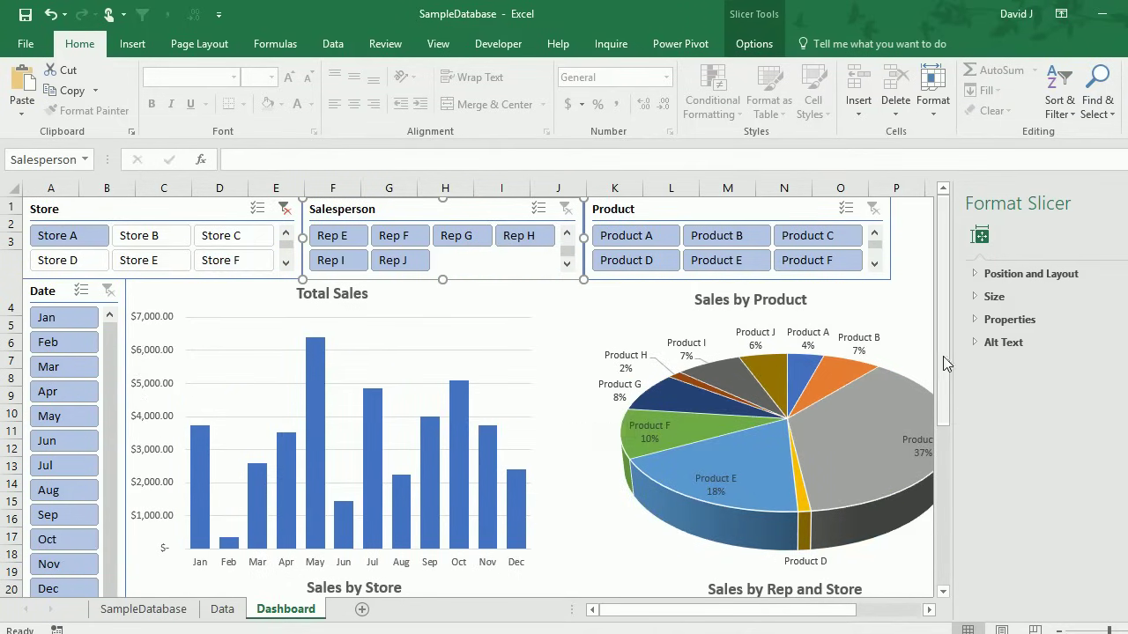
pyautogui.moveTo(945, 364); pyautogui.dragTo(940, 471)
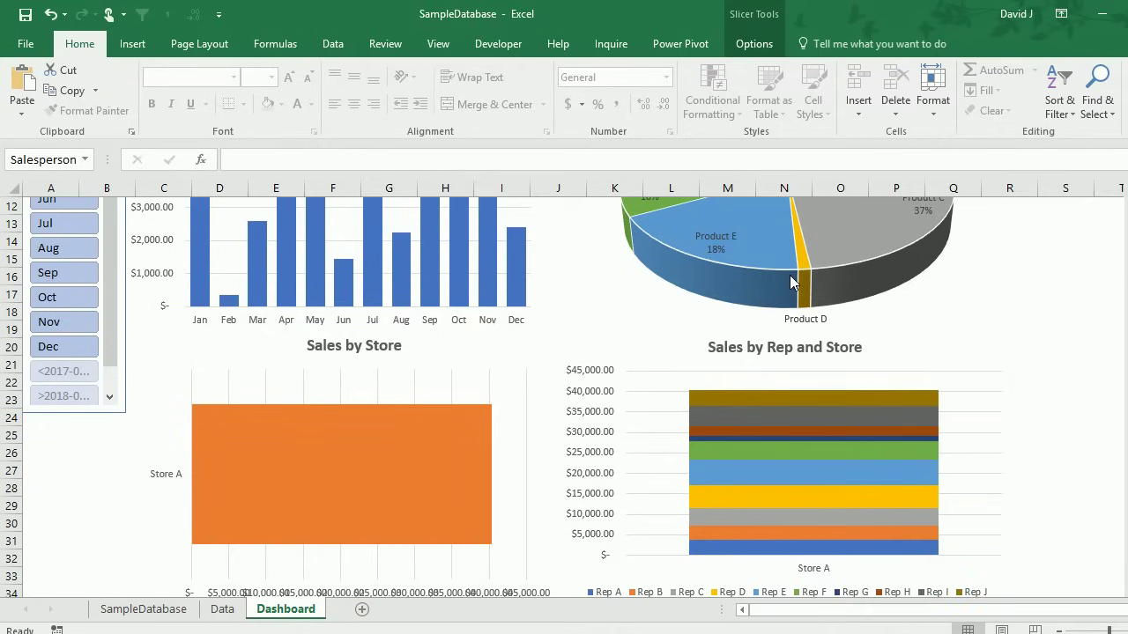
pyautogui.click(1099, 410)
pyautogui.scroll(4, 970, 339)
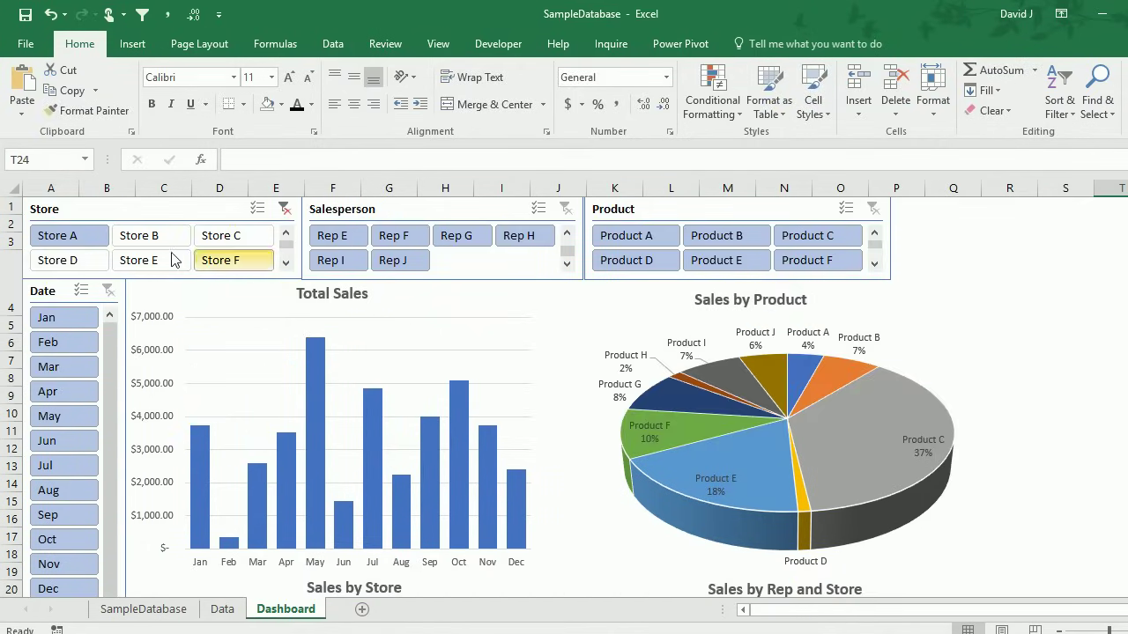
pyautogui.click(286, 208)
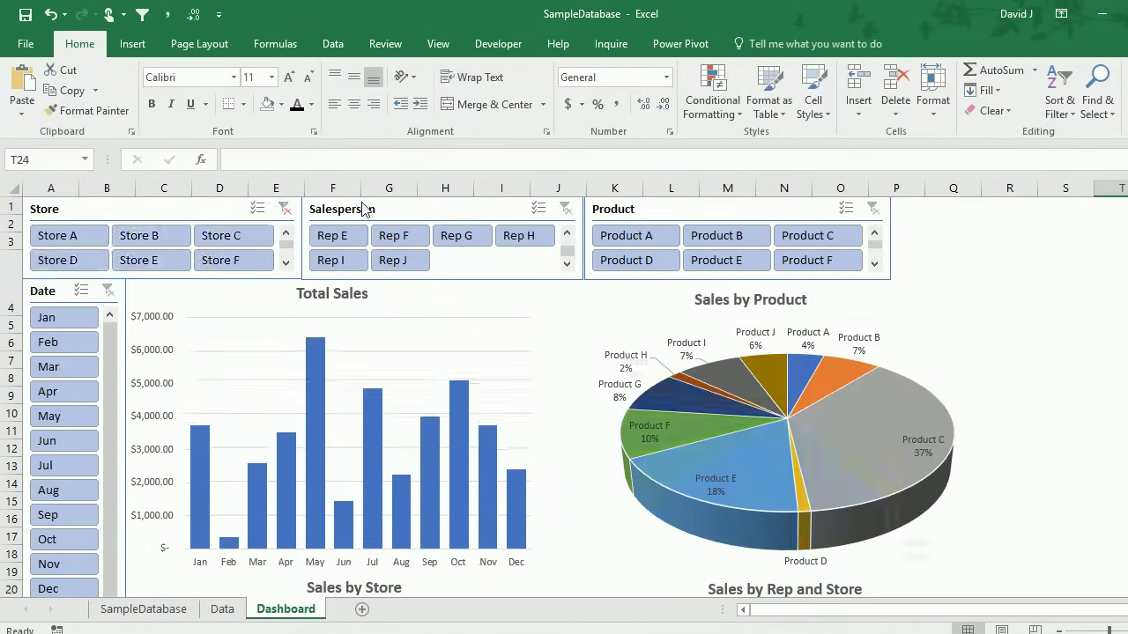
pyautogui.click(406, 212)
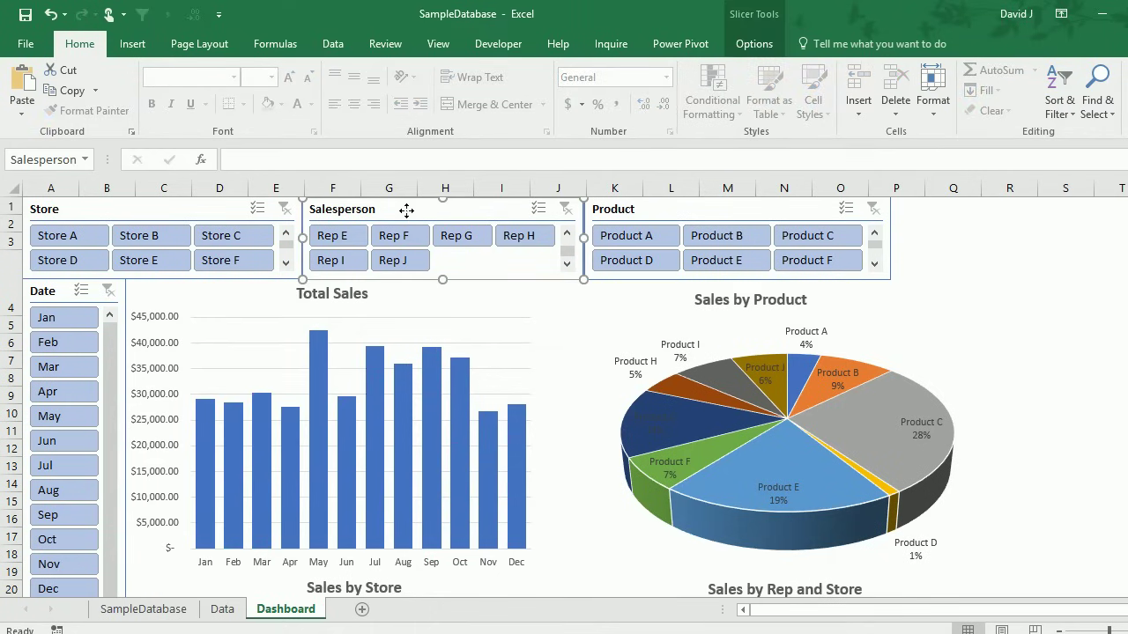
# - Connect the Salesperson slicer to all four pivot tables in Report Connections
pyautogui.rightClick(406, 212)
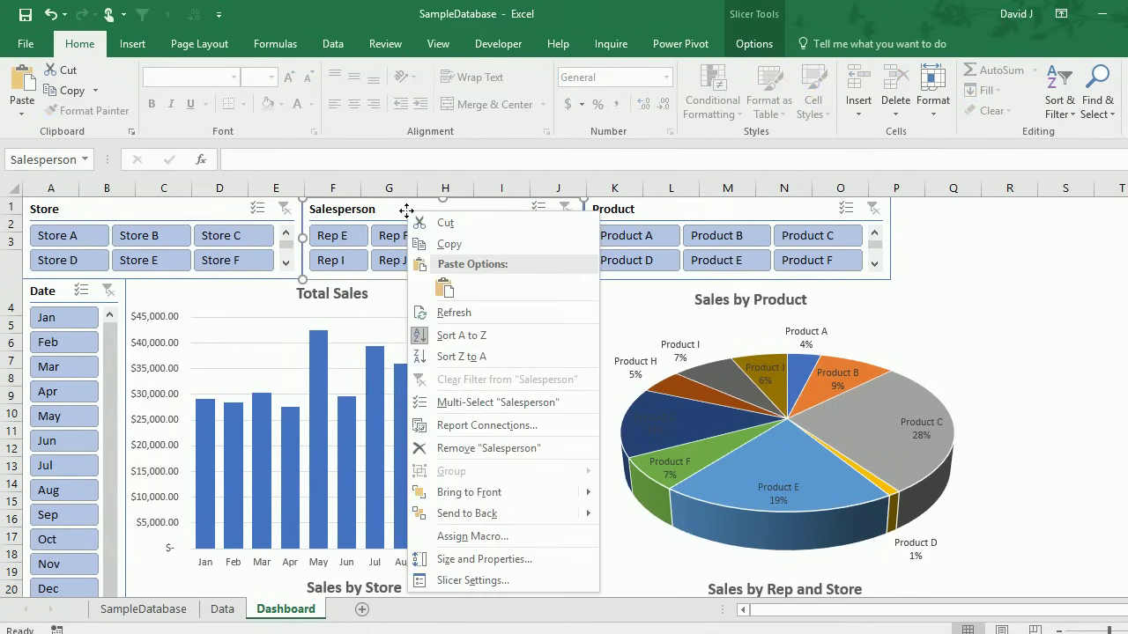
pyautogui.click(491, 425)
pyautogui.click(358, 429)
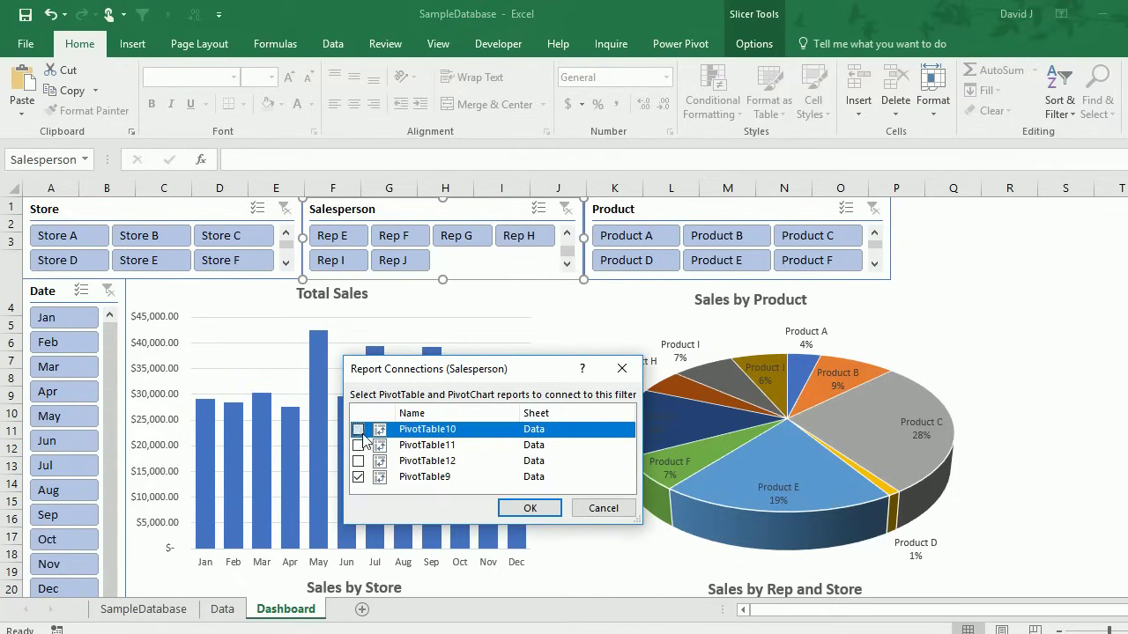
pyautogui.click(358, 444)
pyautogui.click(357, 460)
pyautogui.click(532, 511)
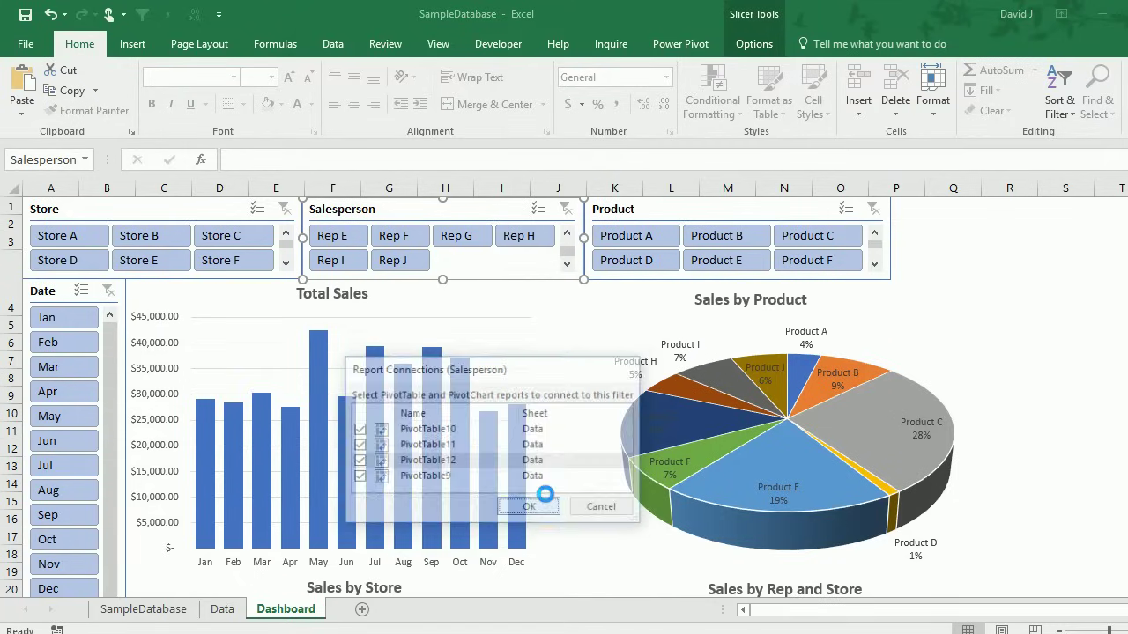
# - Link the Product slicer to PivotTable10, PivotTable11 and PivotTable12 as well
pyautogui.click(686, 208)
pyautogui.rightClick(686, 208)
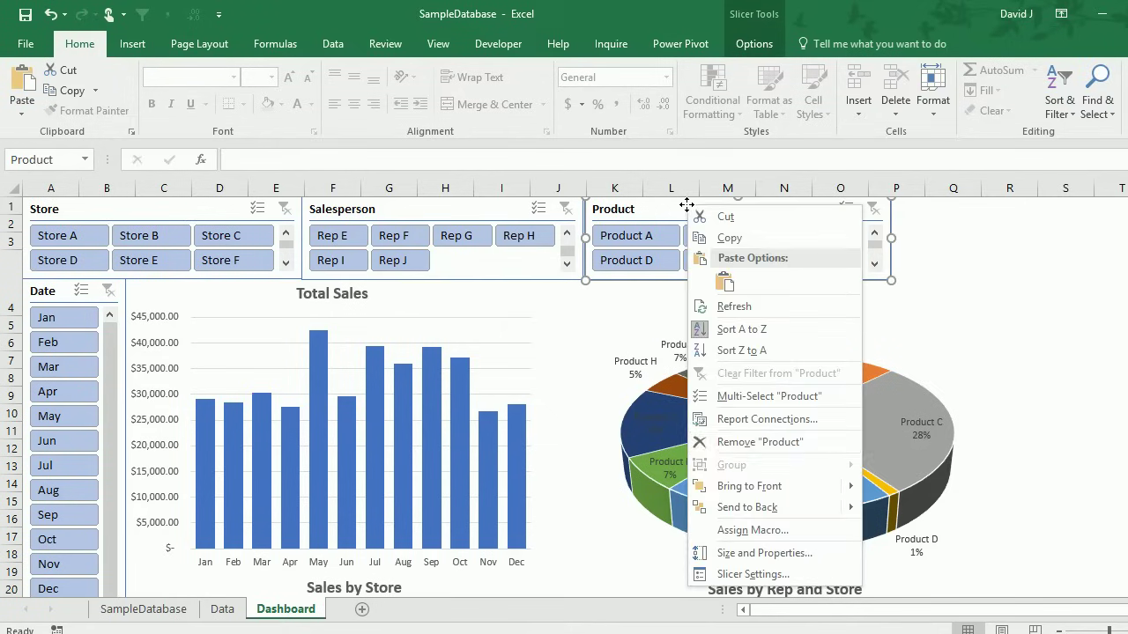
pyautogui.click(767, 420)
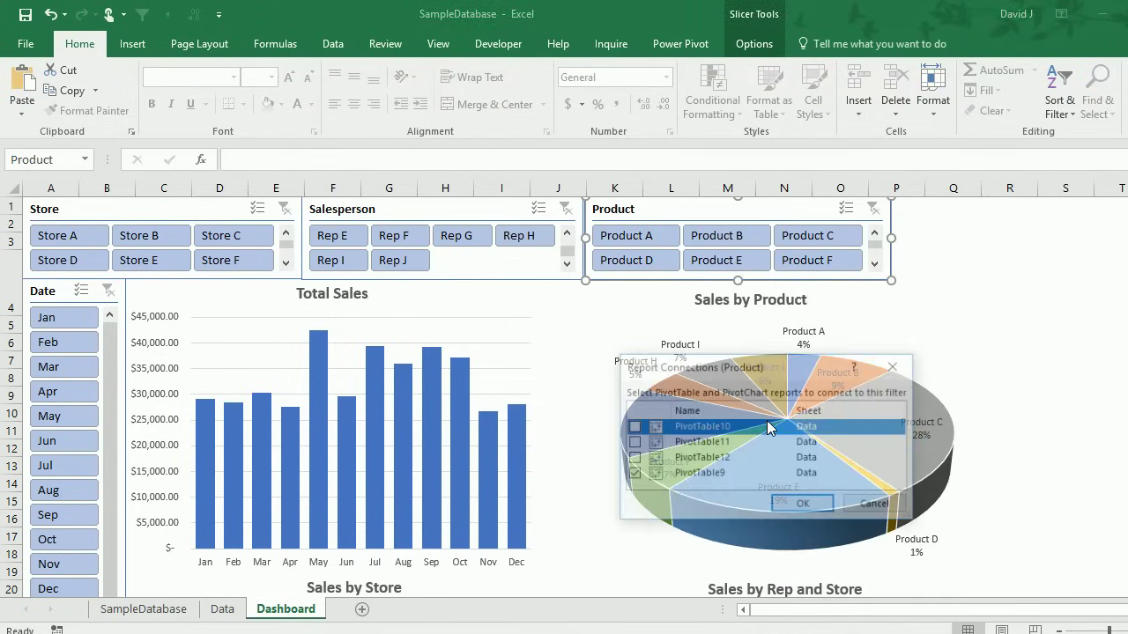
pyautogui.click(635, 426)
pyautogui.click(634, 442)
pyautogui.click(634, 457)
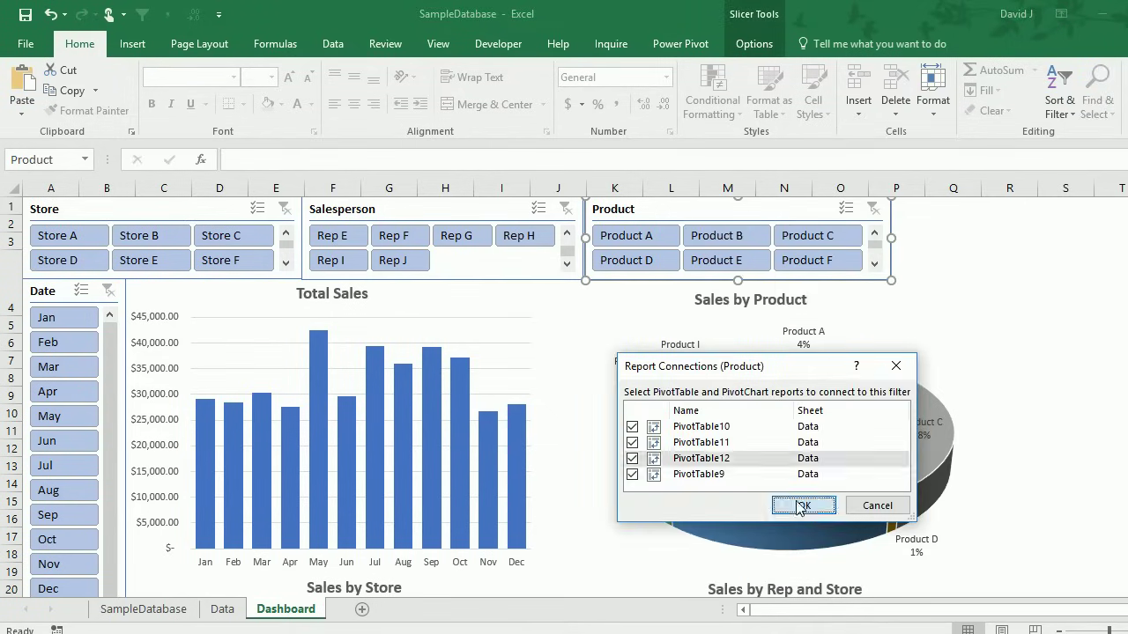
pyautogui.click(802, 503)
# - Set the Date slicer's connections, adding PivotTable11 and PivotTable9
pyautogui.click(37, 289)
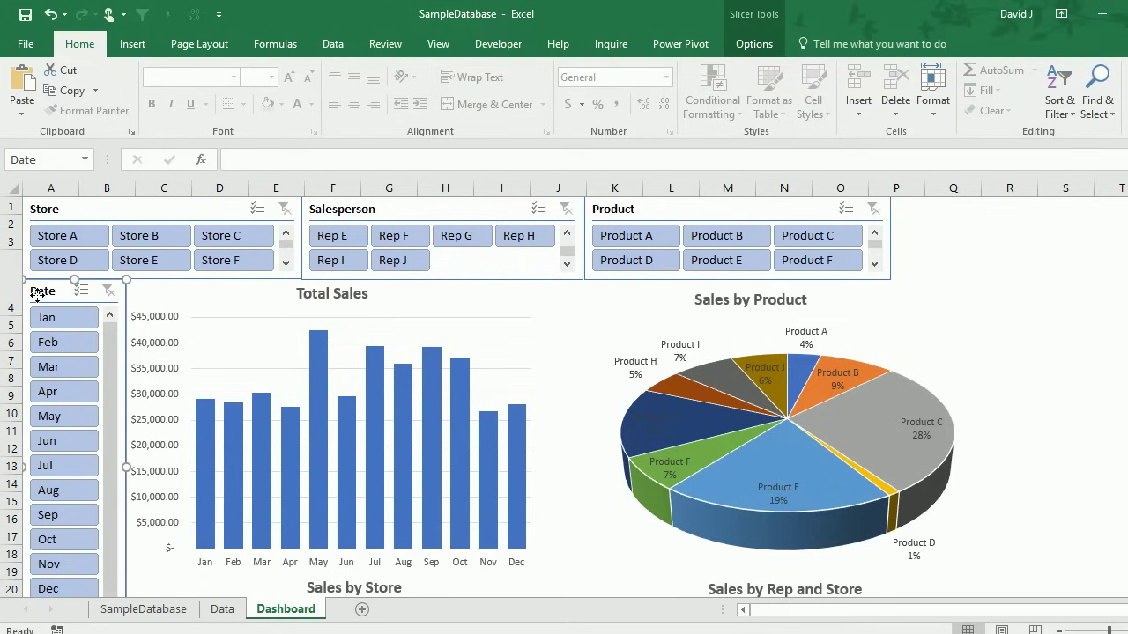
pyautogui.rightClick(37, 286)
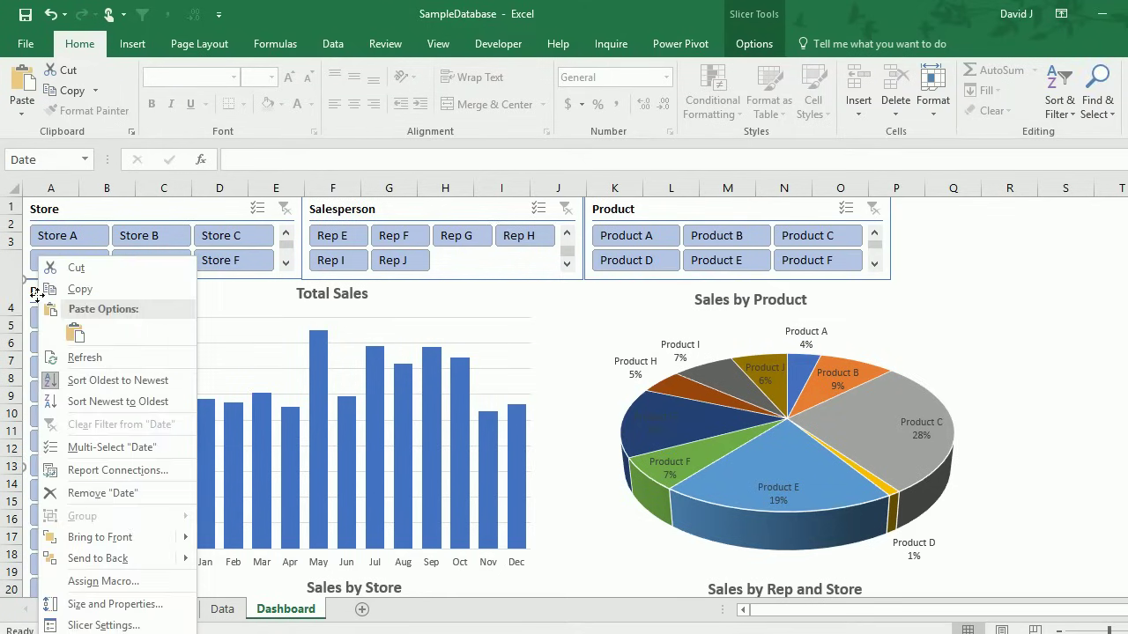
pyautogui.click(127, 472)
pyautogui.click(21, 497)
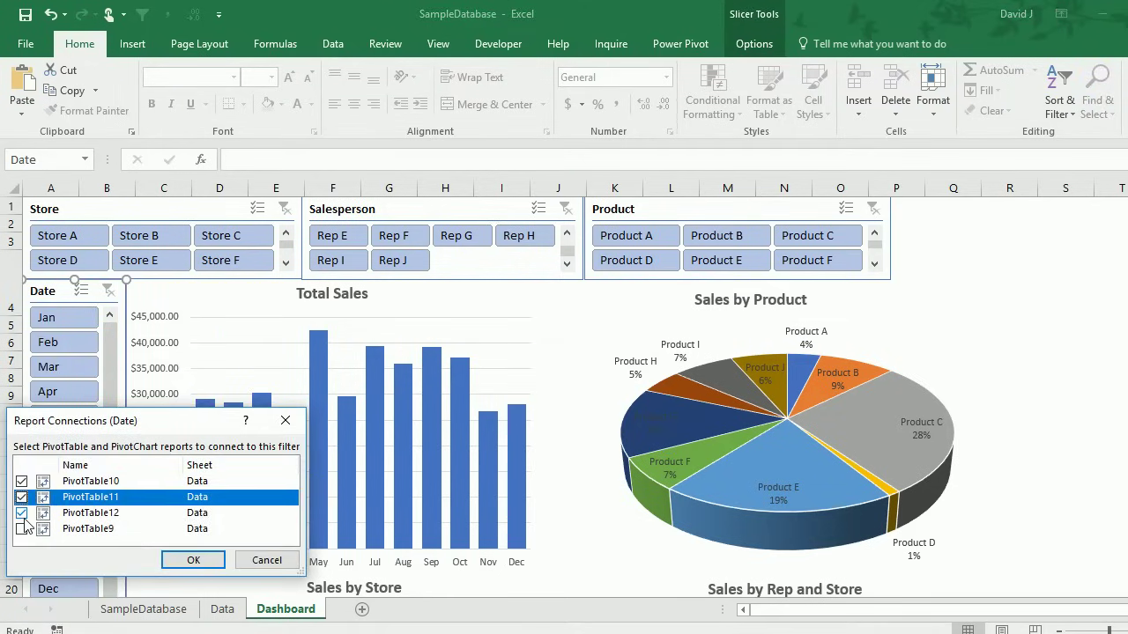
pyautogui.click(22, 529)
pyautogui.click(187, 560)
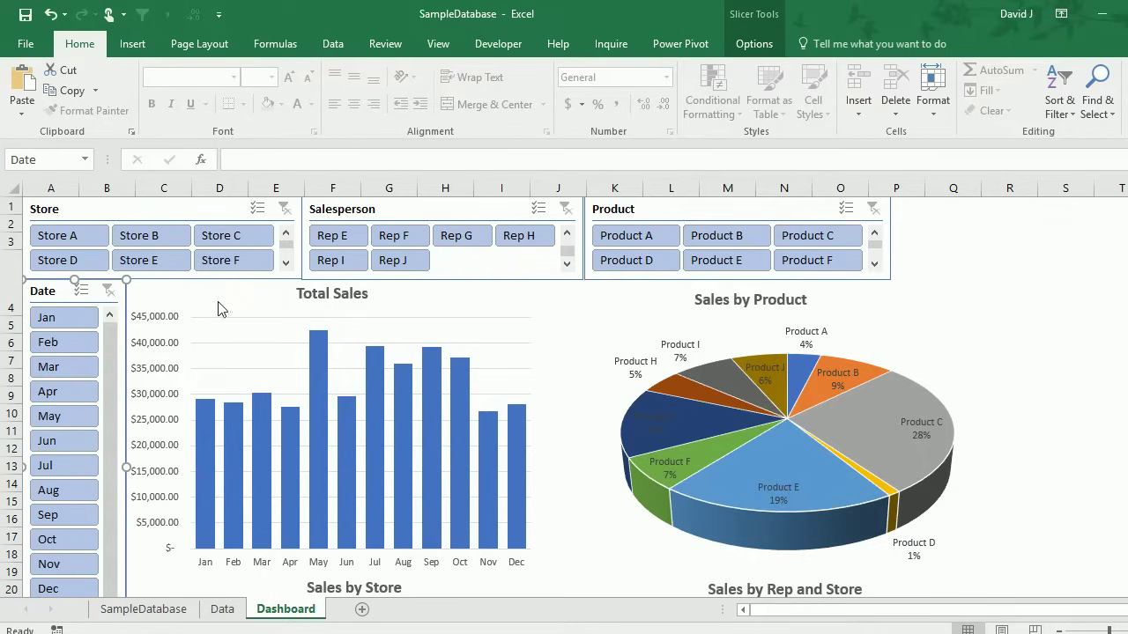
# - Filter the Store slicer to Store B, add Store A, and review the store charts
pyautogui.click(161, 239)
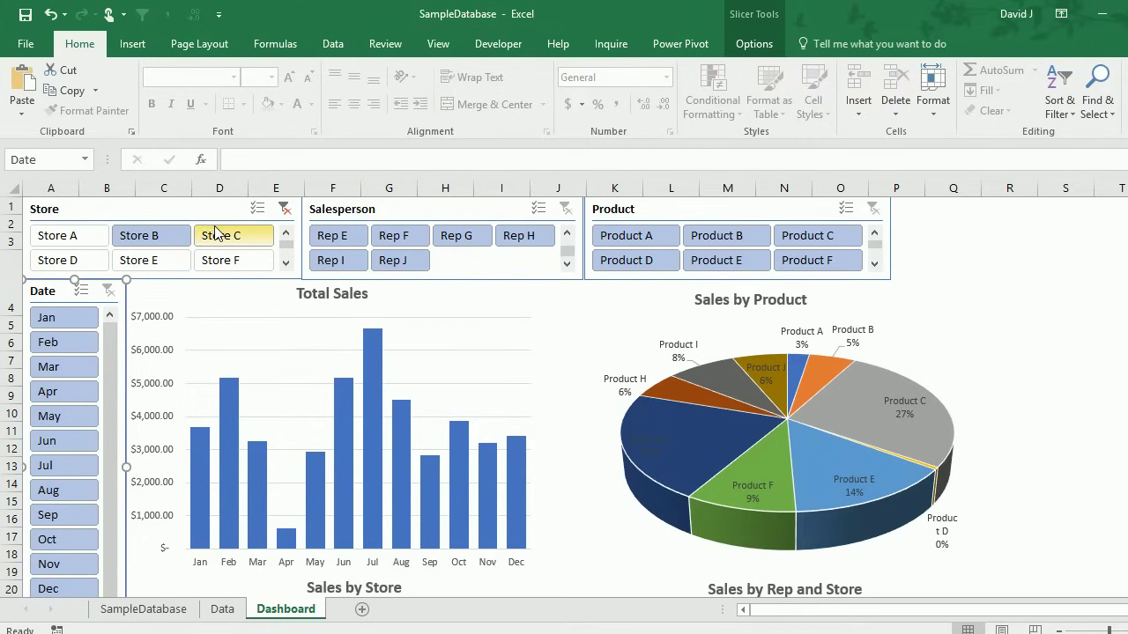
pyautogui.click(64, 233)
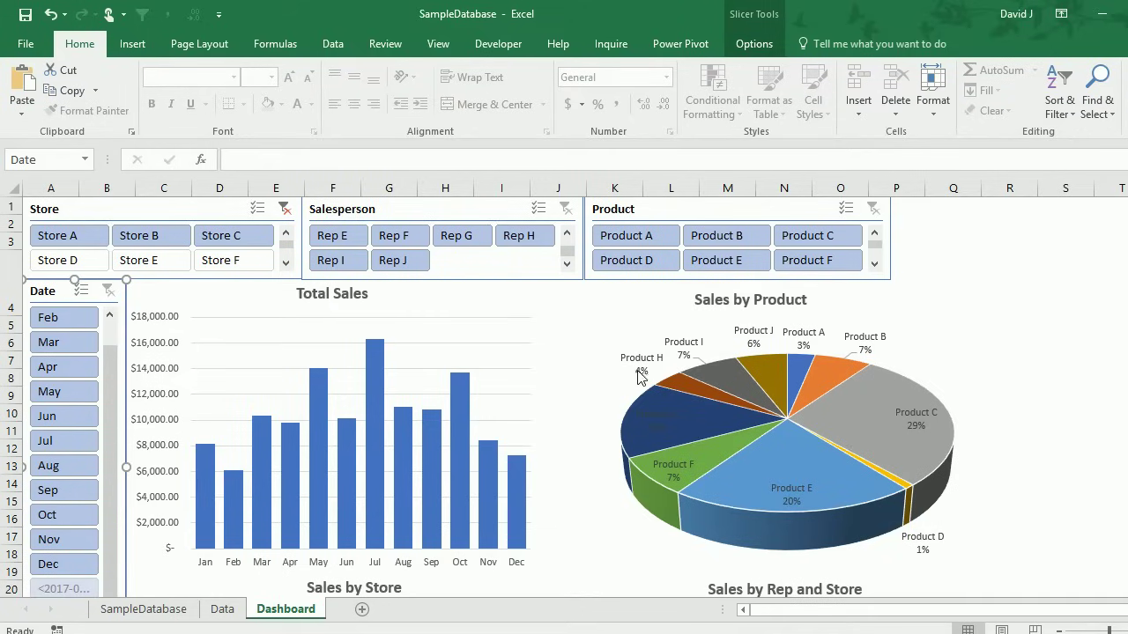
pyautogui.click(1078, 393)
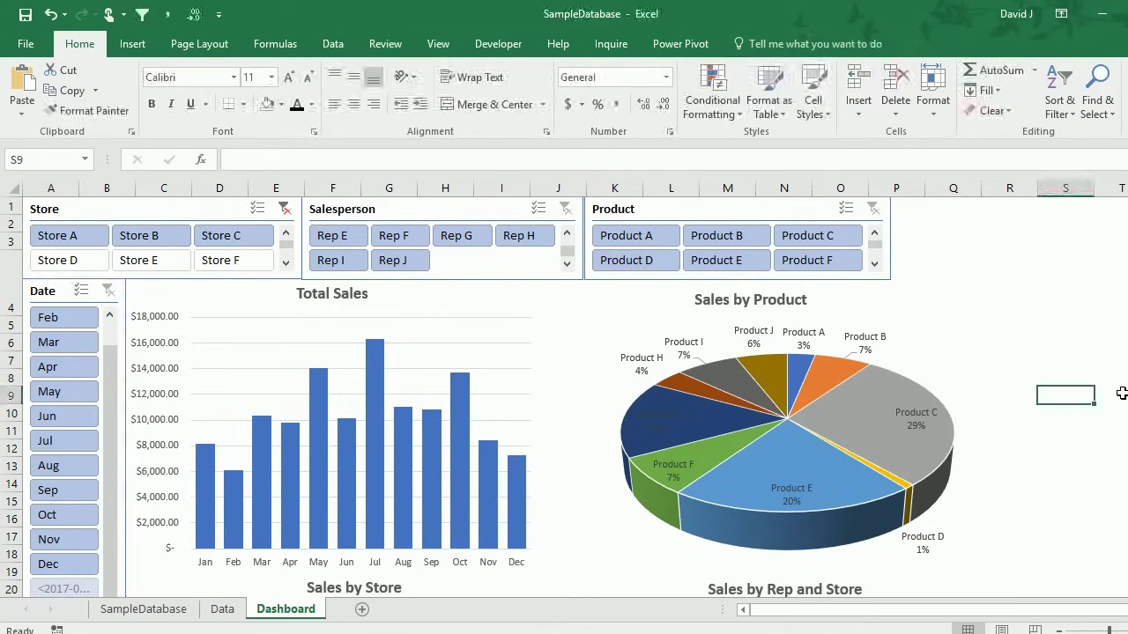
pyautogui.scroll(-5, 1117, 401)
pyautogui.scroll(-1, 1117, 407)
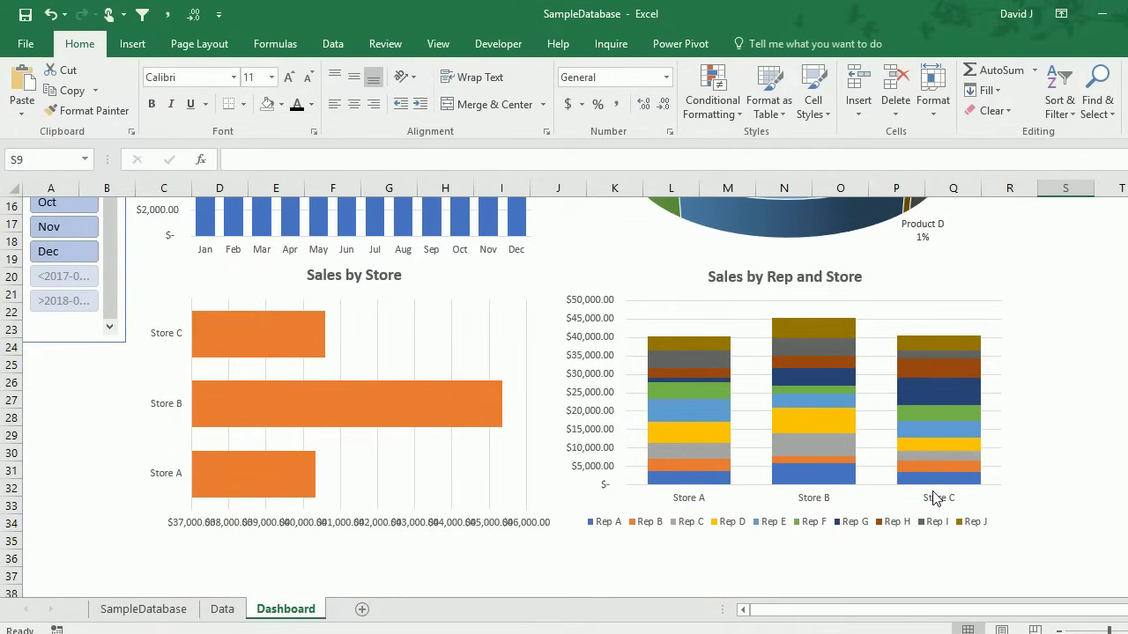
pyautogui.scroll(5, 194, 322)
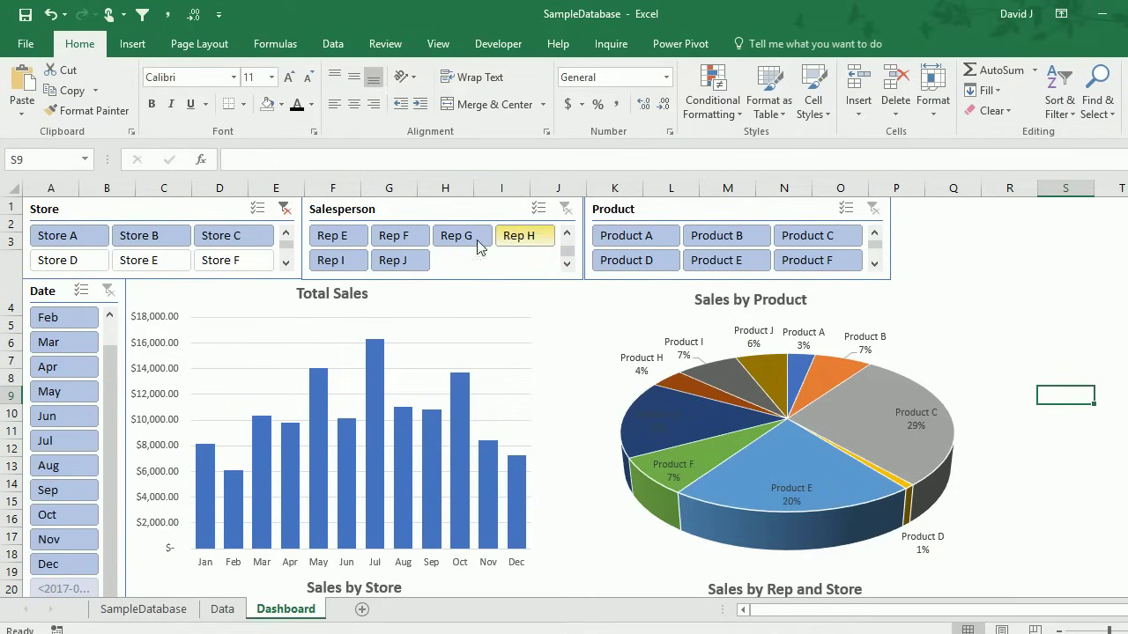
# - Filter the Salesperson slicer to Rep A only and check the charts
pyautogui.click(566, 233)
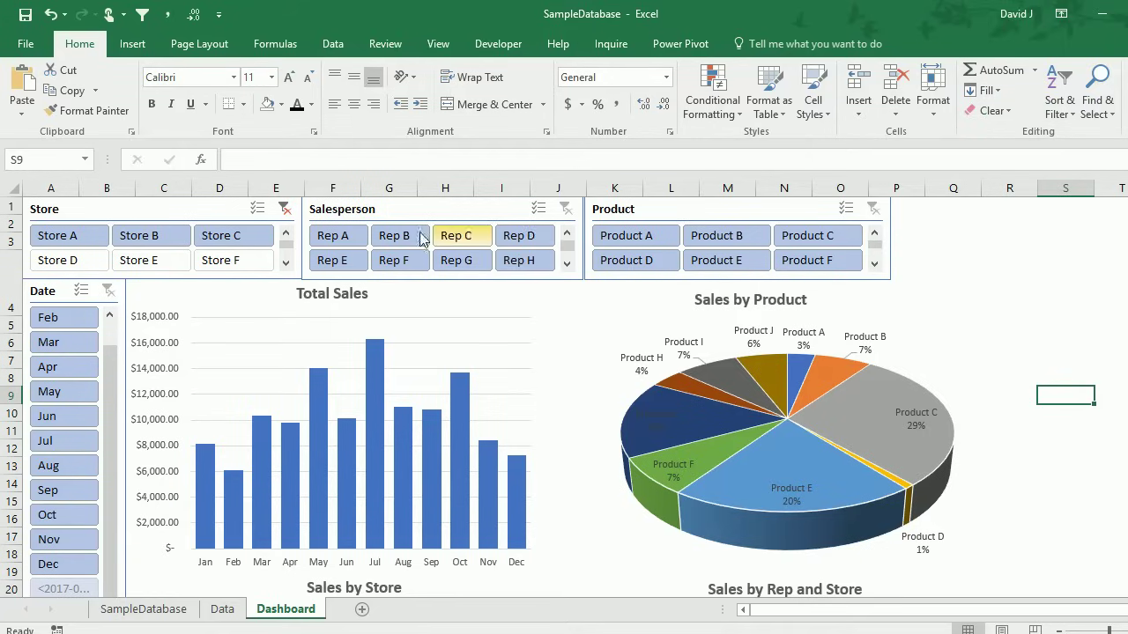
pyautogui.click(352, 240)
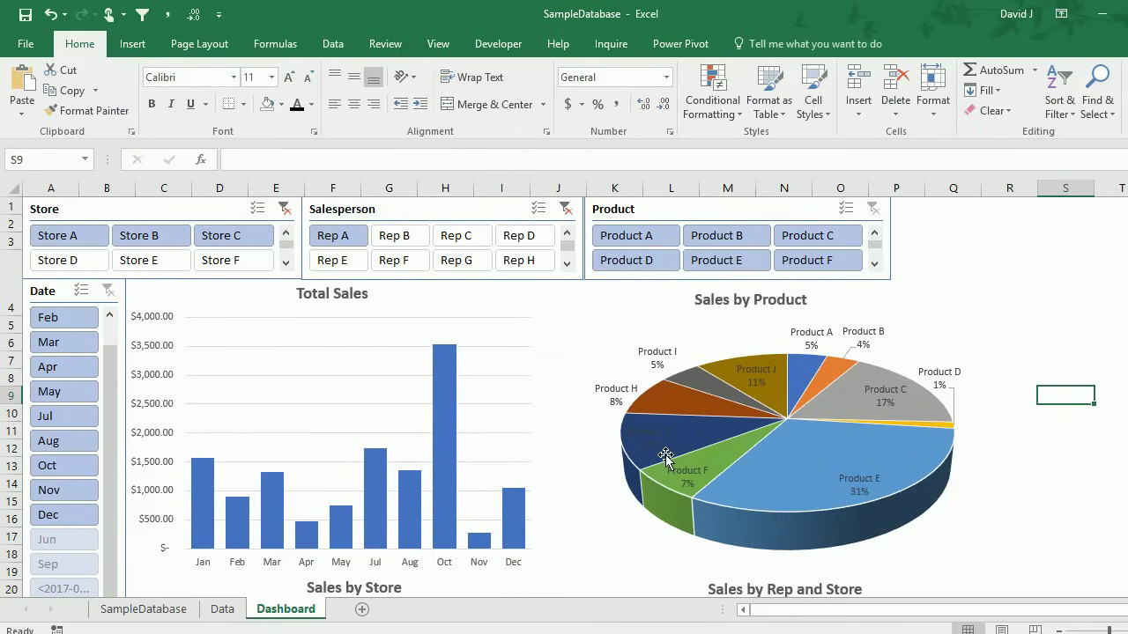
pyautogui.click(1002, 314)
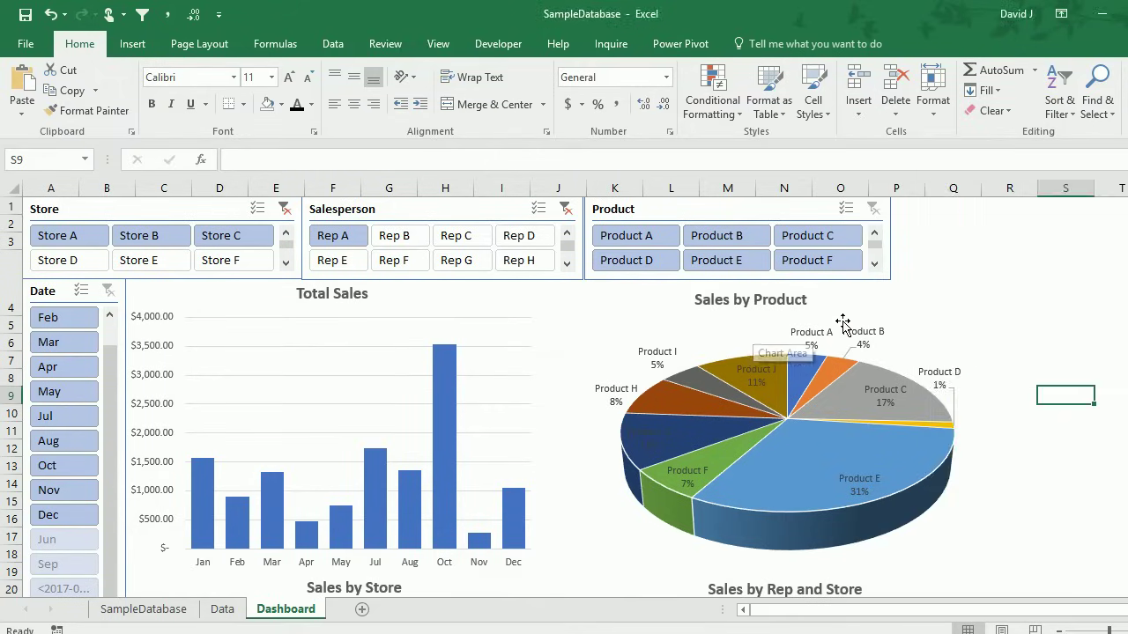
pyautogui.scroll(-4, 841, 331)
pyautogui.scroll(4, 838, 346)
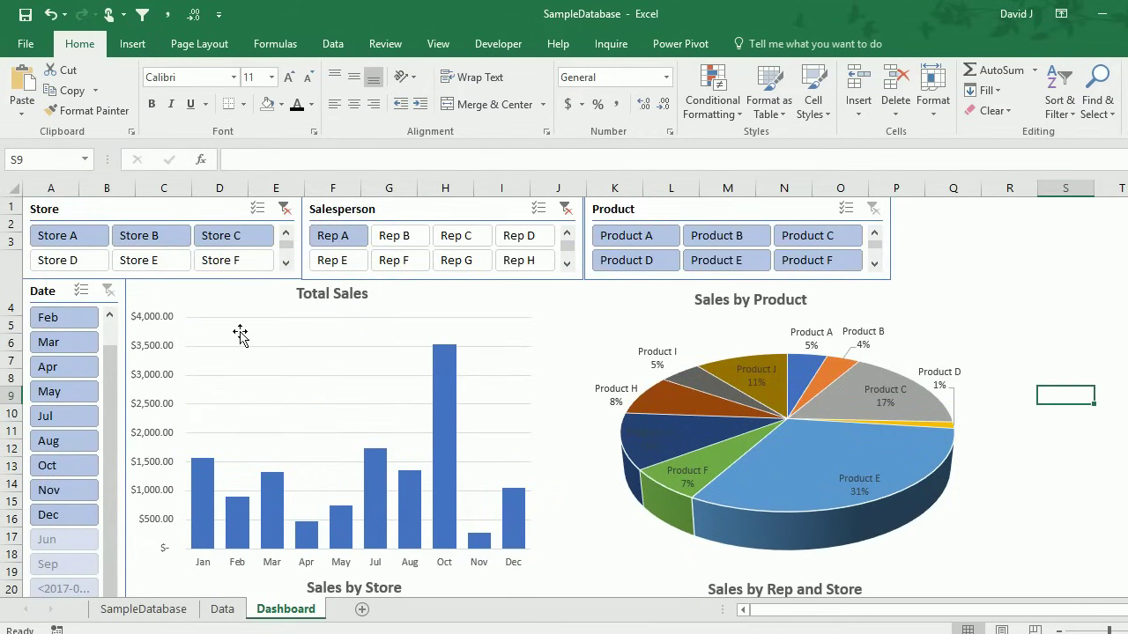
# - Set the Date slicer to show only Apr, May and Jul
pyautogui.keyDown('ctrl'); pyautogui.click(69, 374); pyautogui.keyUp('ctrl')
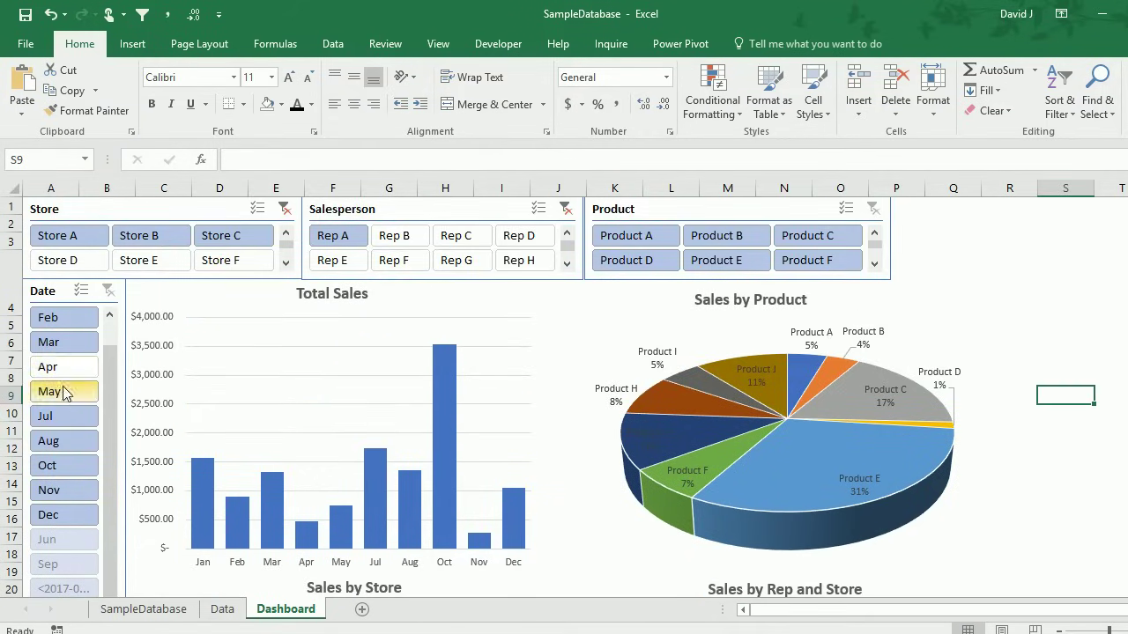
pyautogui.keyDown('ctrl'); pyautogui.click(74, 399); pyautogui.keyUp('ctrl')
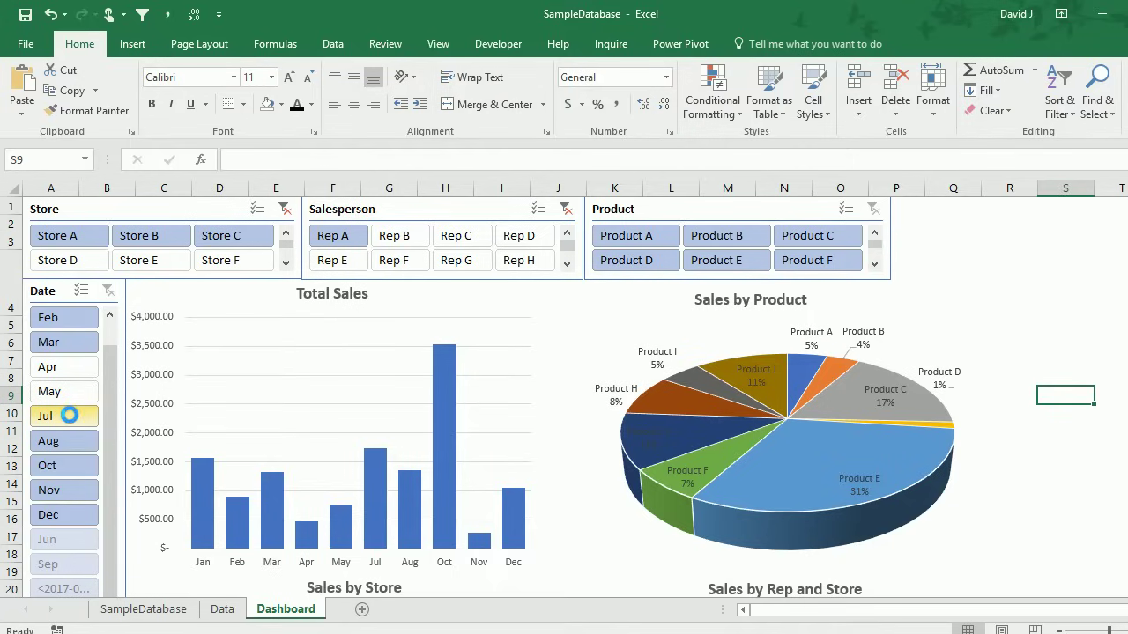
pyautogui.keyDown('ctrl'); pyautogui.click(78, 419); pyautogui.keyUp('ctrl')
pyautogui.click(108, 291)
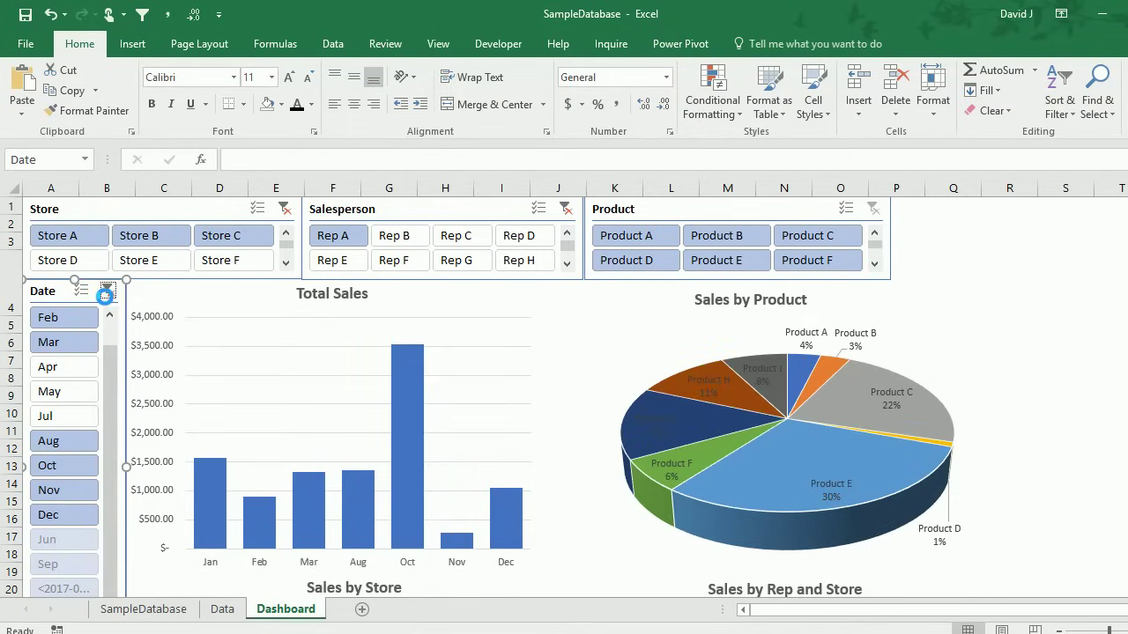
pyautogui.click(74, 373)
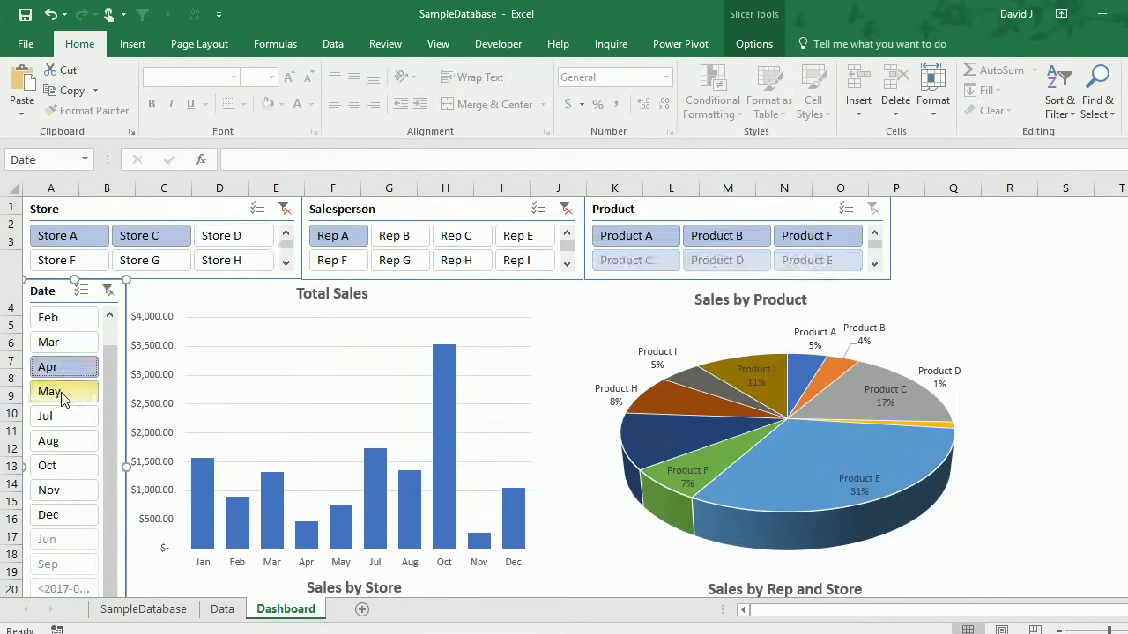
pyautogui.keyDown('ctrl'); pyautogui.click(66, 419); pyautogui.keyUp('ctrl')
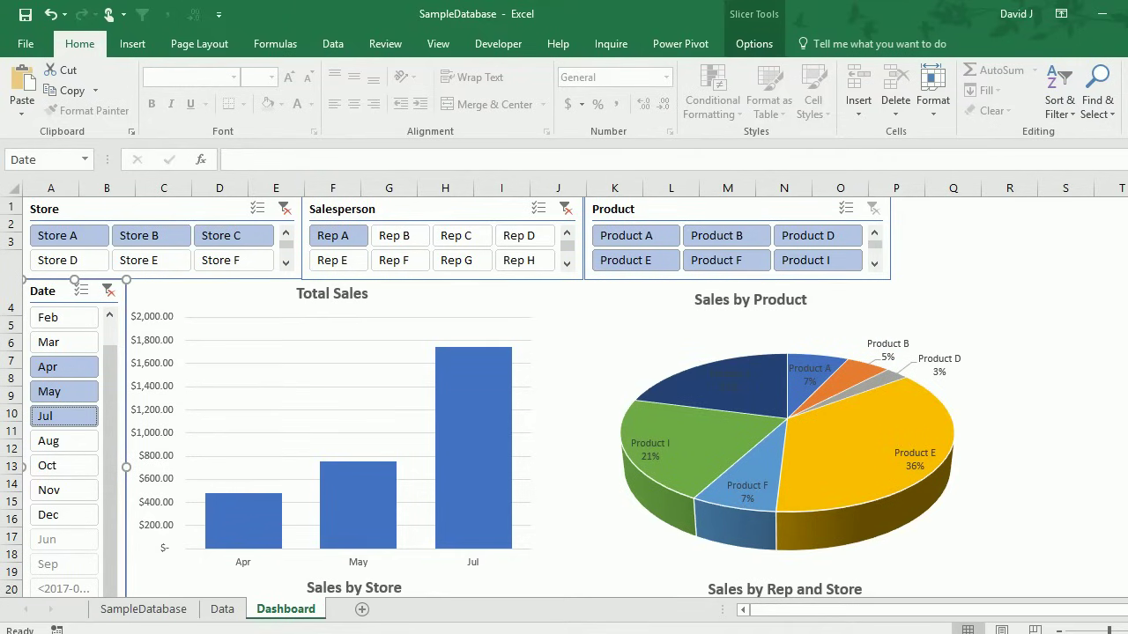
# - Clear the Date, Store and Salesperson slicer filters and review the full-total charts
pyautogui.scroll(-4, 501, 397)
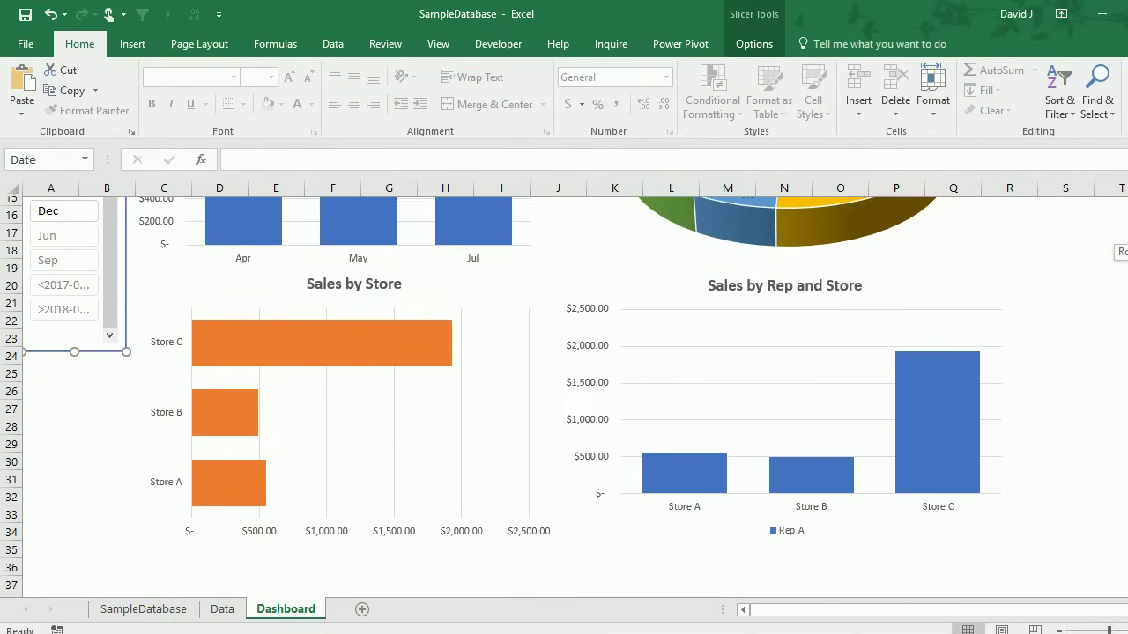
pyautogui.scroll(5, 112, 274)
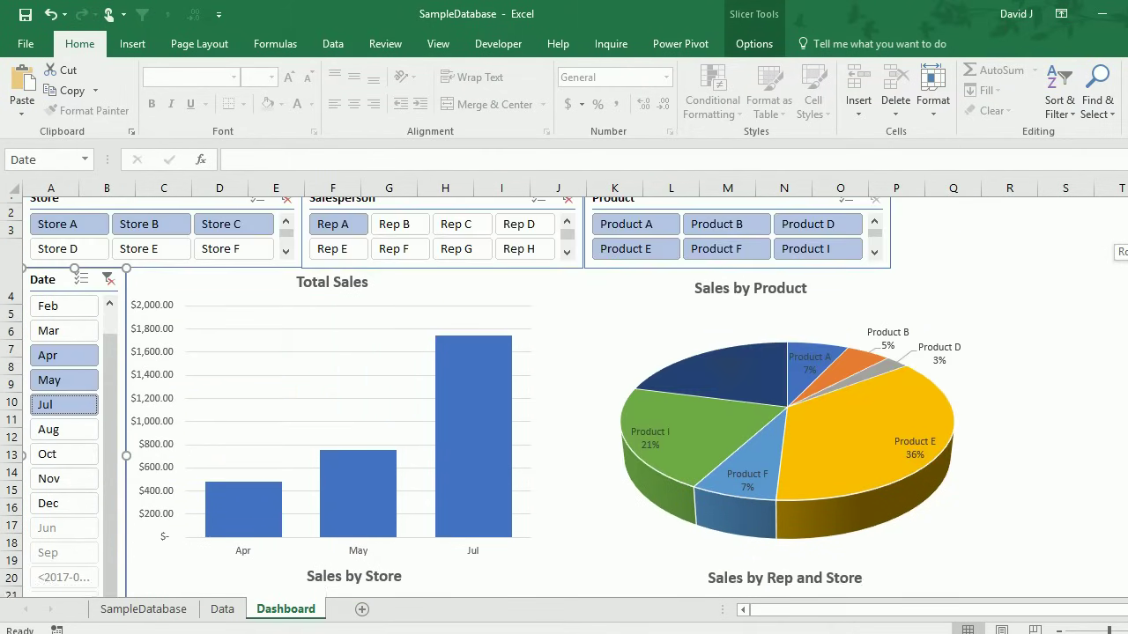
pyautogui.click(109, 273)
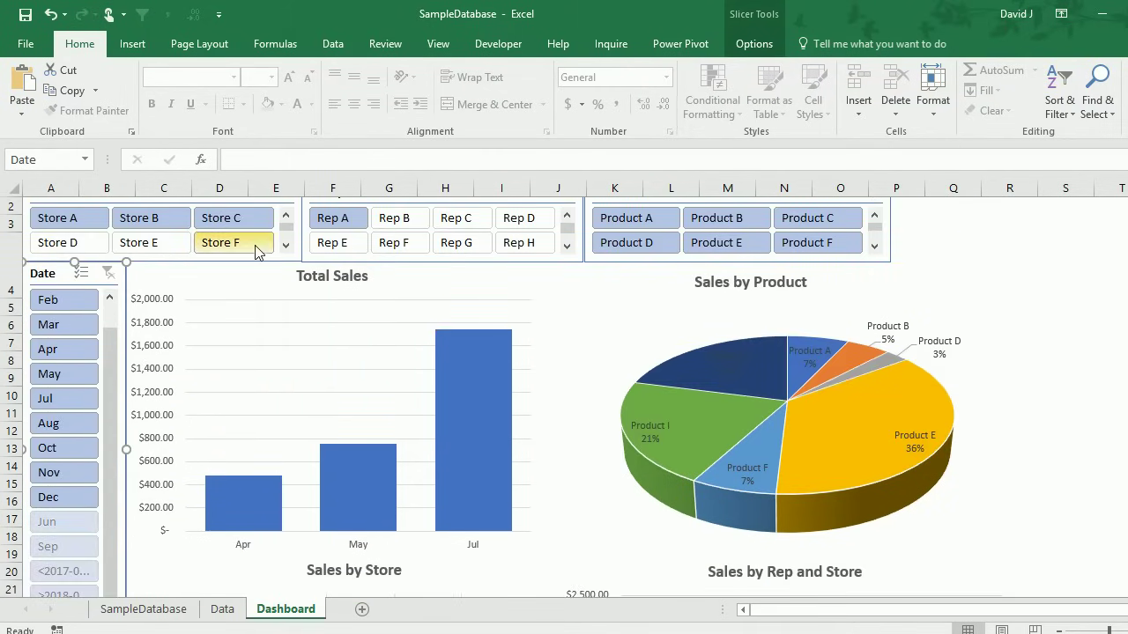
pyautogui.scroll(1, 722, 220)
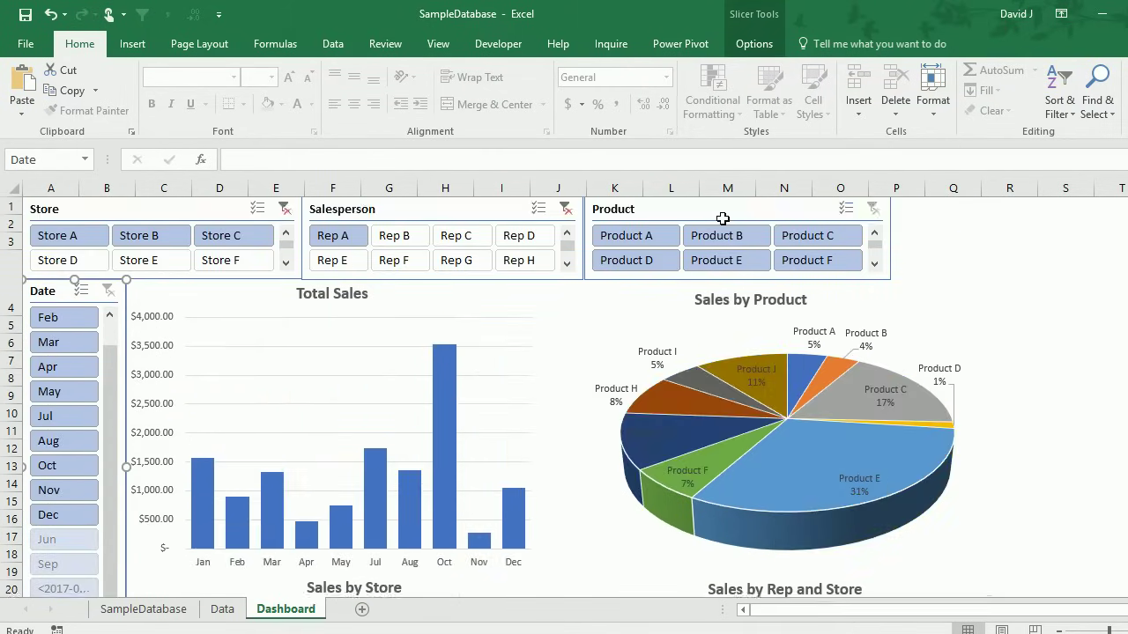
pyautogui.click(282, 210)
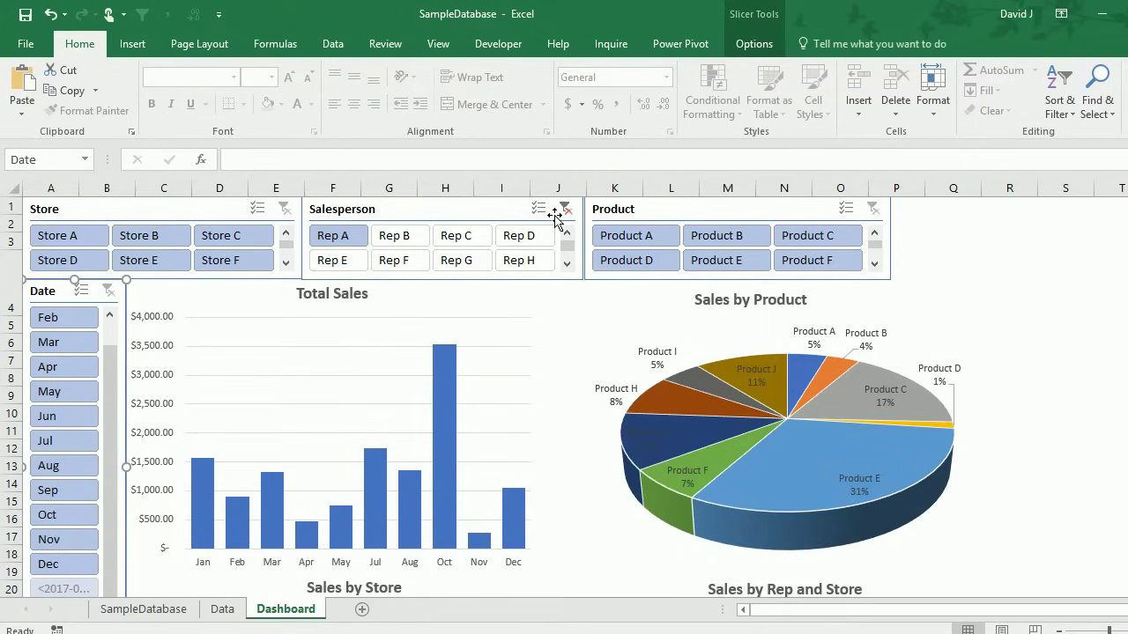
pyautogui.click(565, 210)
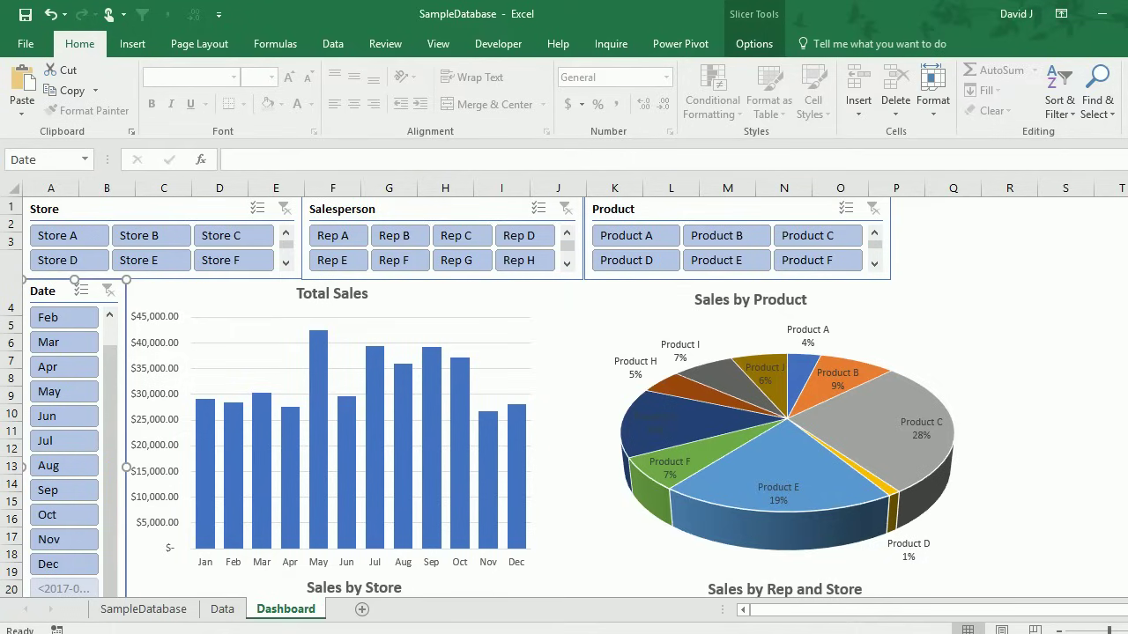
pyautogui.scroll(-4, 564, 397)
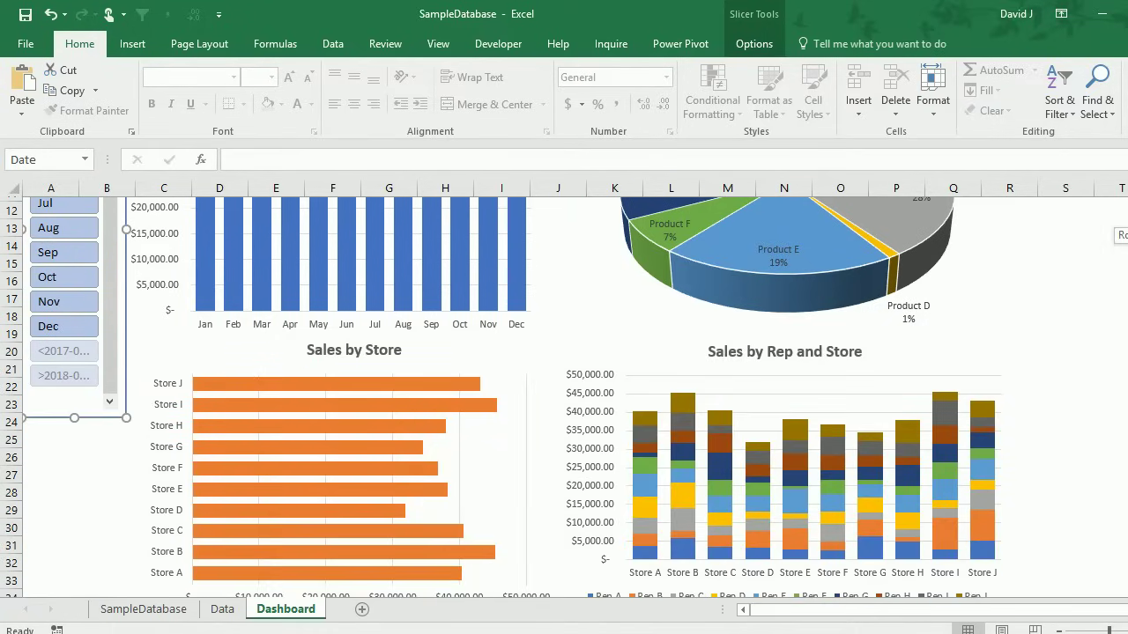
pyautogui.scroll(4, 564, 397)
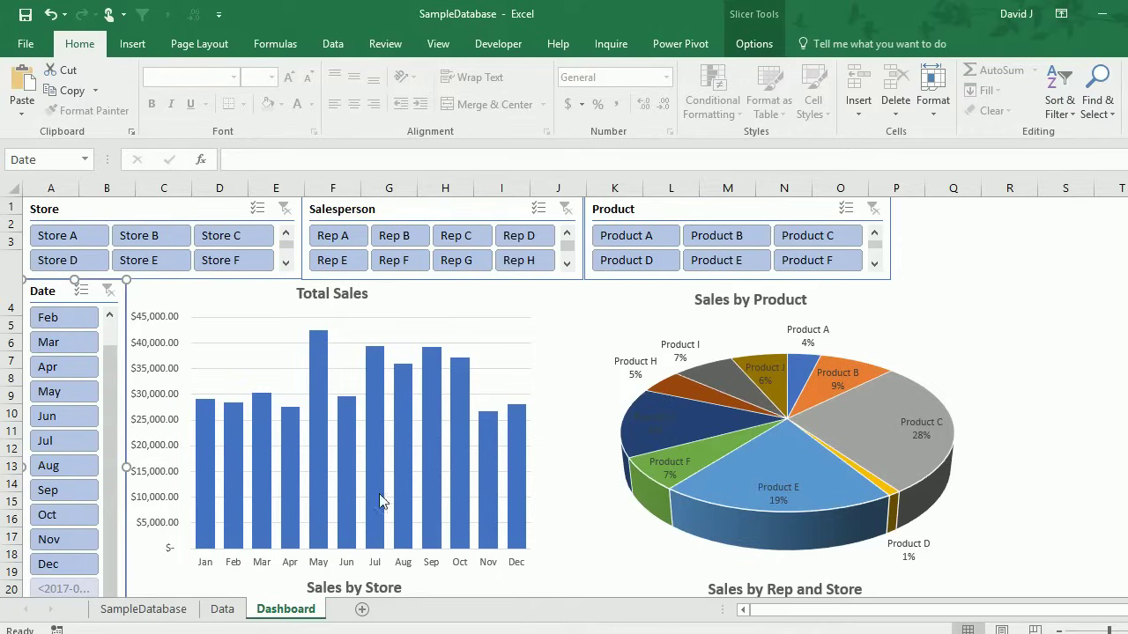
pyautogui.click(223, 617)
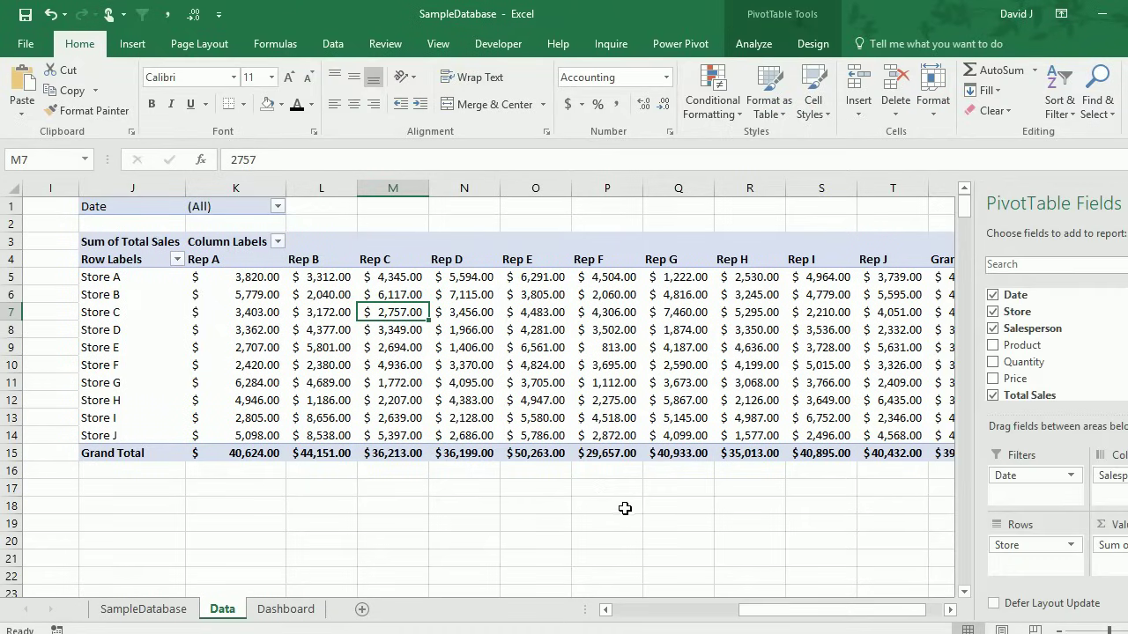
pyautogui.click(285, 608)
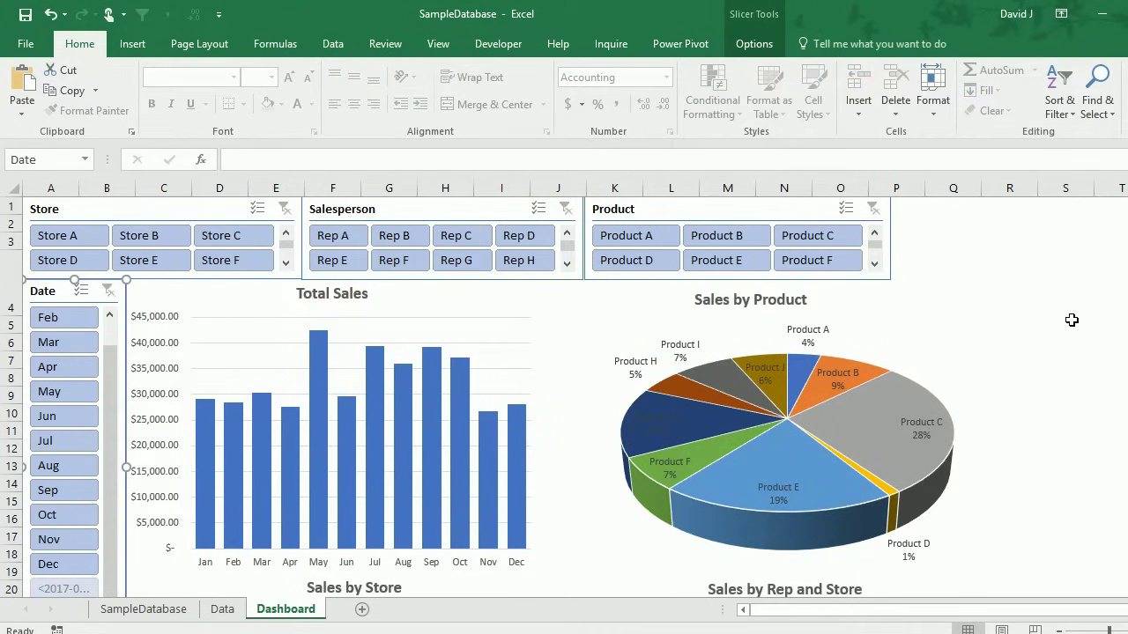